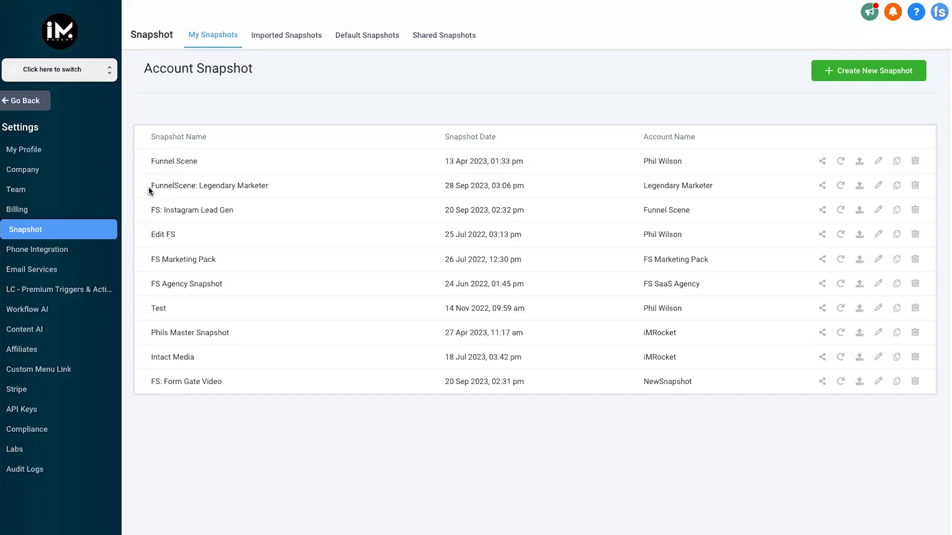
Point out the 'FunnelScene: Legendary Marketer' snapshot name in the My Snapshots list.
drag(148, 186, 259, 187)
click(269, 186)
drag(270, 185, 274, 186)
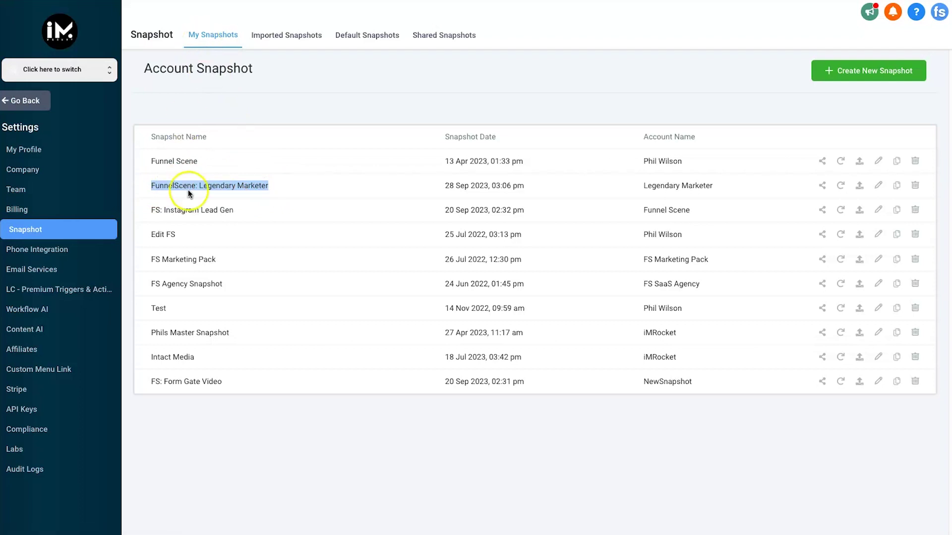
click(176, 189)
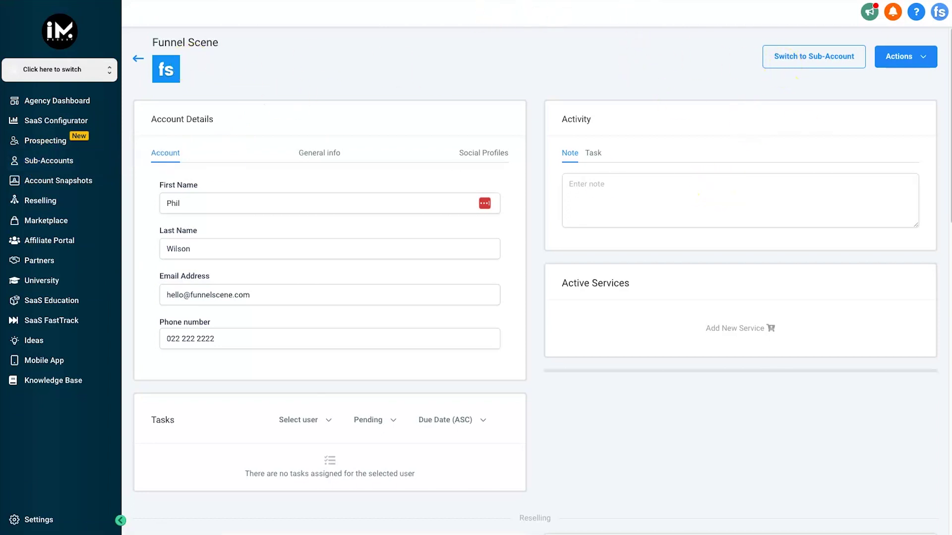
Start loading a snapshot into the Funnel Scene sub-account from its Actions menu.
drag(145, 39, 237, 37)
click(237, 38)
click(899, 62)
click(920, 59)
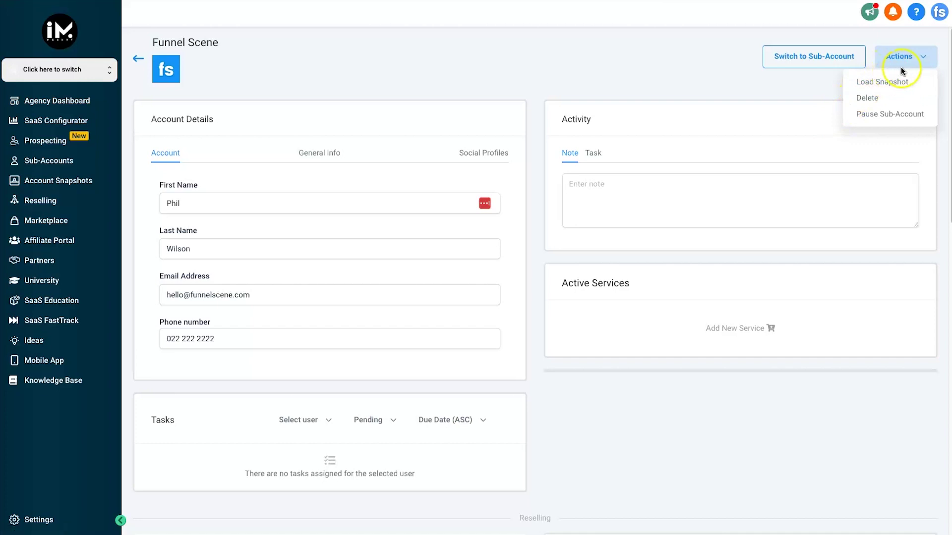
click(895, 82)
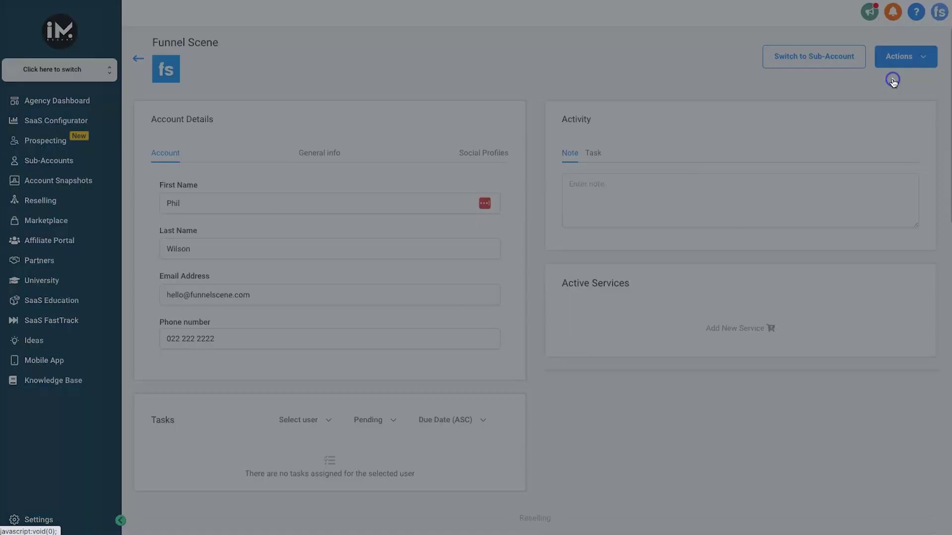
Choose the Own - FunnelScene: Legendary Marketer snapshot and proceed to asset selection.
click(500, 184)
scroll(461, 270, down, 5)
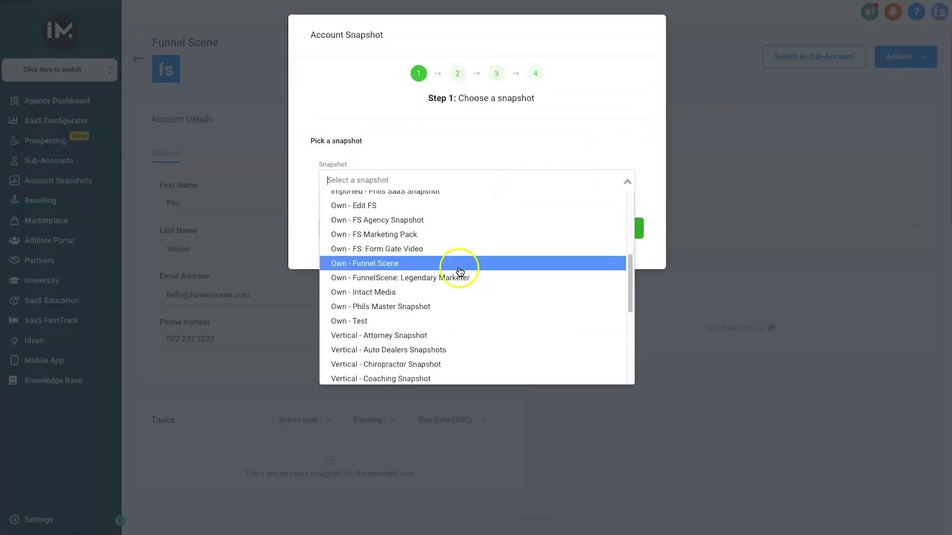
scroll(456, 270, up, 5)
scroll(418, 259, down, 3)
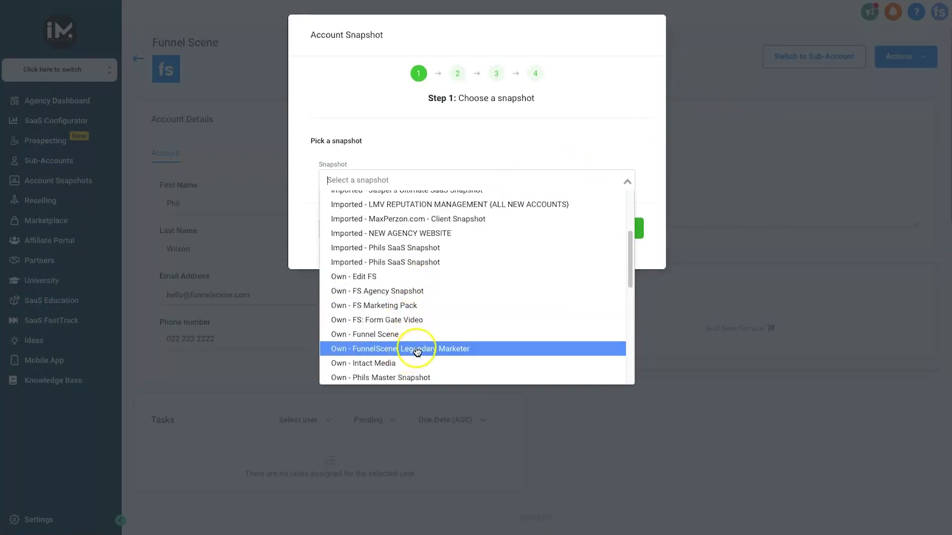
click(420, 351)
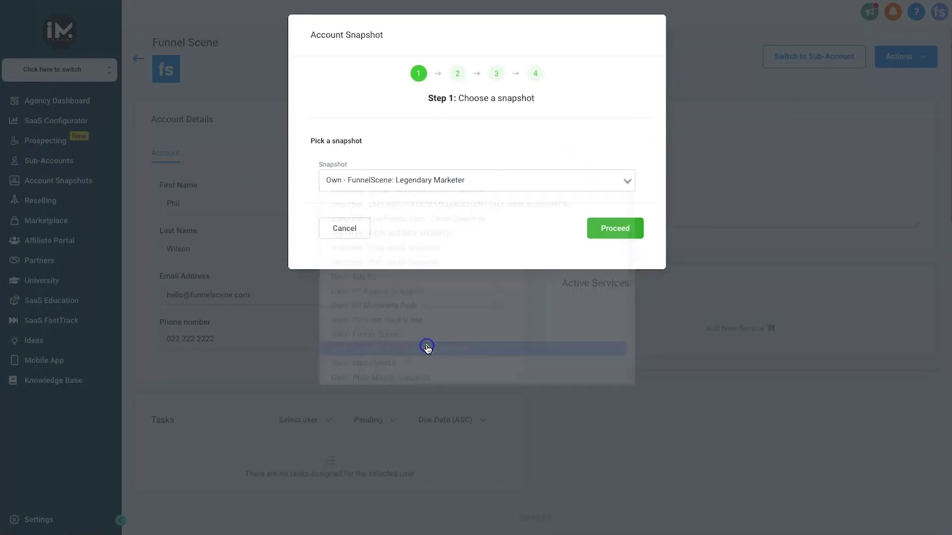
click(604, 225)
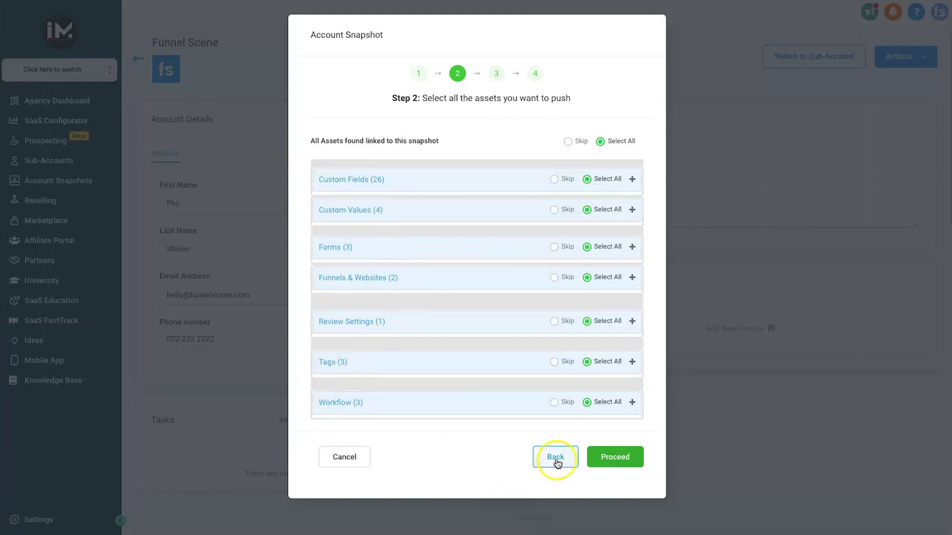
Push all assets, skip the conflicting item, and acknowledge the copying message.
click(620, 458)
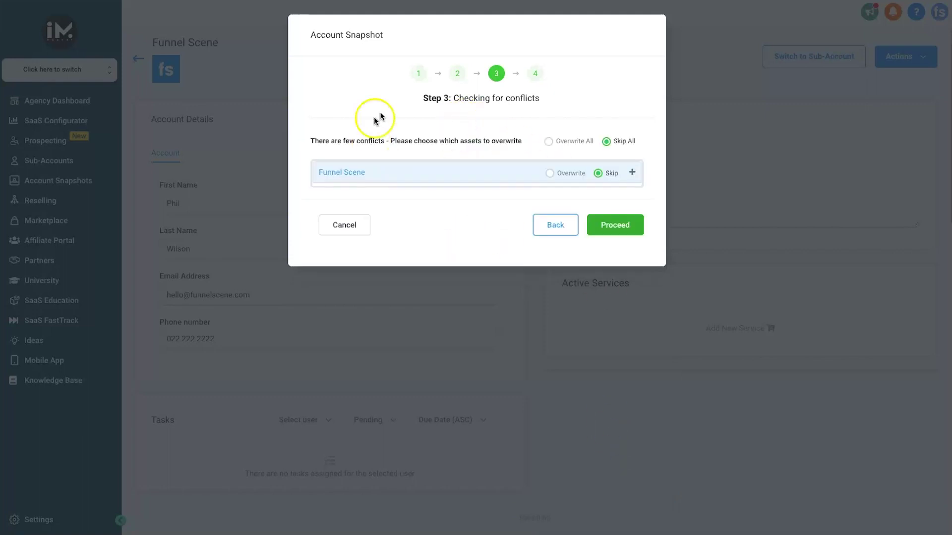
click(614, 234)
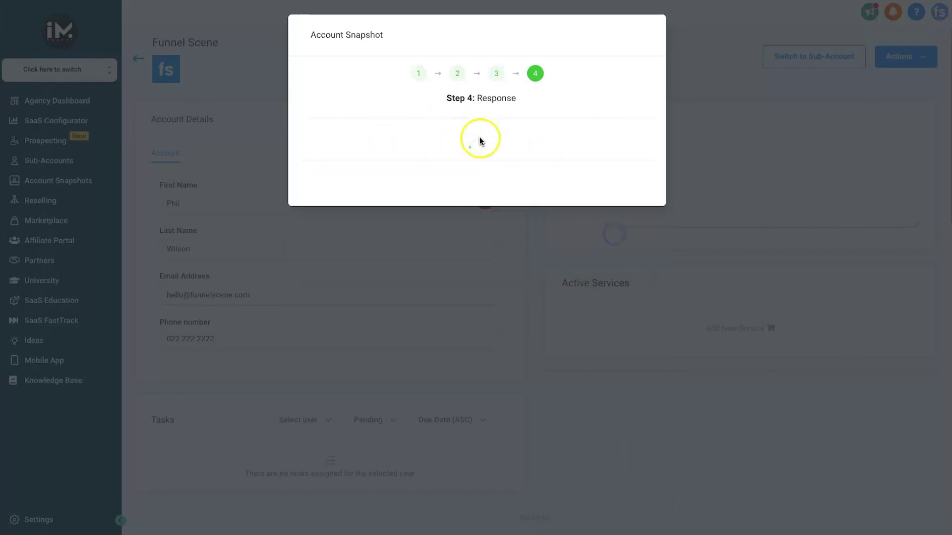
drag(346, 140, 583, 139)
click(619, 140)
click(623, 178)
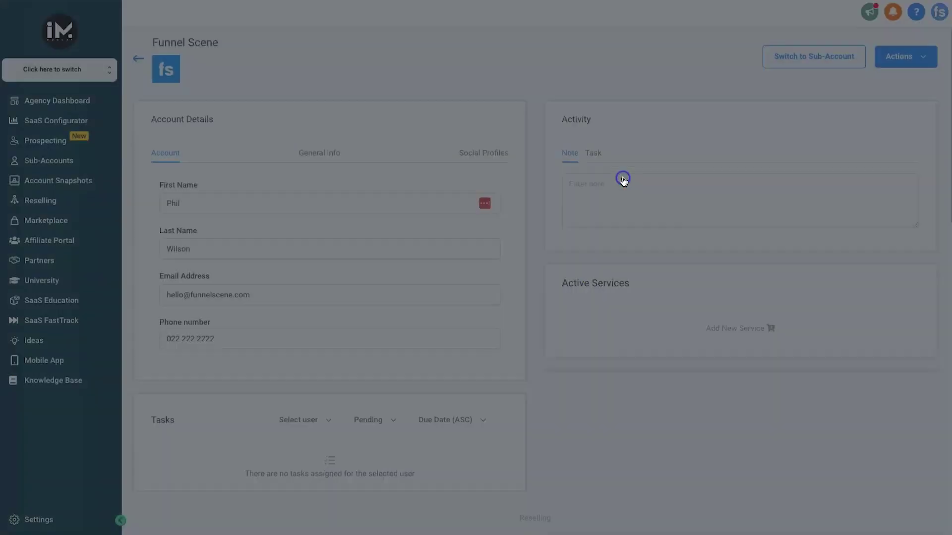
Switch into the Funnel Scene sub-account and go to its Funnels list.
click(815, 56)
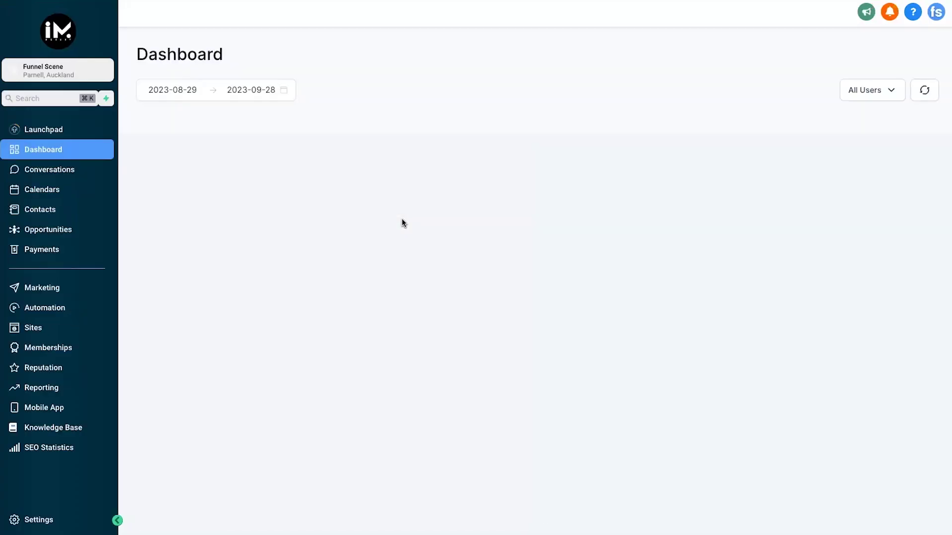
click(290, 246)
click(94, 327)
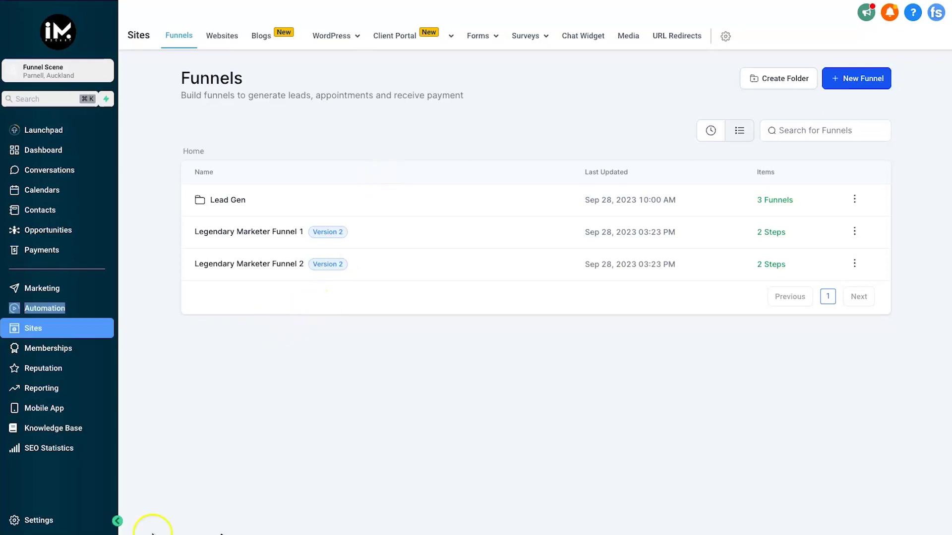
click(656, 357)
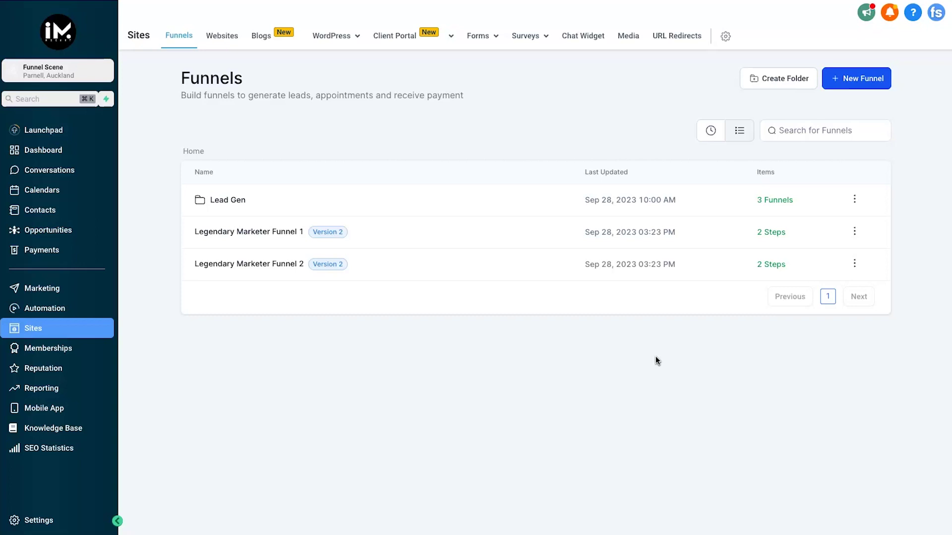
Review the Success and Optin steps of Legendary Marketer Funnel 1 and Funnel 2.
right_click(257, 233)
click(249, 234)
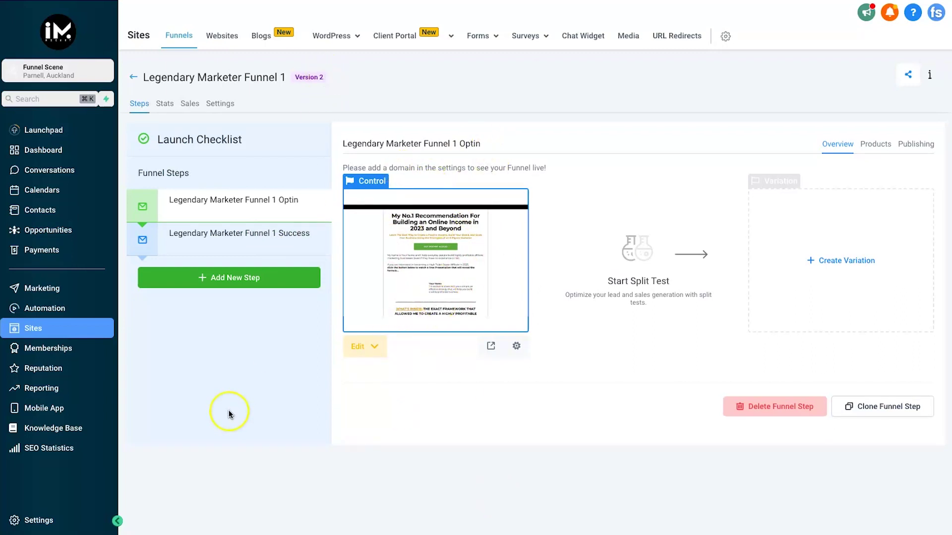
click(266, 247)
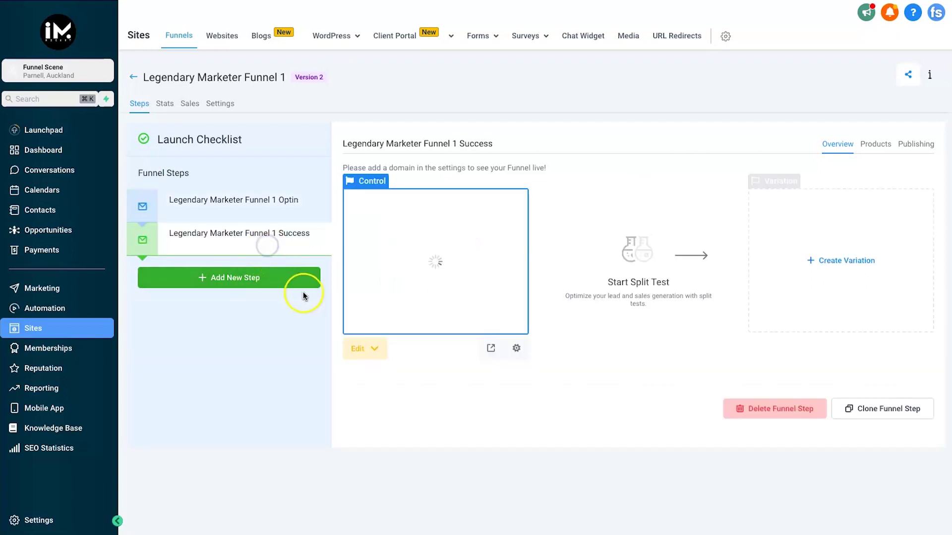
click(257, 204)
click(132, 77)
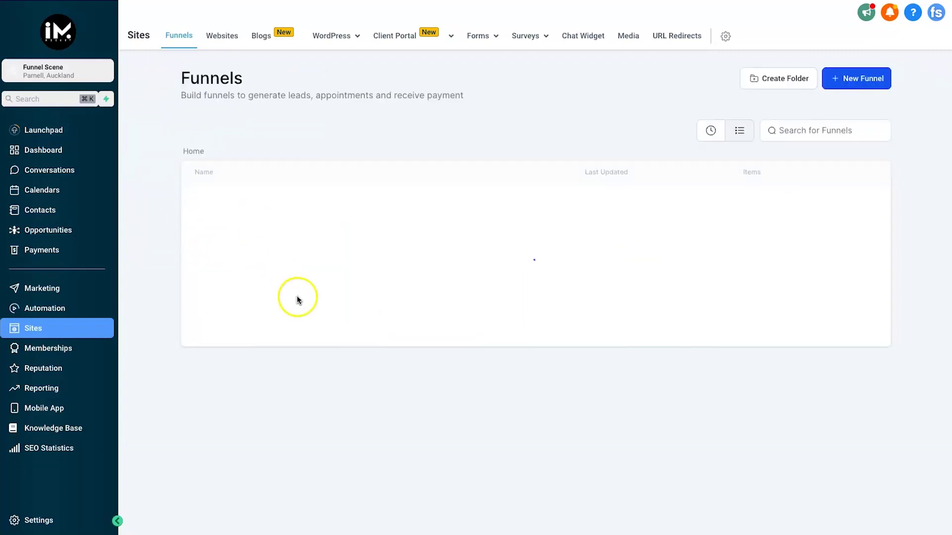
click(288, 266)
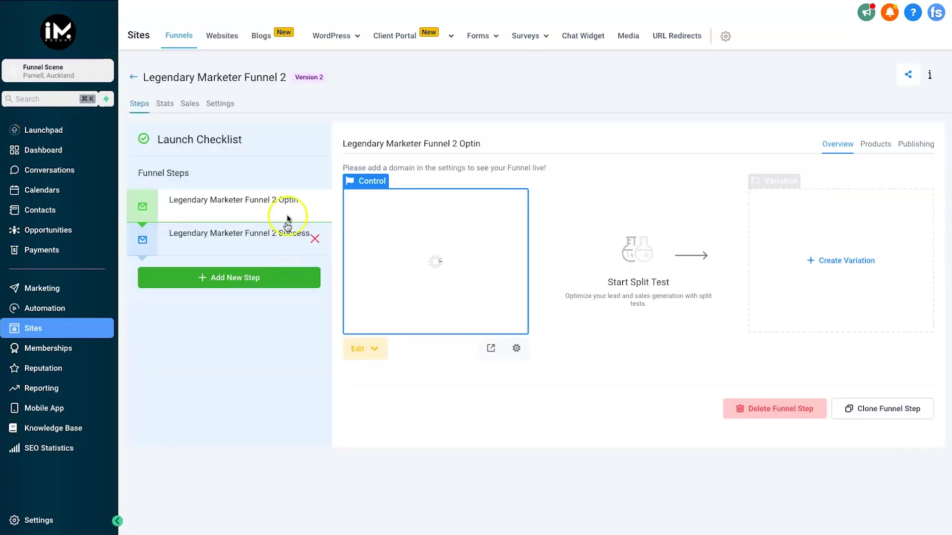
click(231, 239)
click(234, 198)
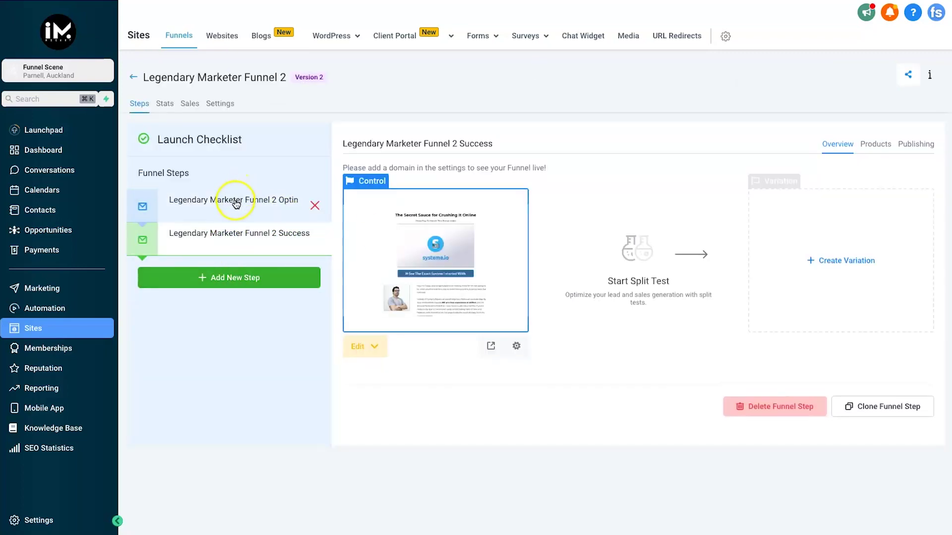
Open the Automation workflows list in a new browser tab.
right_click(53, 303)
click(62, 306)
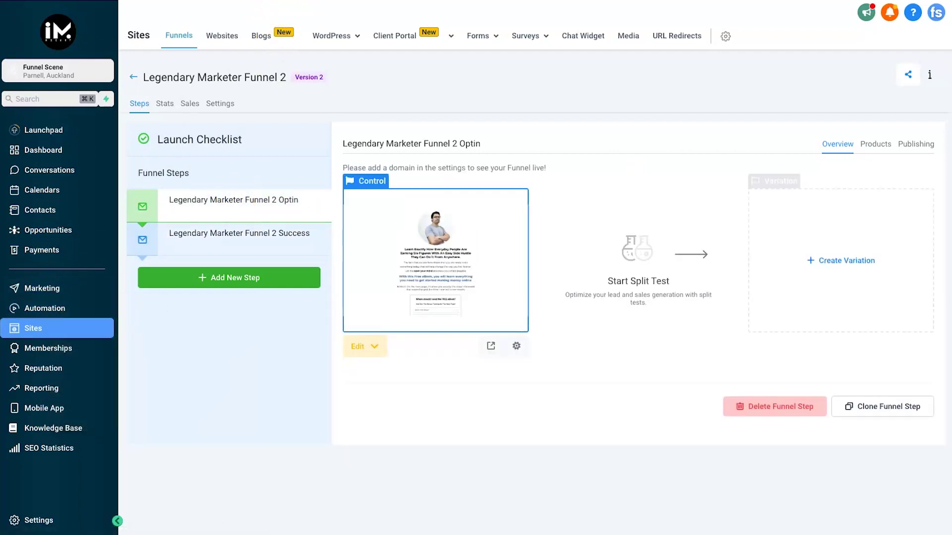
key(ctrl+Tab)
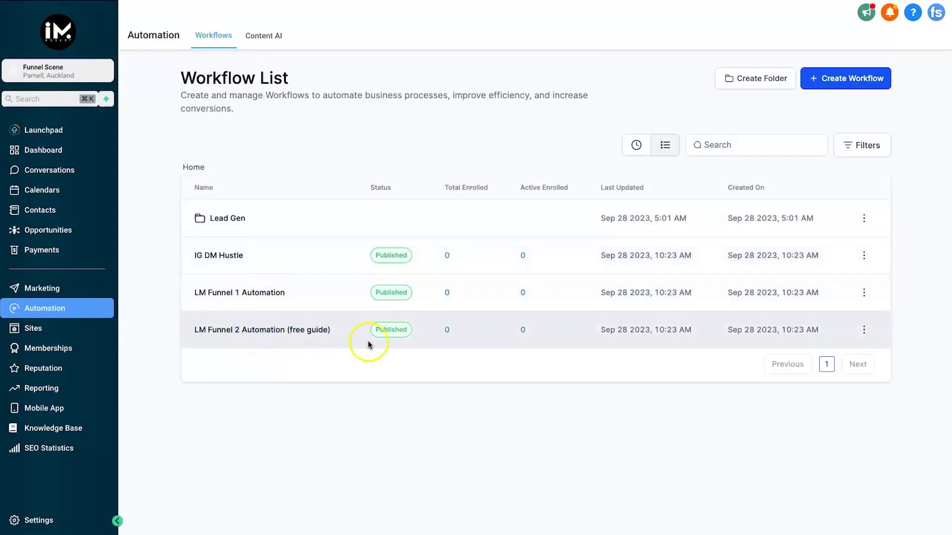
click(267, 293)
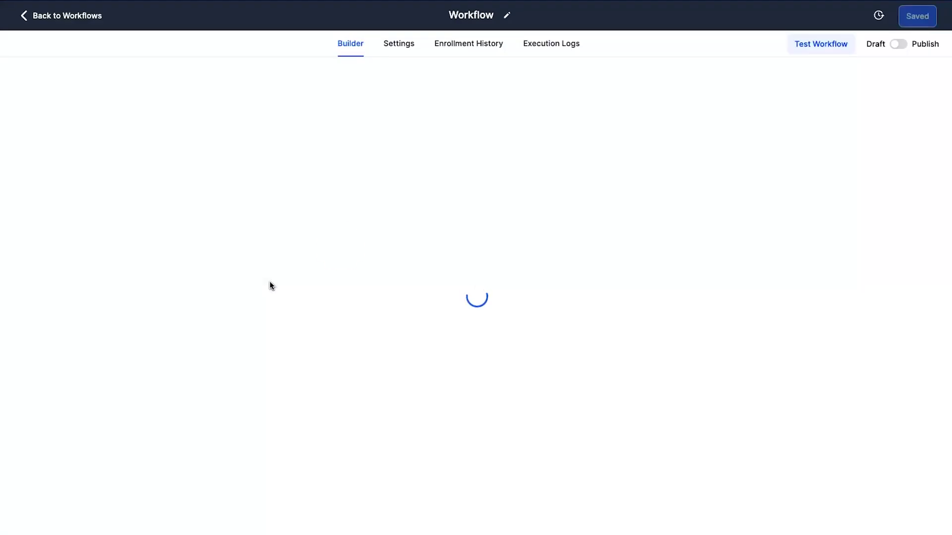
scroll(567, 358, down, 5)
scroll(566, 362, down, 8)
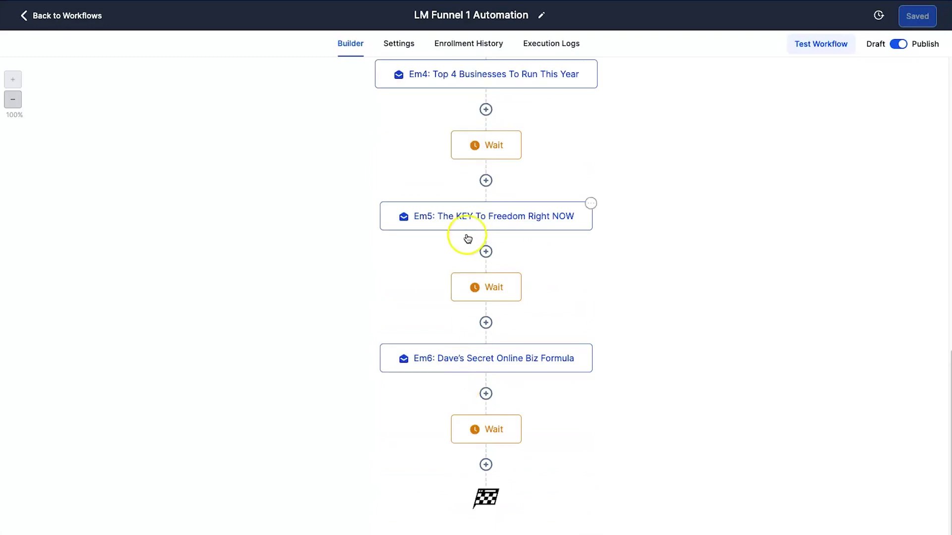
scroll(473, 228, up, 11)
scroll(486, 281, down, 11)
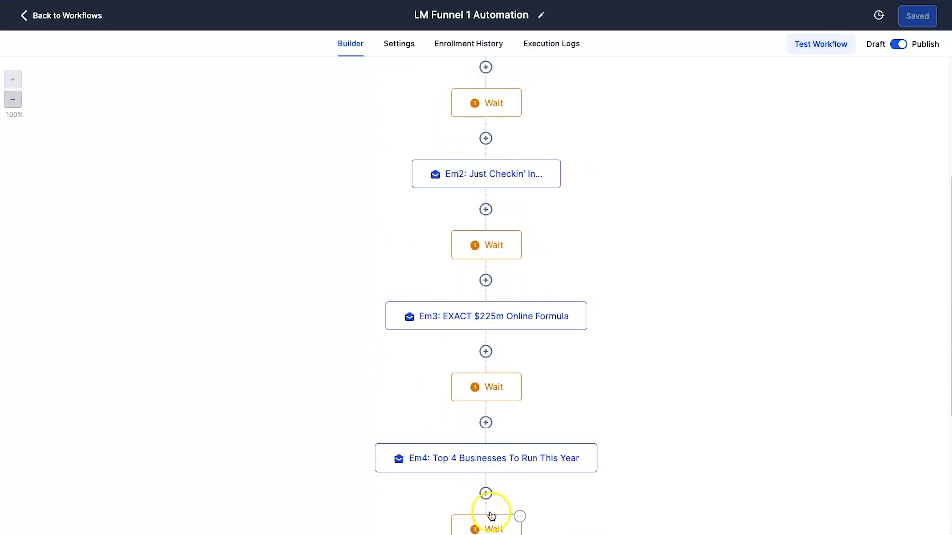
scroll(361, 322, up, 13)
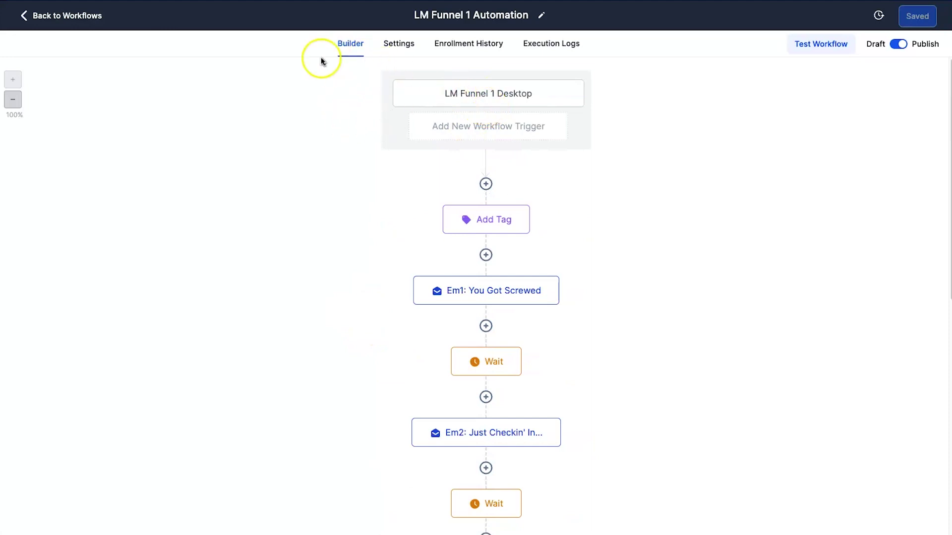
click(22, 15)
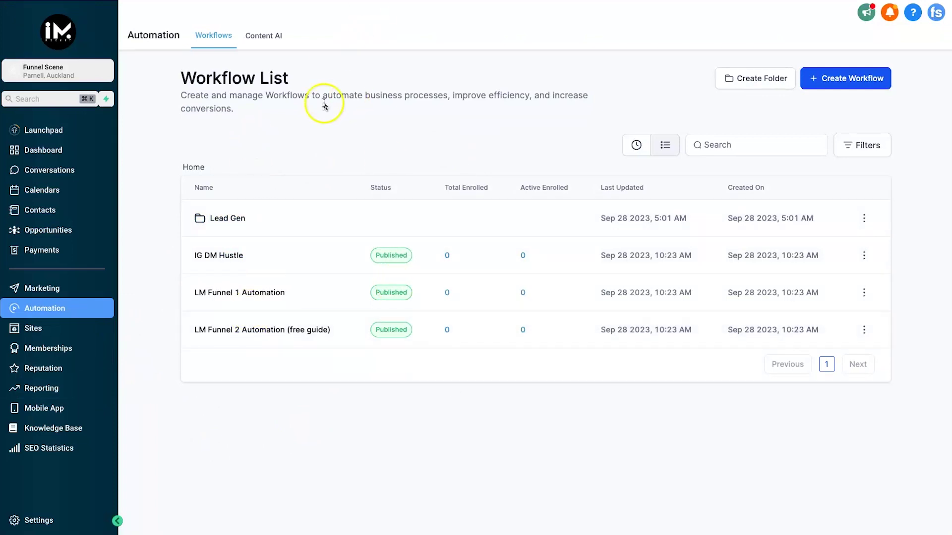
Open the sub-account's Settings > Custom Values in a new tab.
right_click(44, 523)
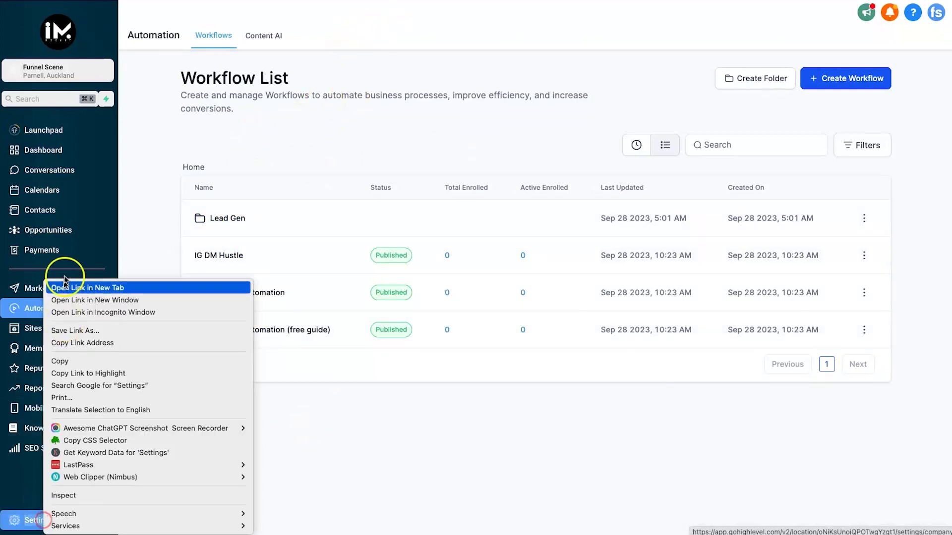
click(57, 287)
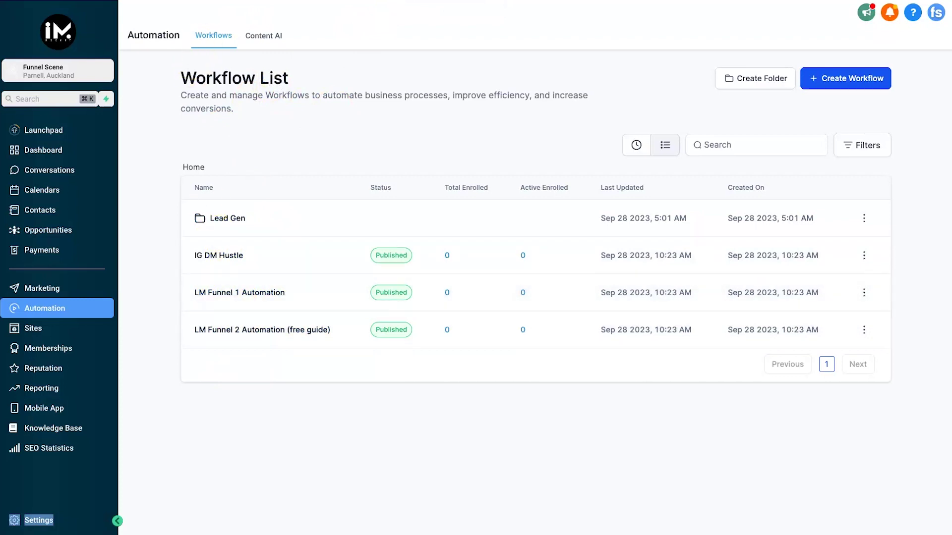
click(213, 261)
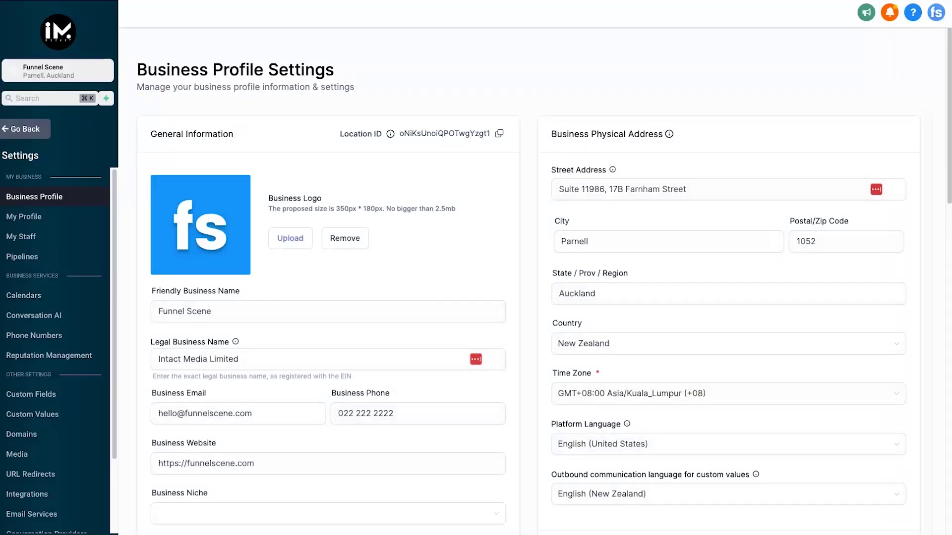
click(66, 411)
drag(152, 58, 390, 53)
click(388, 55)
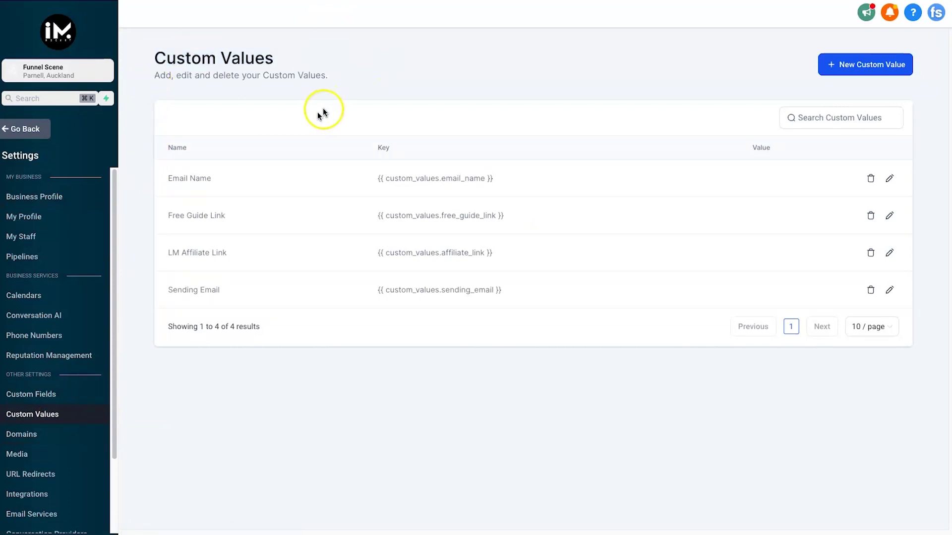
double_click(164, 179)
click(401, 173)
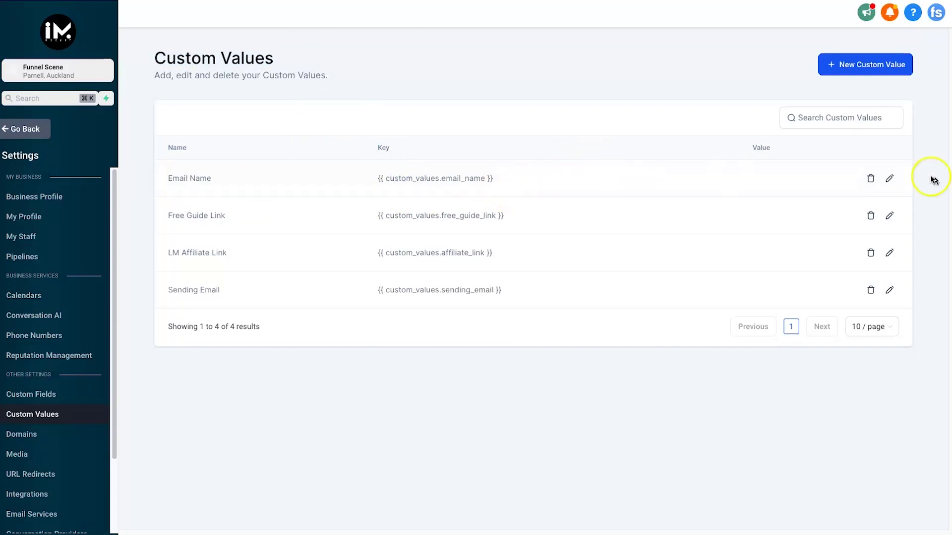
Set the Email Name custom value to the sender's full name.
click(889, 178)
click(374, 308)
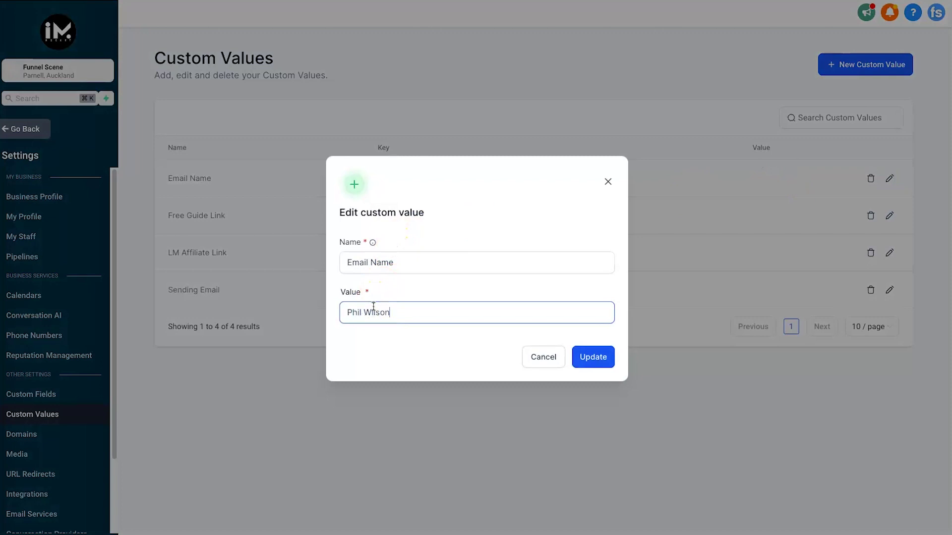
click(594, 357)
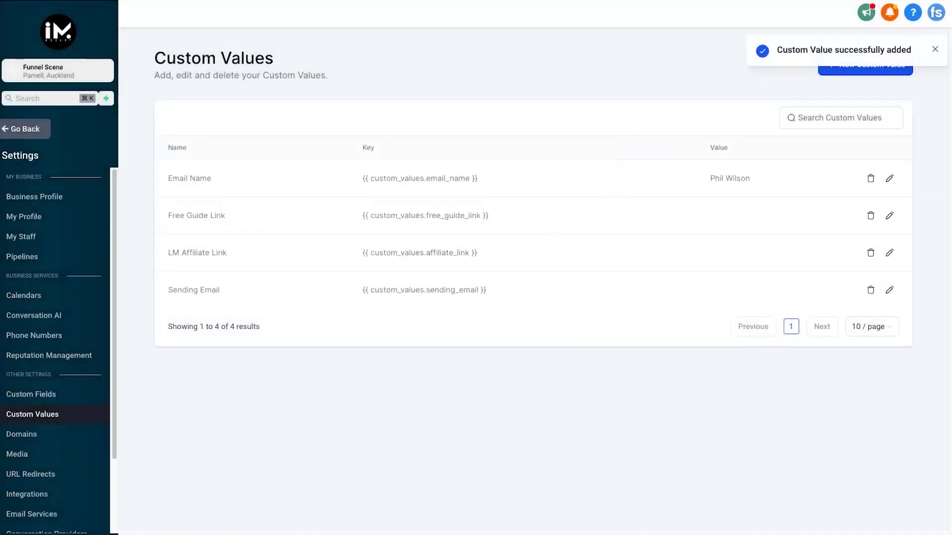
Check the Free Guide Link key and move to the Legendary Marketer affiliate dashboard.
drag(514, 220, 353, 214)
click(346, 215)
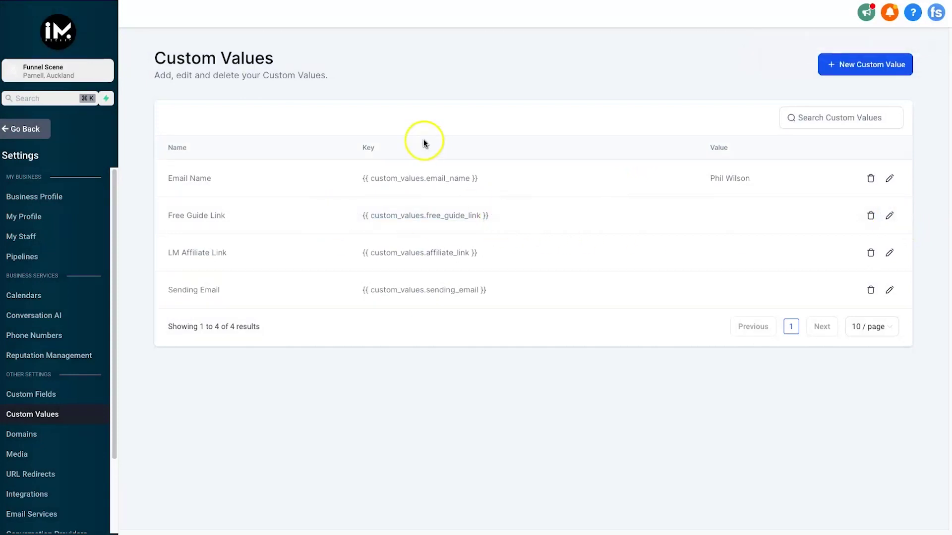
click(709, 215)
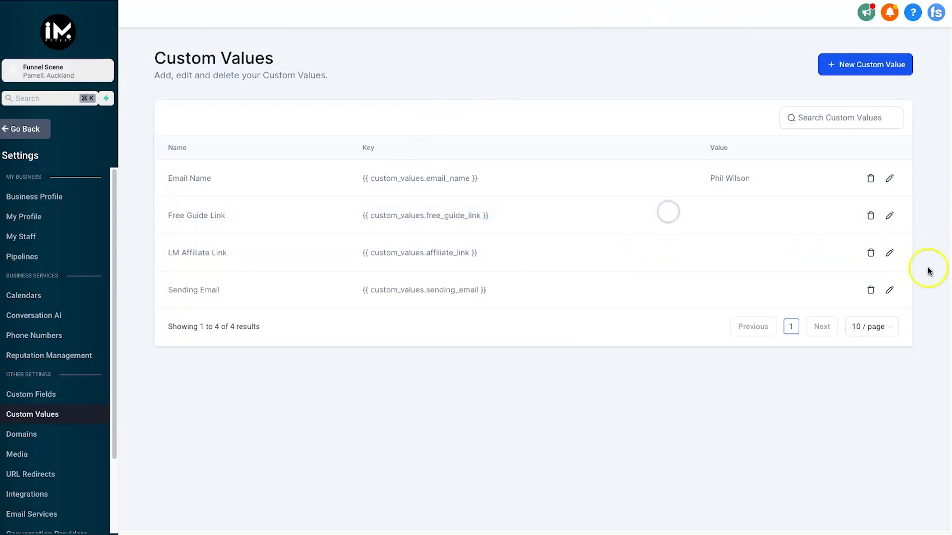
drag(168, 253, 214, 251)
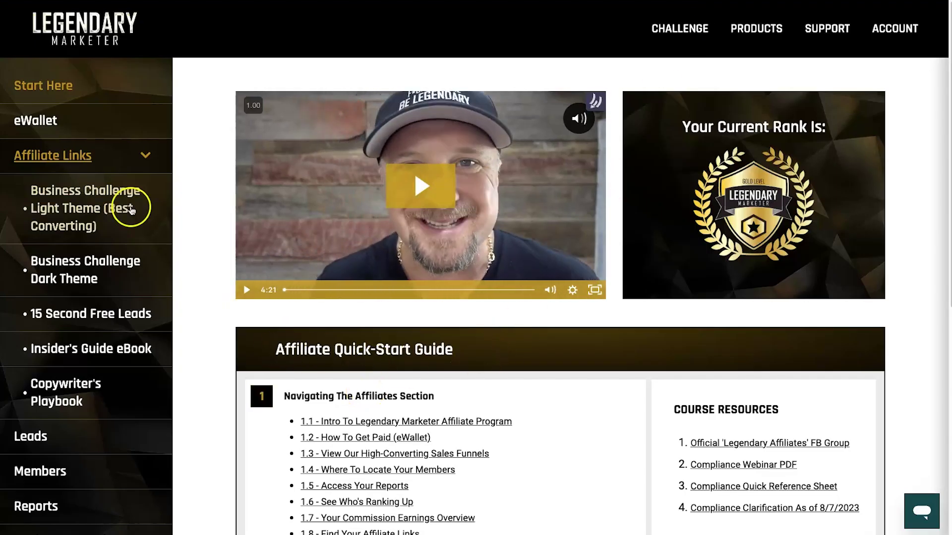
Copy the sales page affiliate link from the Business Challenge Light Theme page.
click(88, 195)
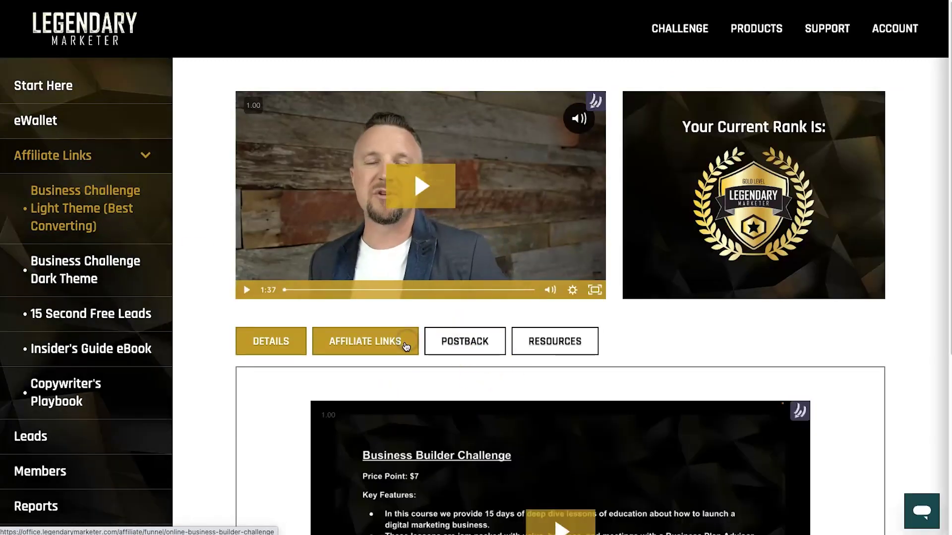
click(402, 349)
scroll(495, 349, down, 1)
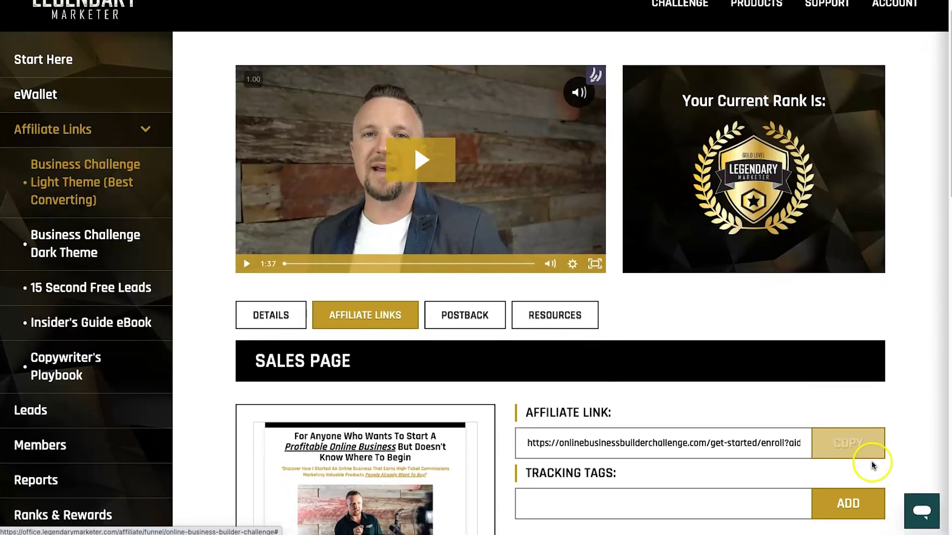
click(859, 445)
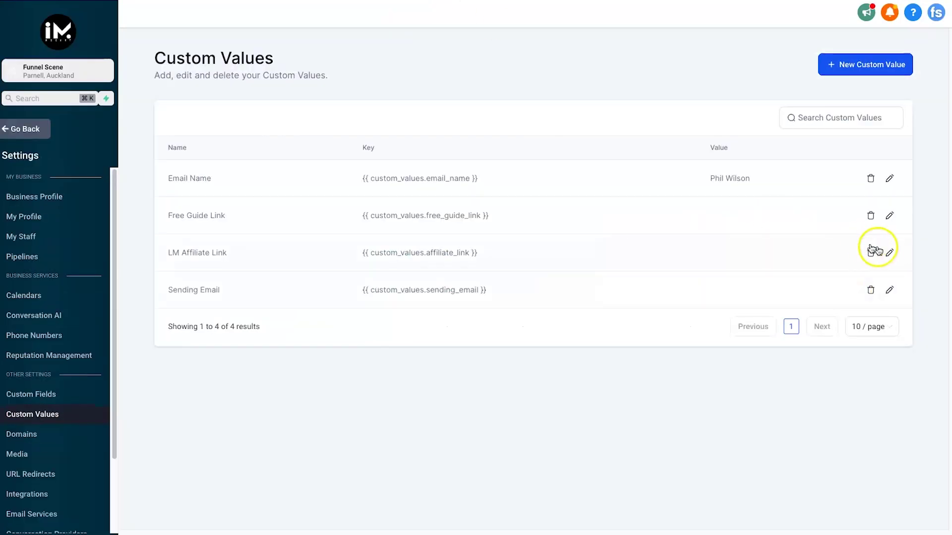
Paste the copied affiliate URL into the LM Affiliate Link custom value.
click(888, 254)
click(490, 314)
key(super+v)
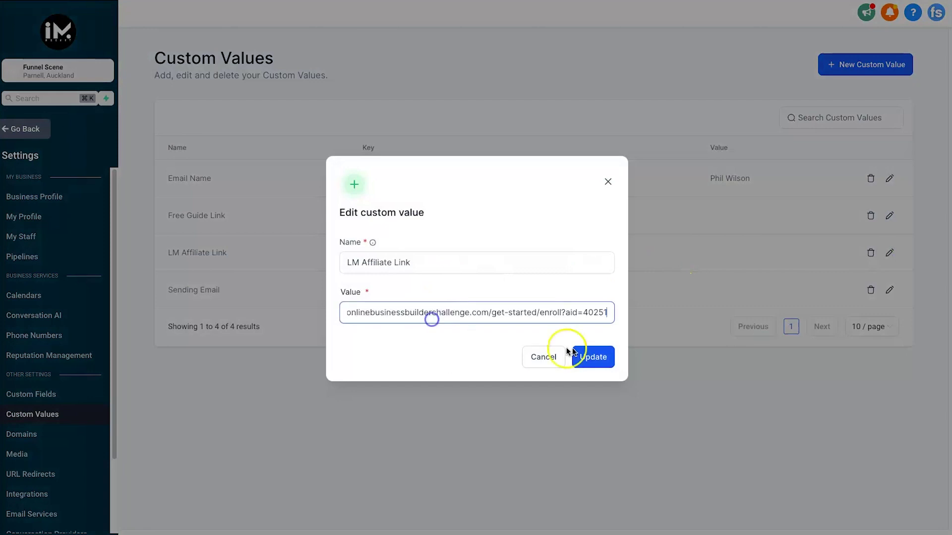
click(591, 355)
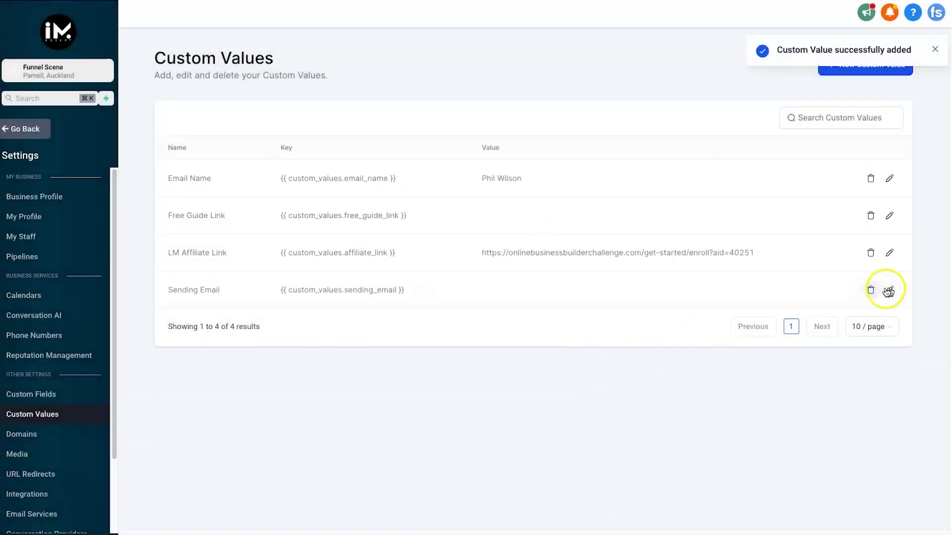
Enter the sending address as the Sending Email value and verify the saved affiliate URL.
click(889, 290)
click(415, 315)
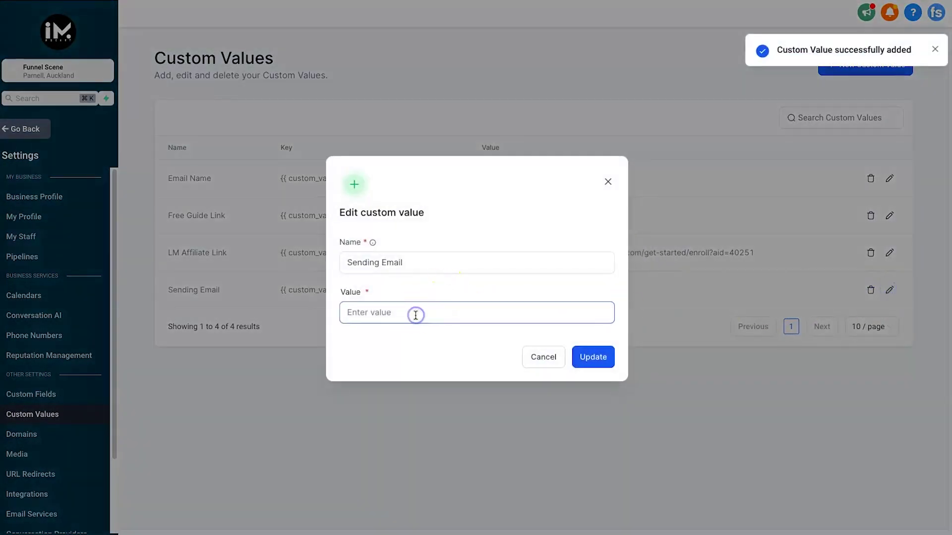
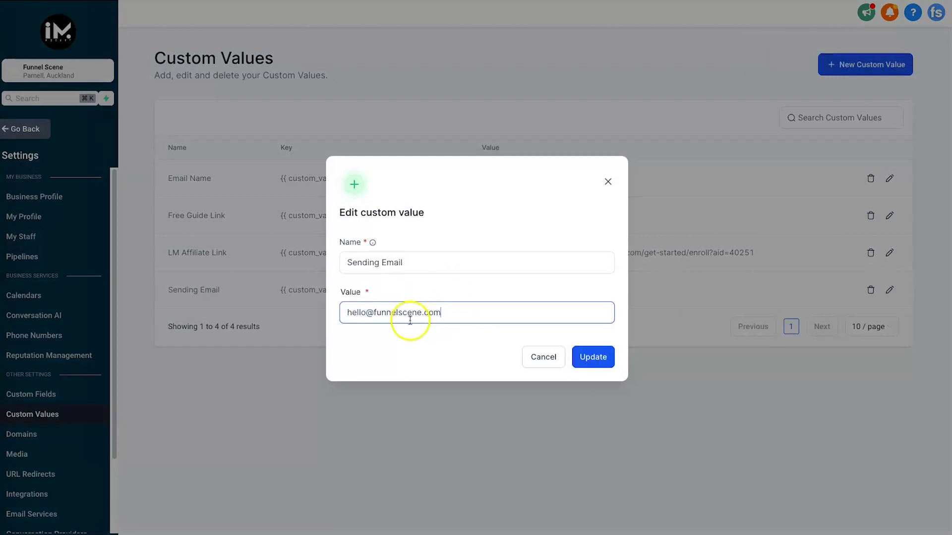
click(579, 357)
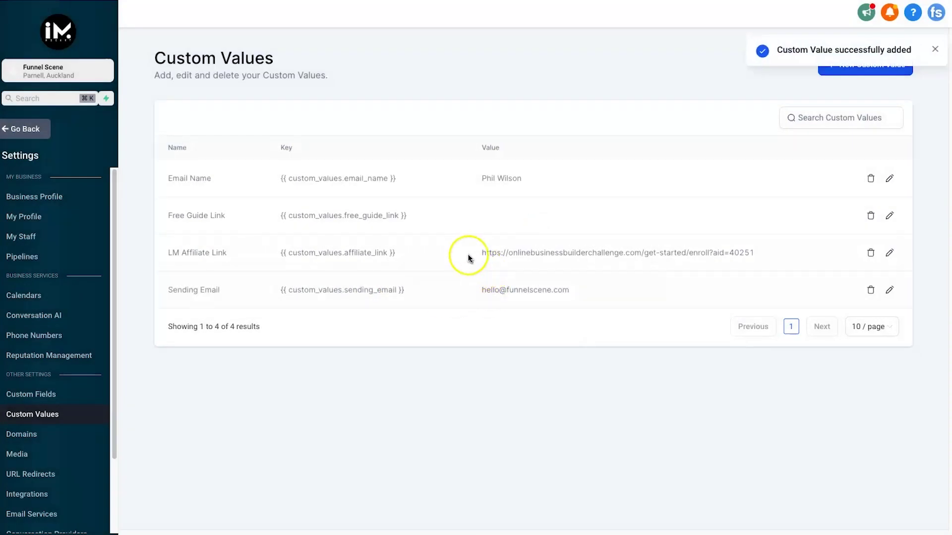
drag(467, 252, 716, 251)
click(722, 260)
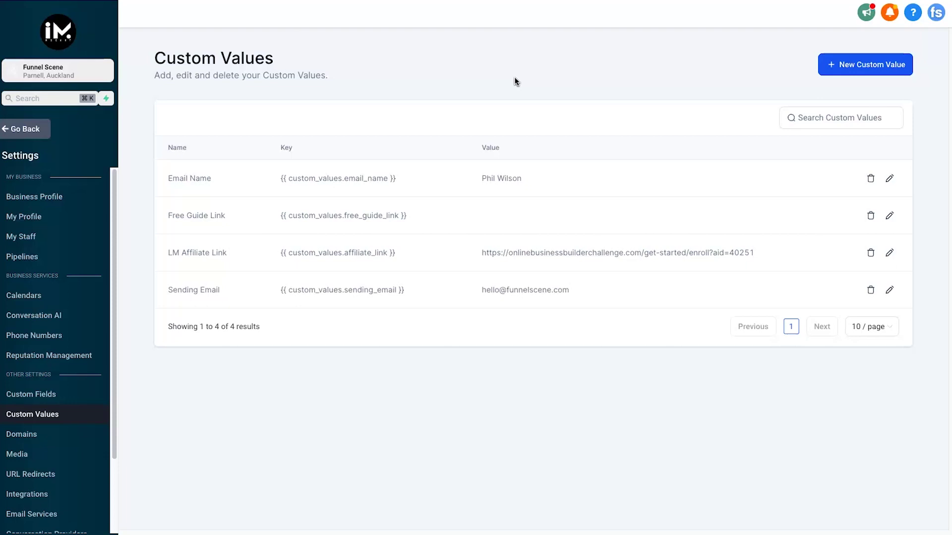
click(44, 133)
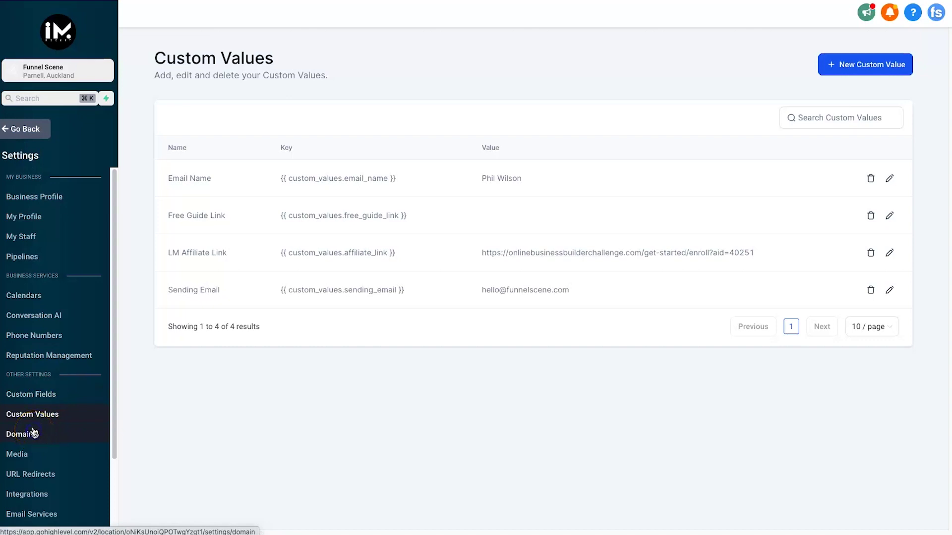
Review the connected noway9to5.com domain, opening then closing the Connect domain dialog without adding.
click(33, 433)
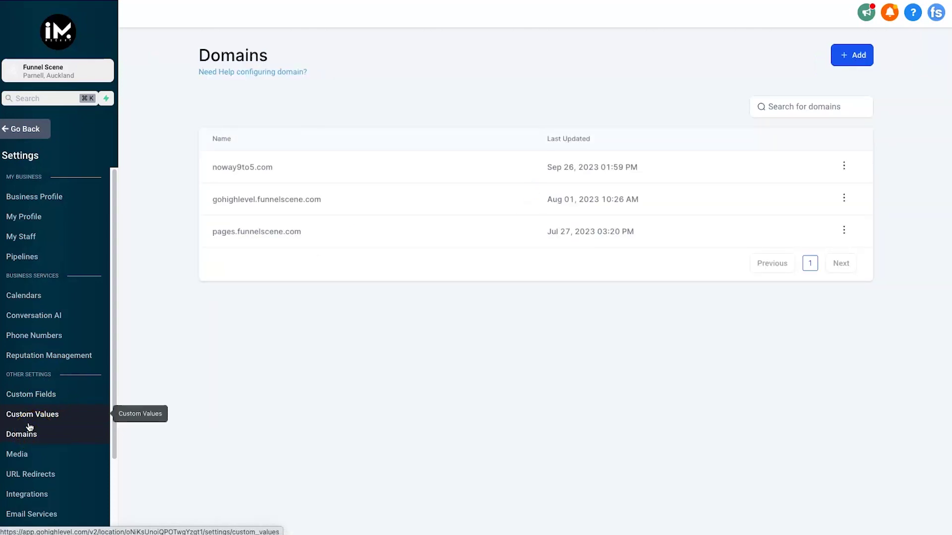
drag(206, 167, 344, 165)
click(343, 165)
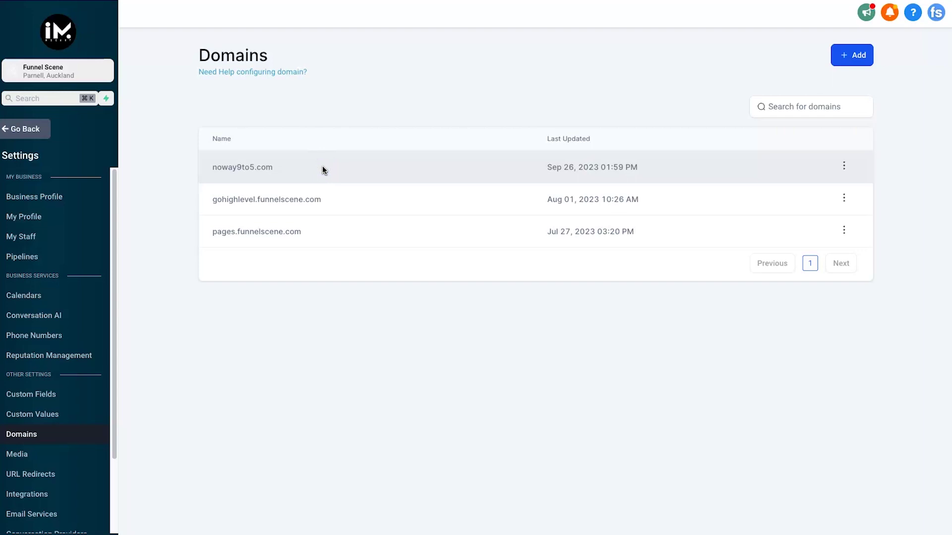
click(854, 53)
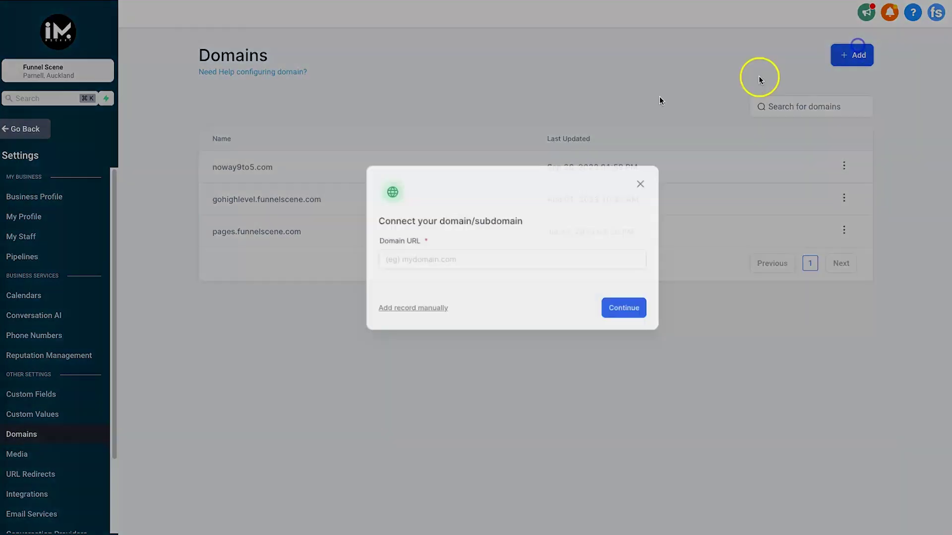
click(367, 281)
click(625, 202)
click(617, 199)
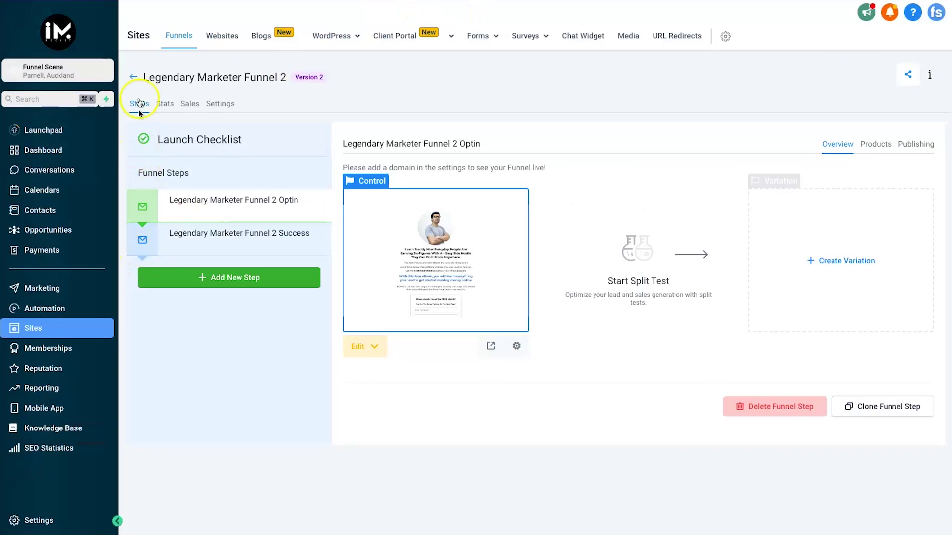
Set Legendary Marketer Funnel 1's domain to noway9to5.com, save, and check the optin URL.
click(133, 79)
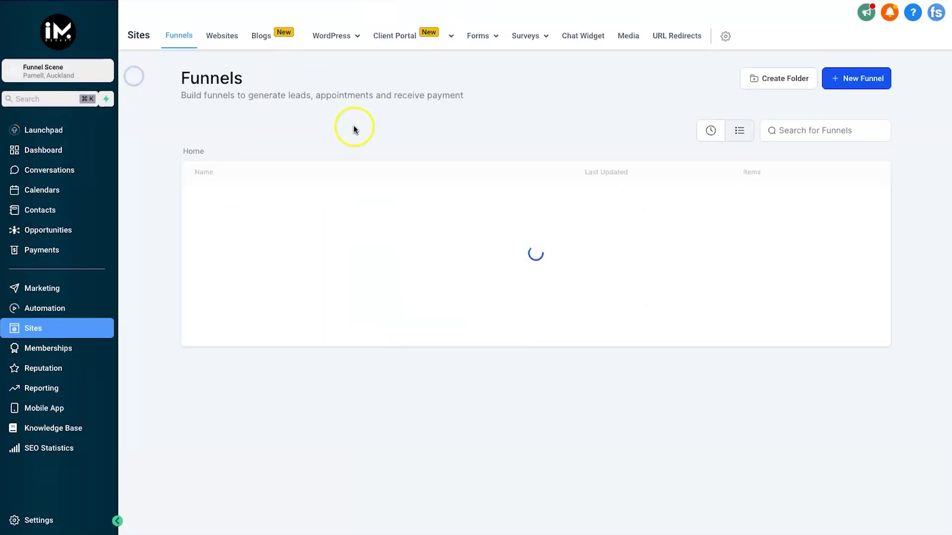
click(283, 231)
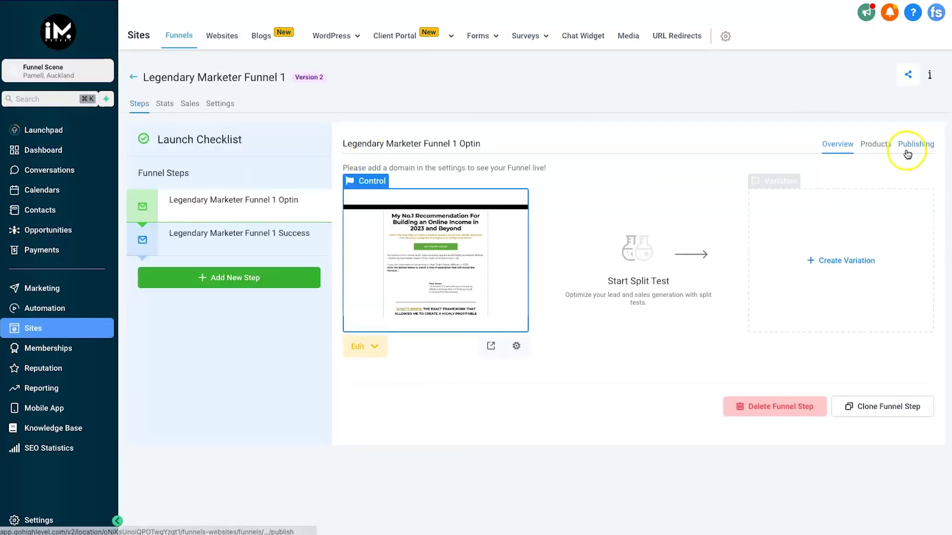
click(228, 105)
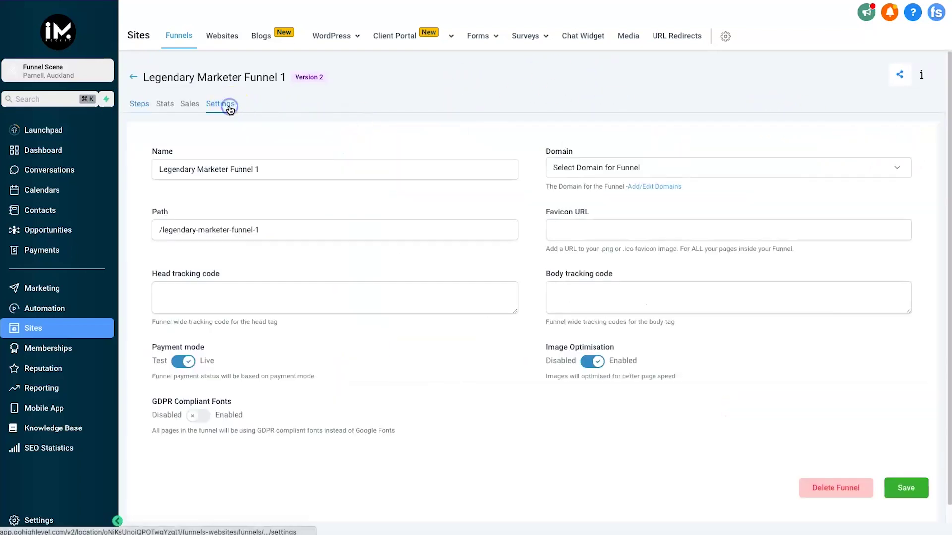
click(569, 170)
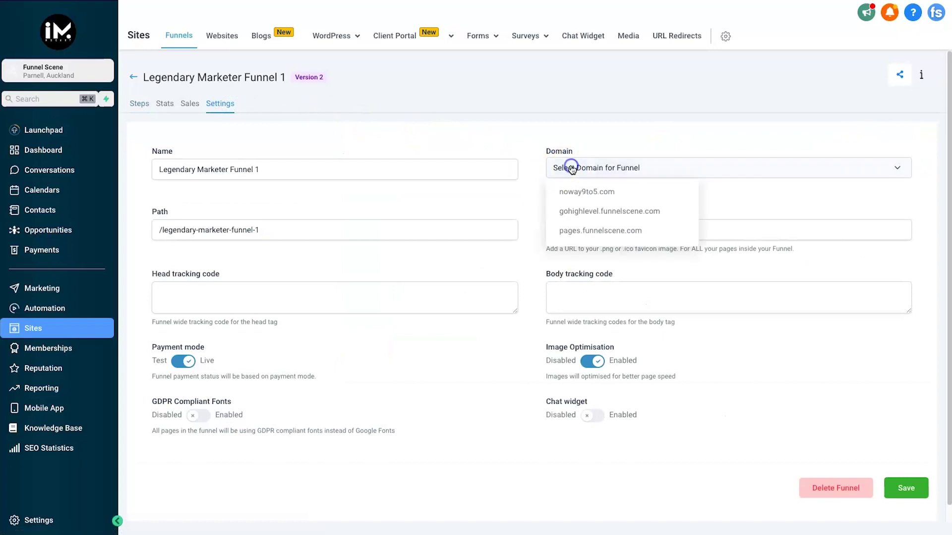
click(605, 191)
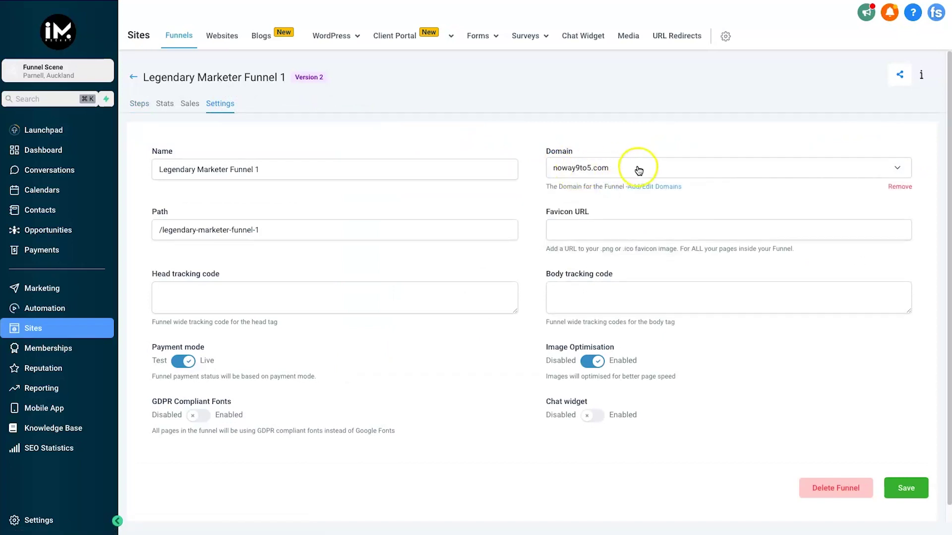
click(896, 486)
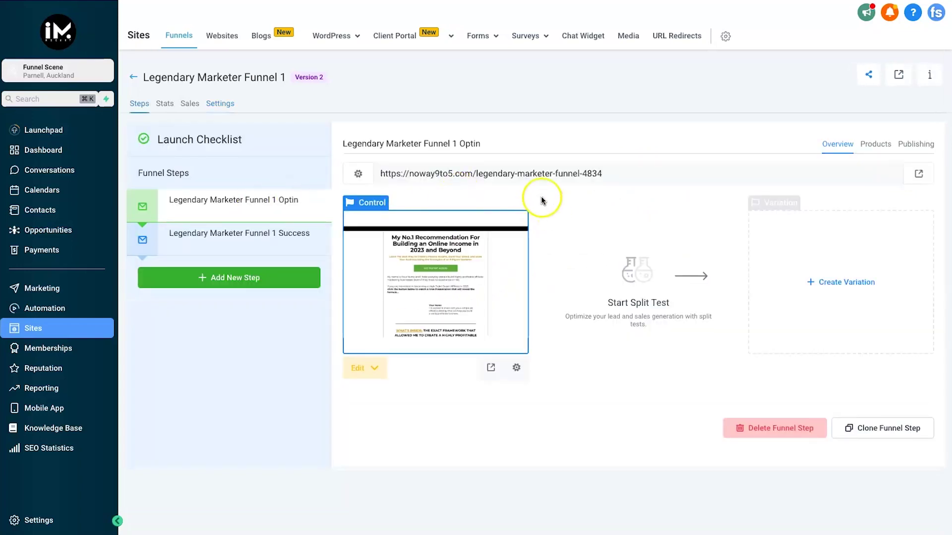
drag(477, 174, 611, 175)
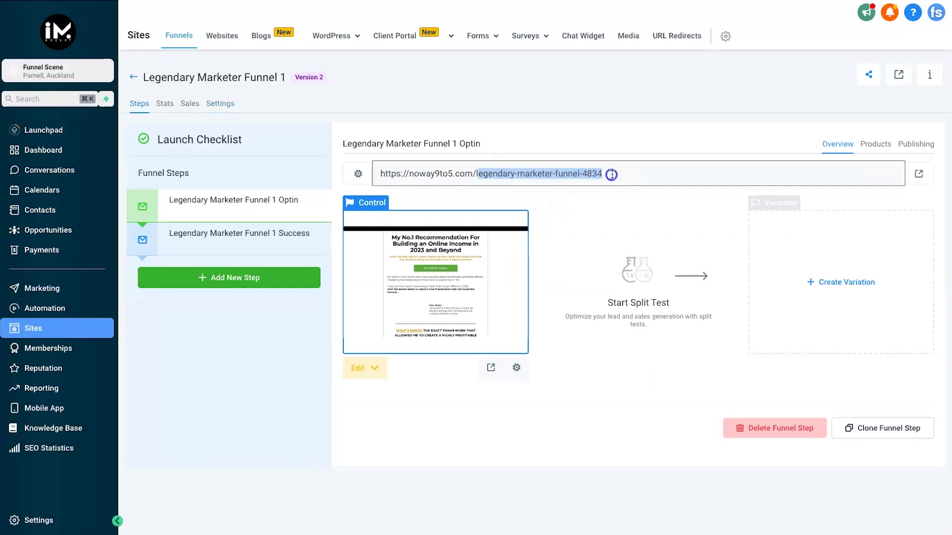
click(611, 175)
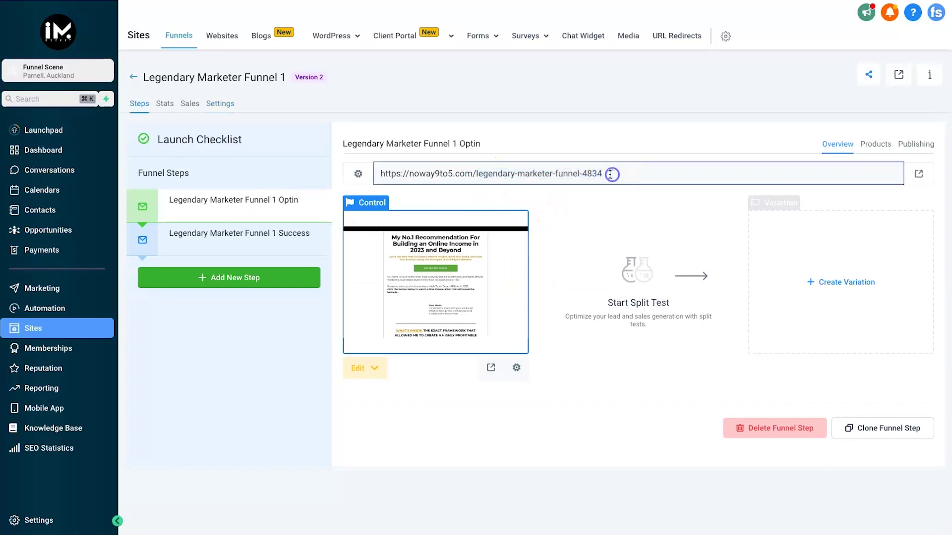
click(223, 105)
Rename the funnel to My Favourite Side Hustle with path /side-hustle and save.
click(186, 231)
triple_click(170, 169)
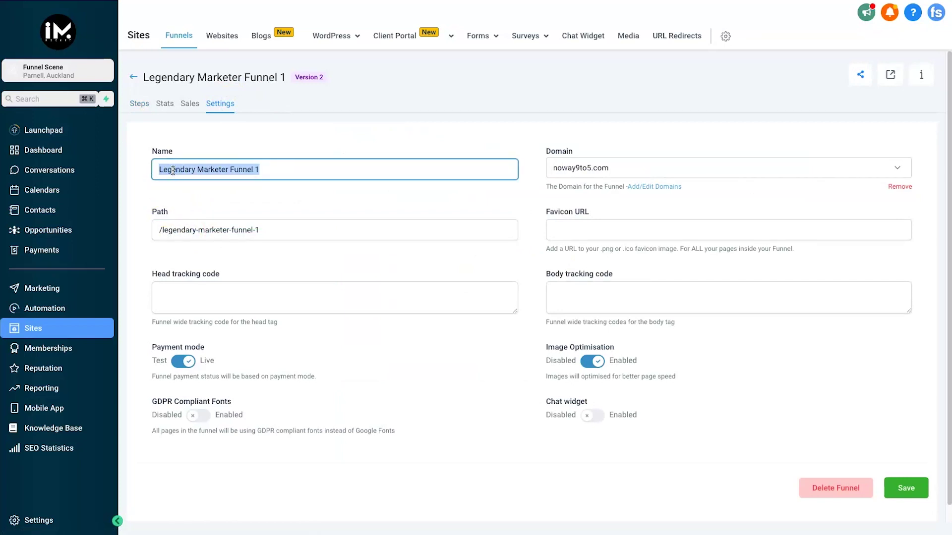
text(My Favourite Way Toe)
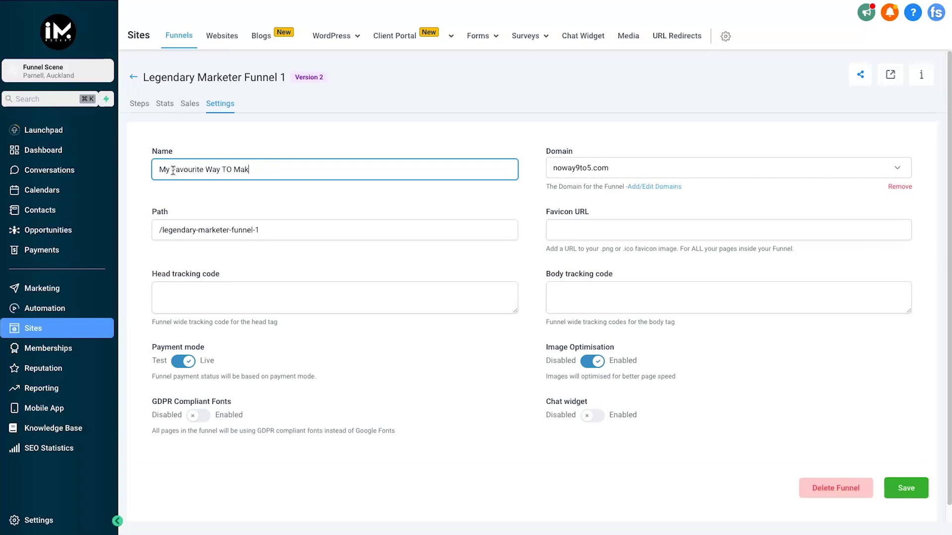
key(ctrl+a)
text(My)
key(ctrl+a)
text(M)
triple_click(183, 168)
click(177, 222)
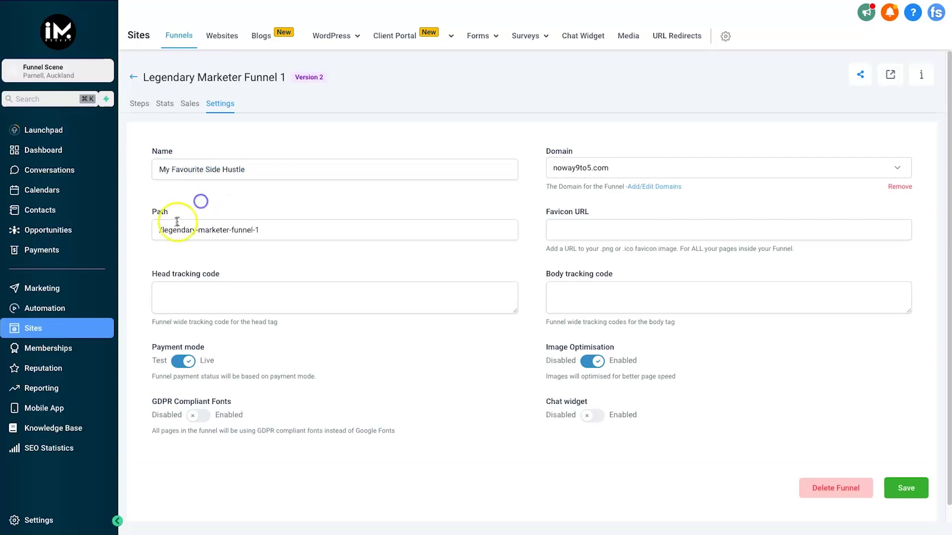
drag(163, 230, 334, 232)
text(side-hustle)
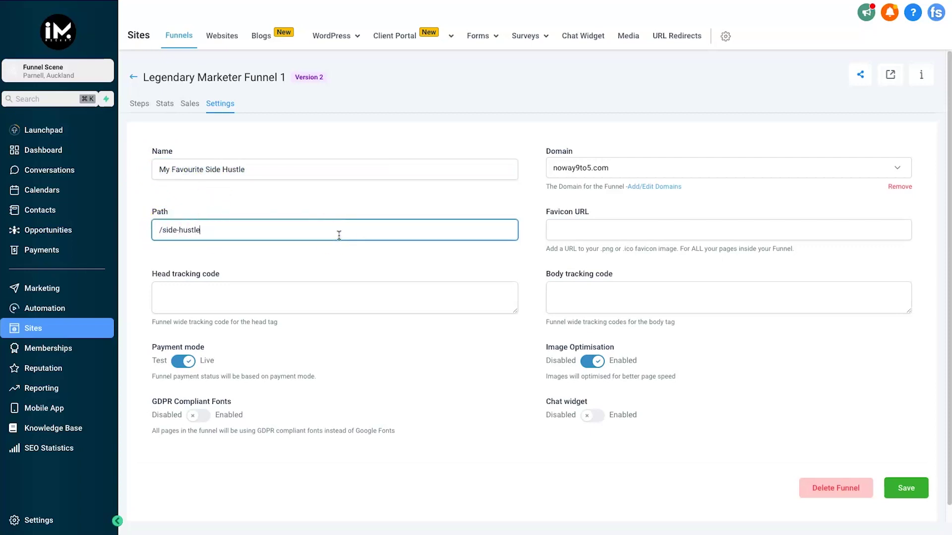
click(905, 487)
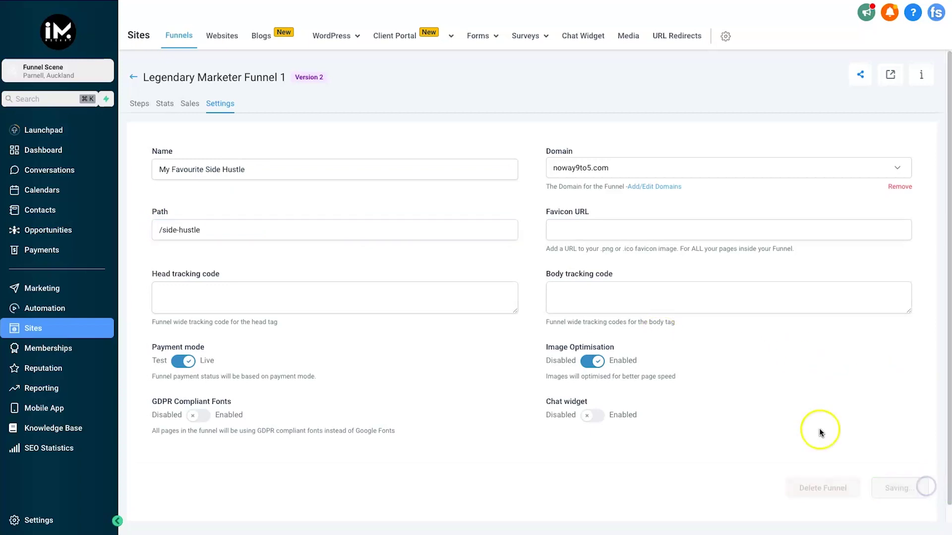
Recheck the Success and Optin steps and funnel settings, returning to the Optin step.
click(139, 103)
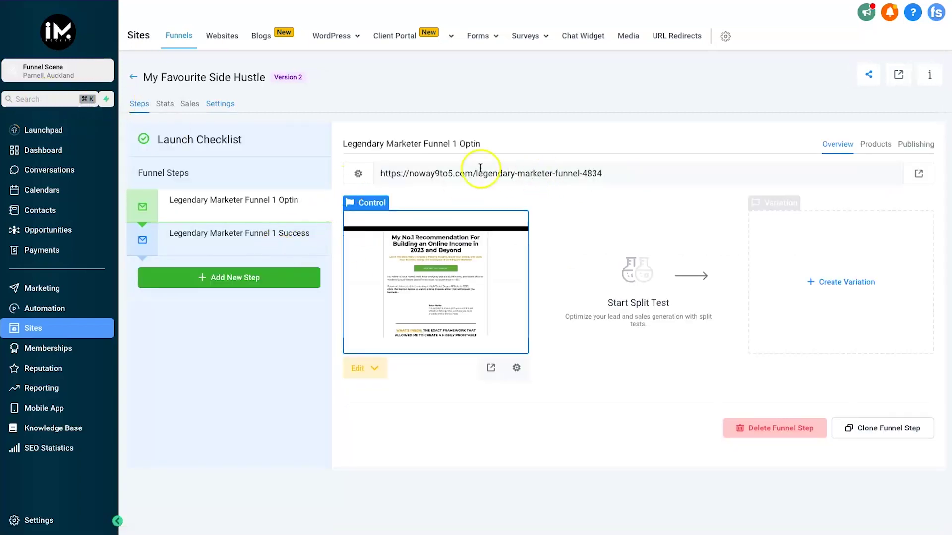
click(213, 246)
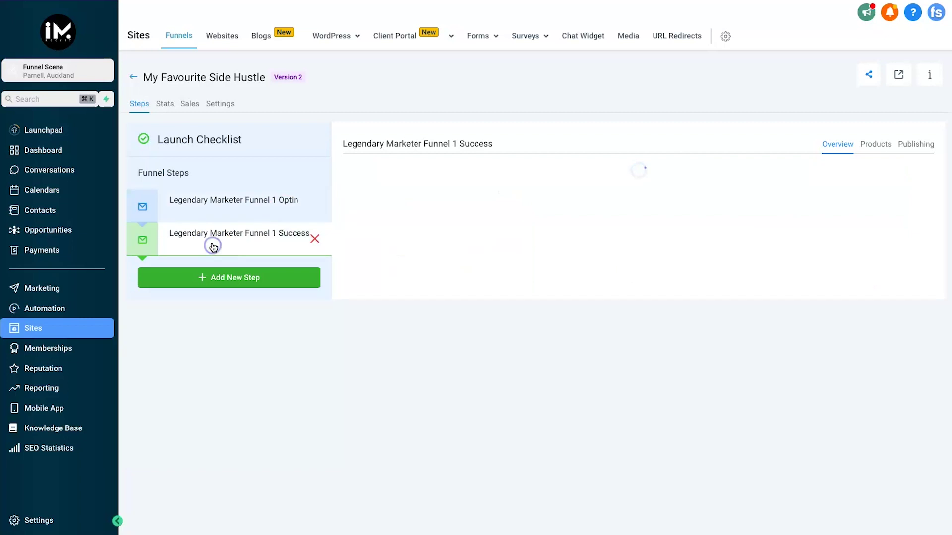
click(200, 206)
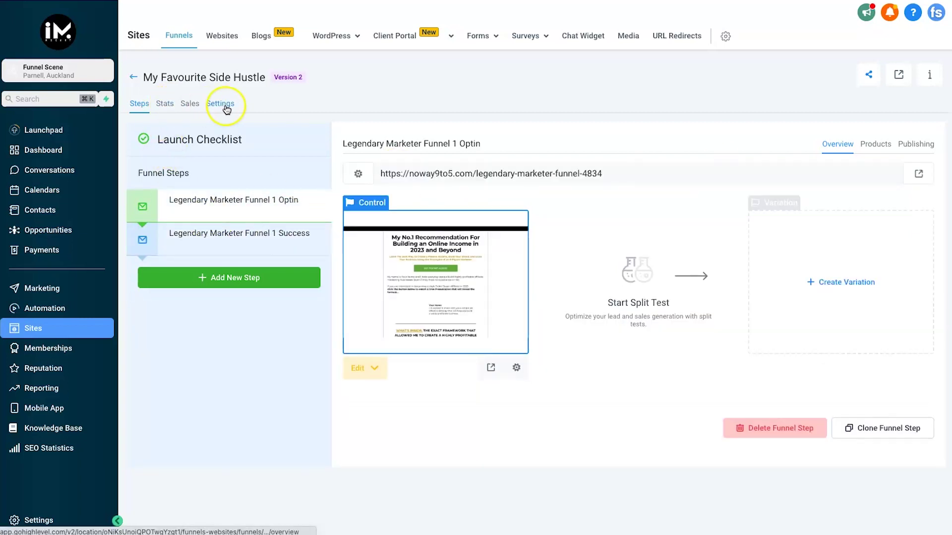
click(220, 103)
click(257, 231)
click(252, 184)
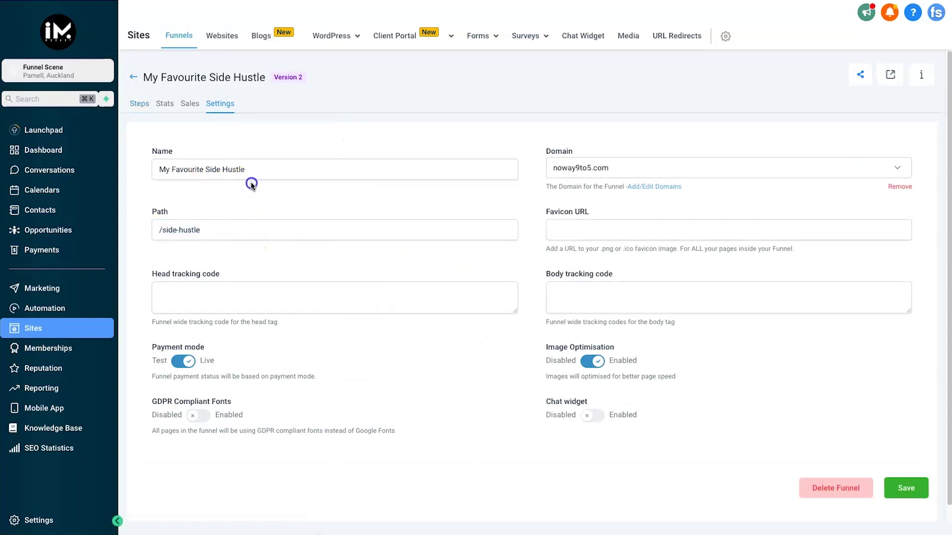
click(140, 103)
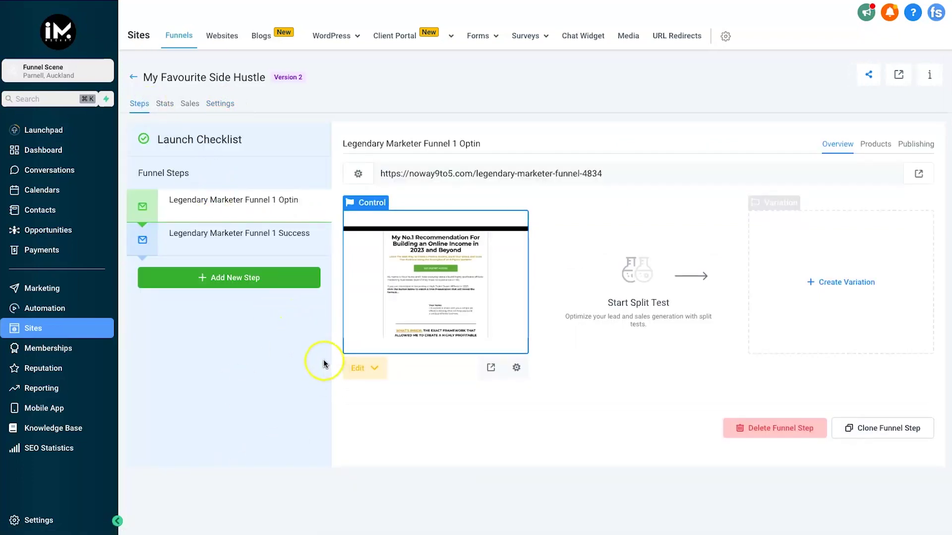
click(370, 373)
Open the Optin page in the editor and inspect the photo and sub-headline name placeholder.
click(368, 425)
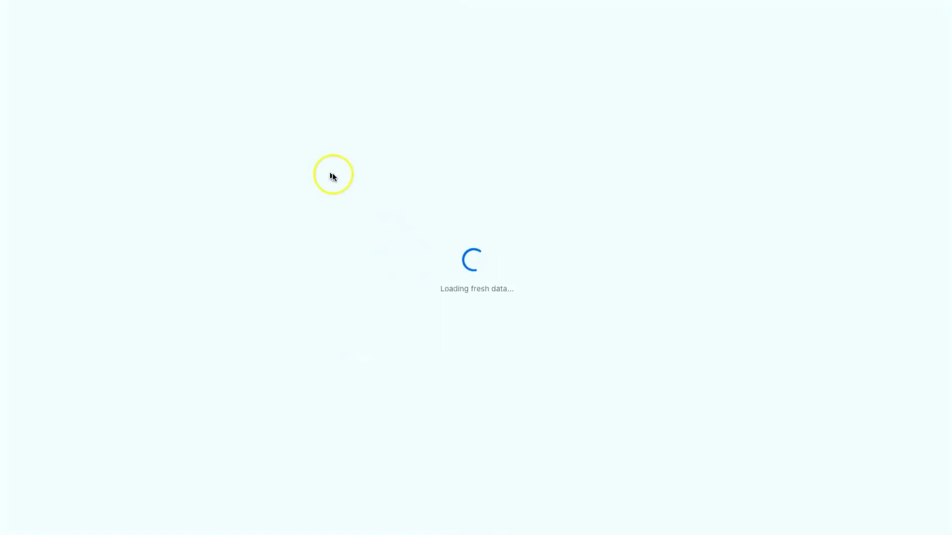
scroll(291, 294, down, 5)
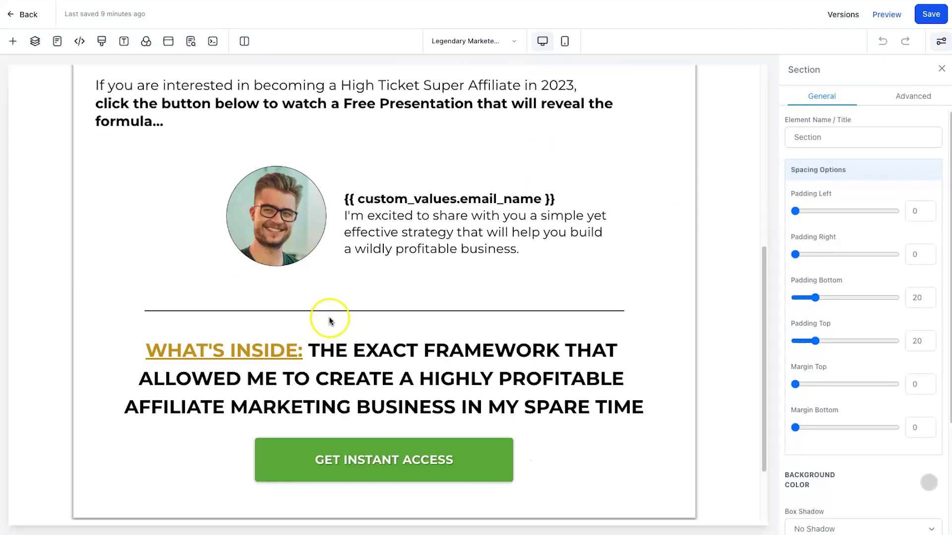
scroll(322, 297, up, 7)
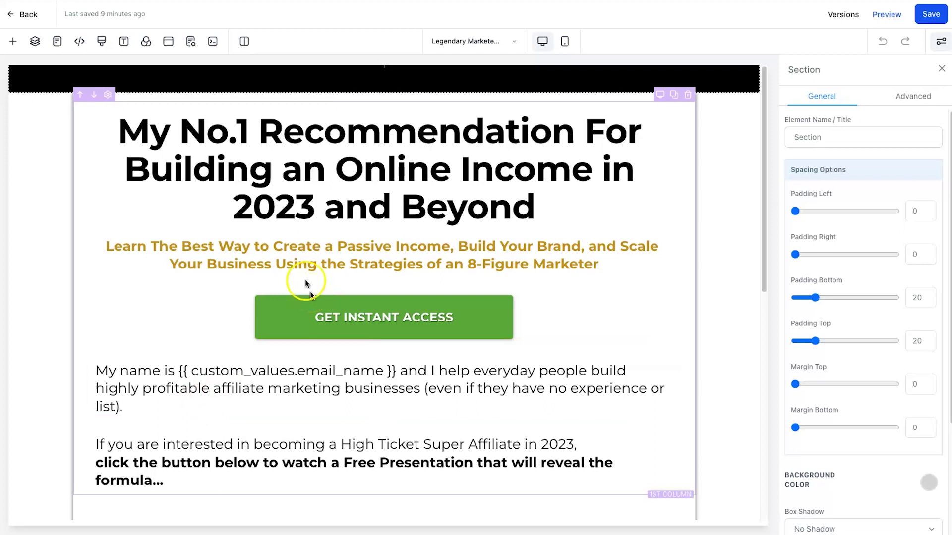
scroll(307, 282, down, 9)
scroll(375, 225, up, 5)
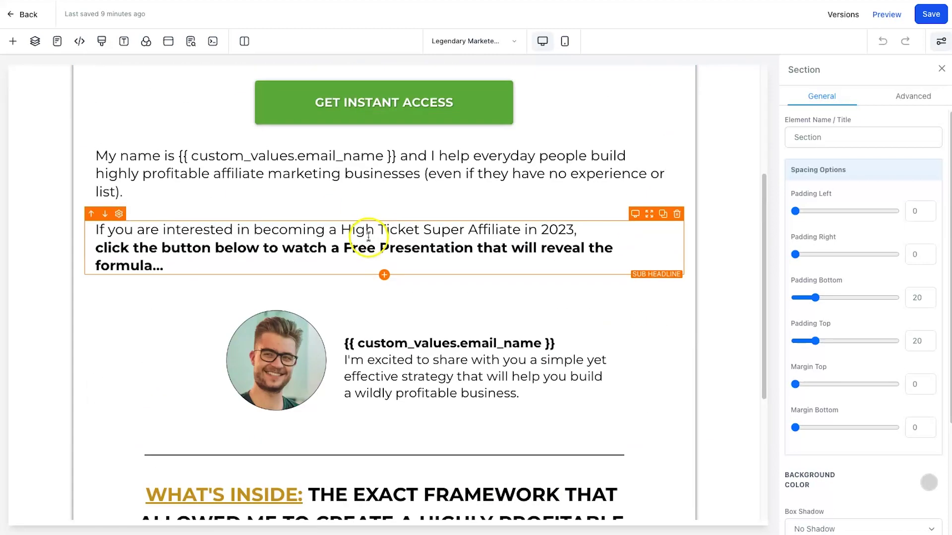
click(281, 364)
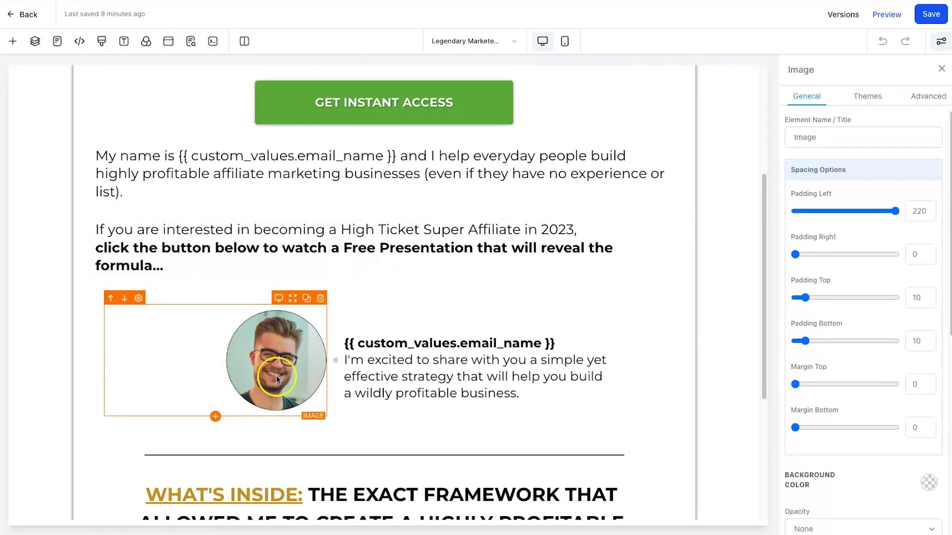
click(357, 343)
drag(366, 342, 552, 343)
click(552, 343)
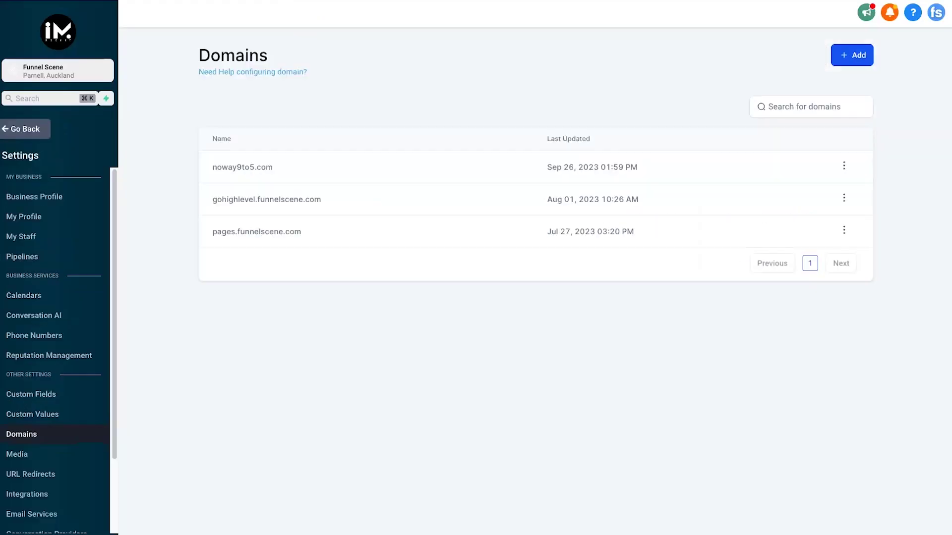
Check the business profile and {{custom_values.email_name}} placeholders, then launch the page preview.
click(34, 197)
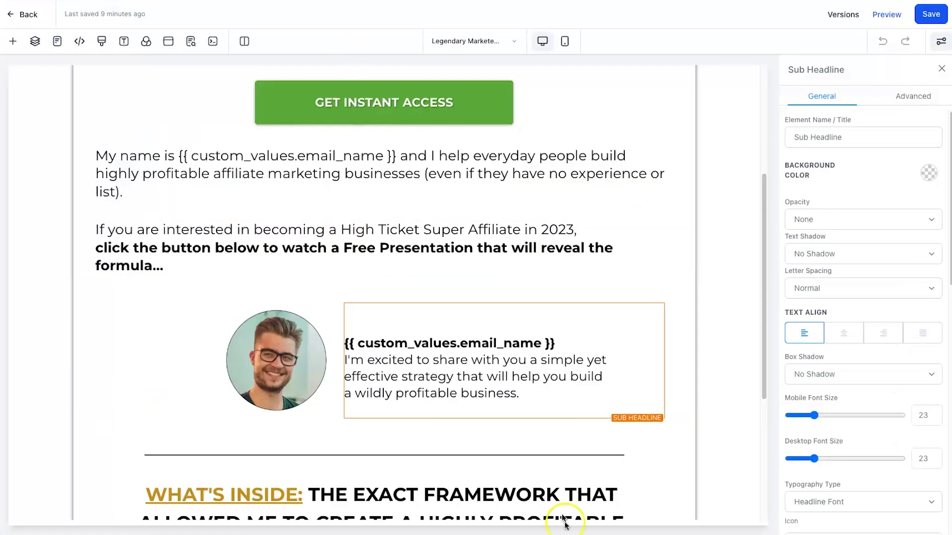
click(366, 346)
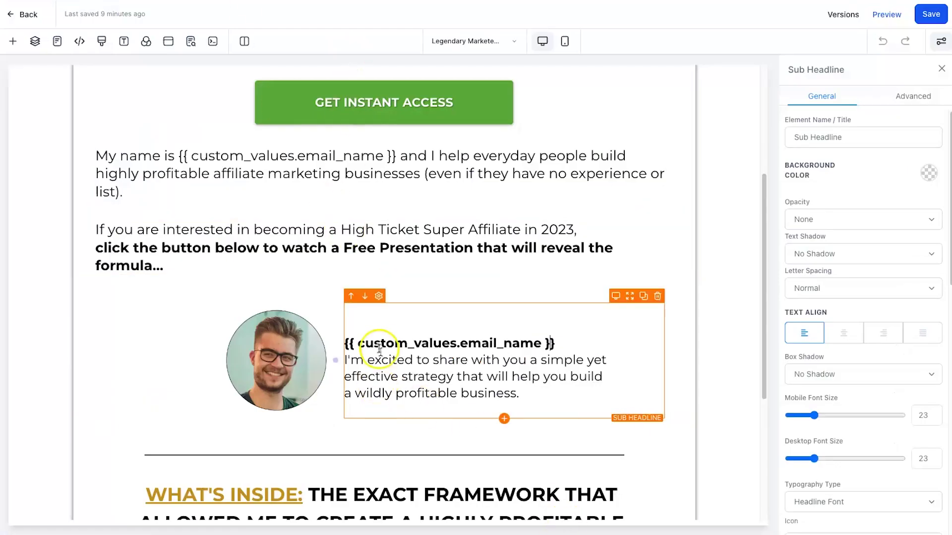
drag(346, 343, 557, 343)
click(569, 341)
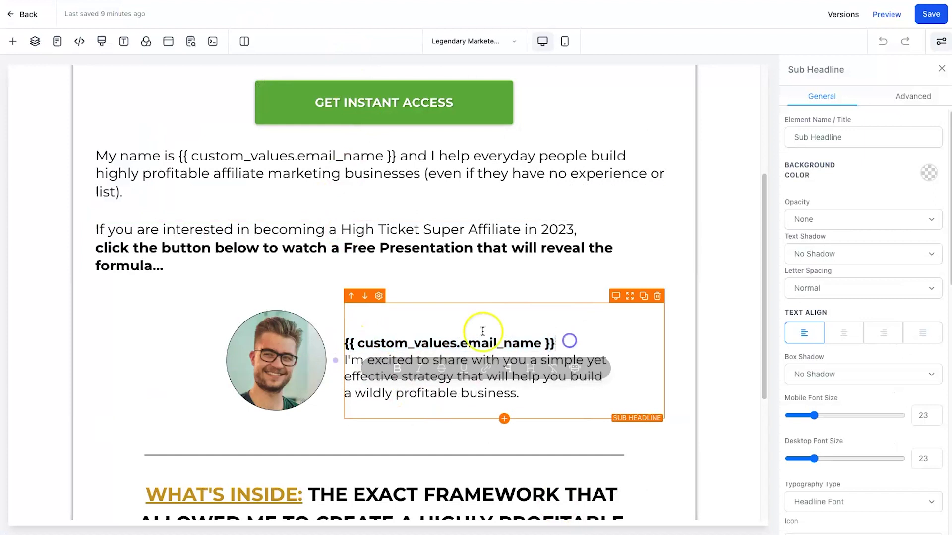
scroll(332, 296, up, 5)
drag(182, 372, 391, 369)
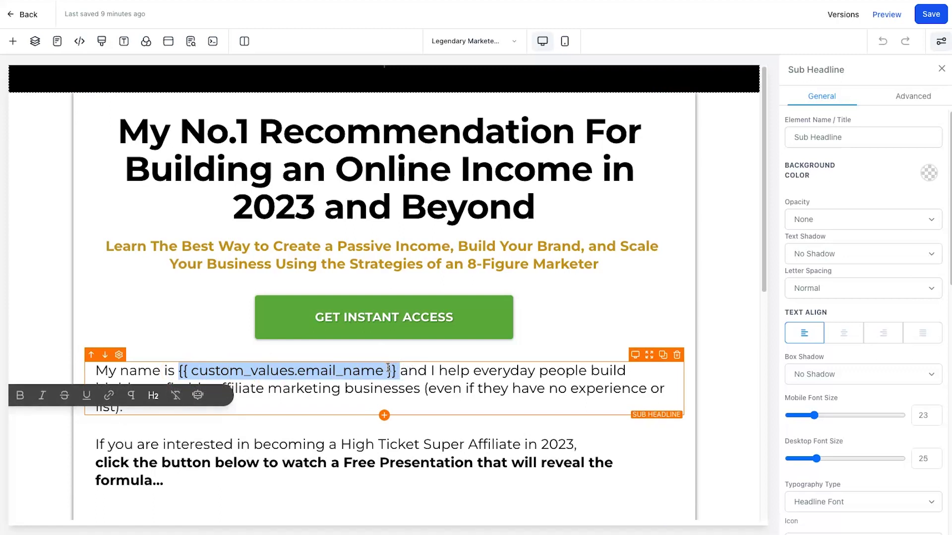
click(544, 355)
scroll(382, 317, down, 3)
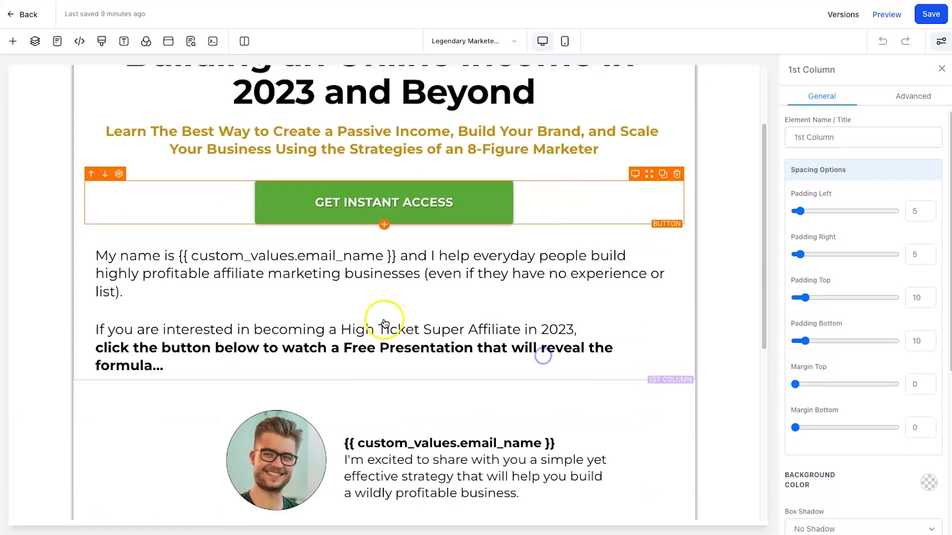
click(894, 15)
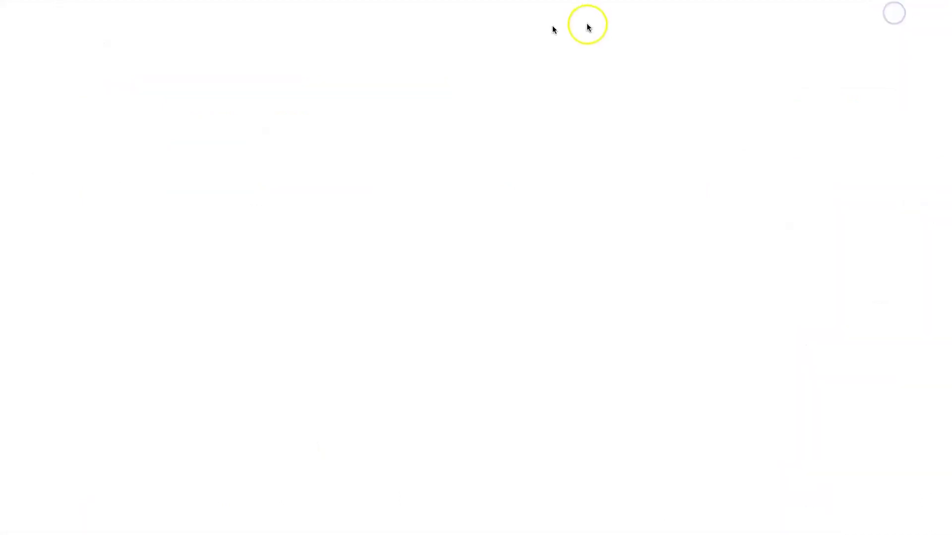
Scroll the optin preview and confirm the full name appears wherever email_name placeholders were.
scroll(347, 302, down, 2)
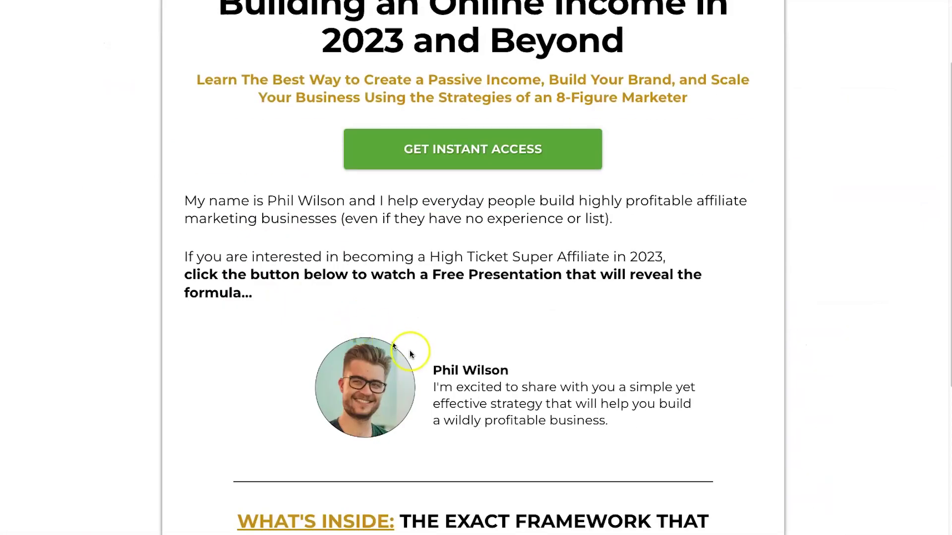
drag(433, 369, 516, 363)
click(516, 363)
drag(267, 201, 340, 200)
click(355, 214)
scroll(468, 283, down, 5)
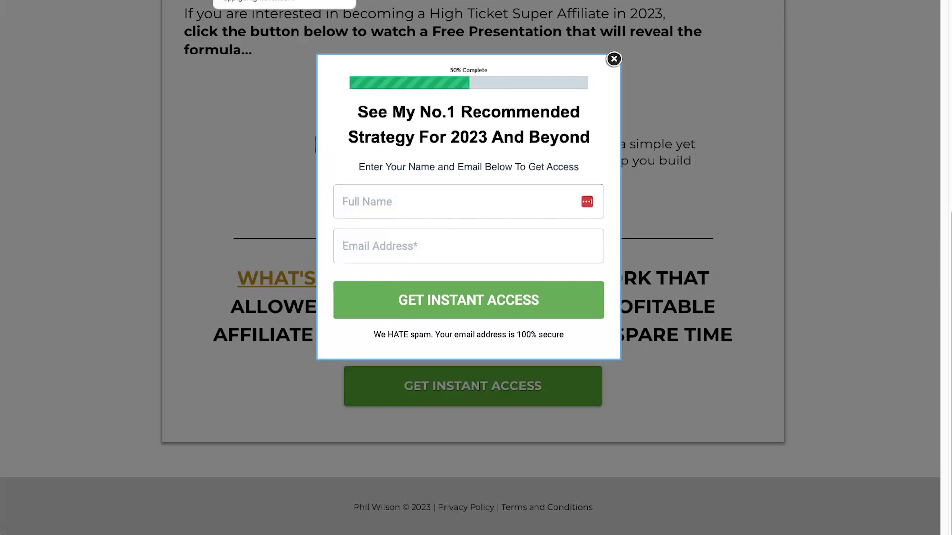
Back in the editor, load the Legendary Marketer Funnel 1 Success page and scroll through it.
click(284, 1)
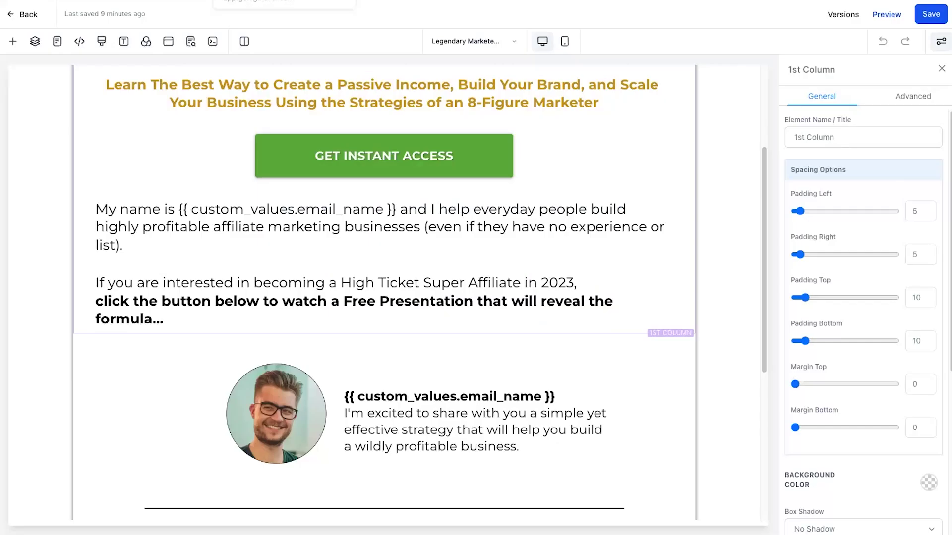
scroll(213, 395, up, 3)
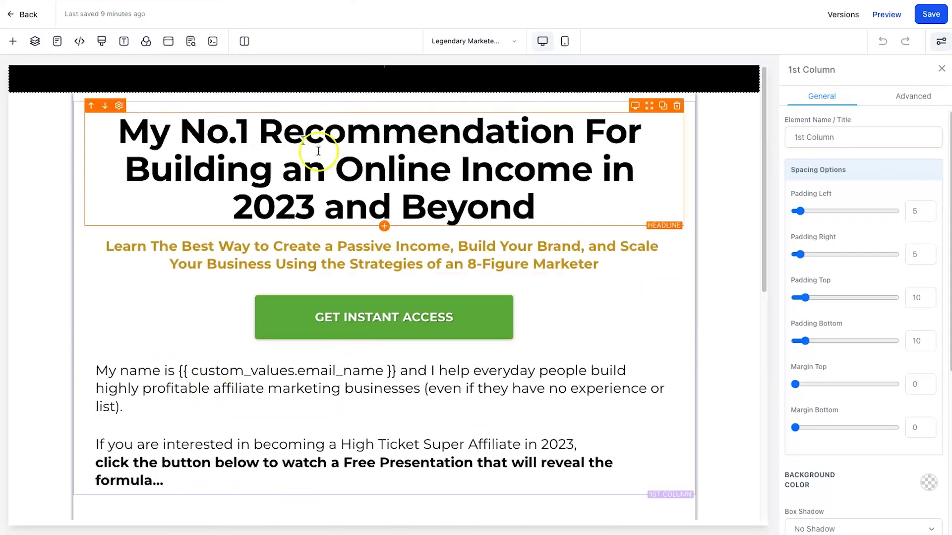
click(55, 42)
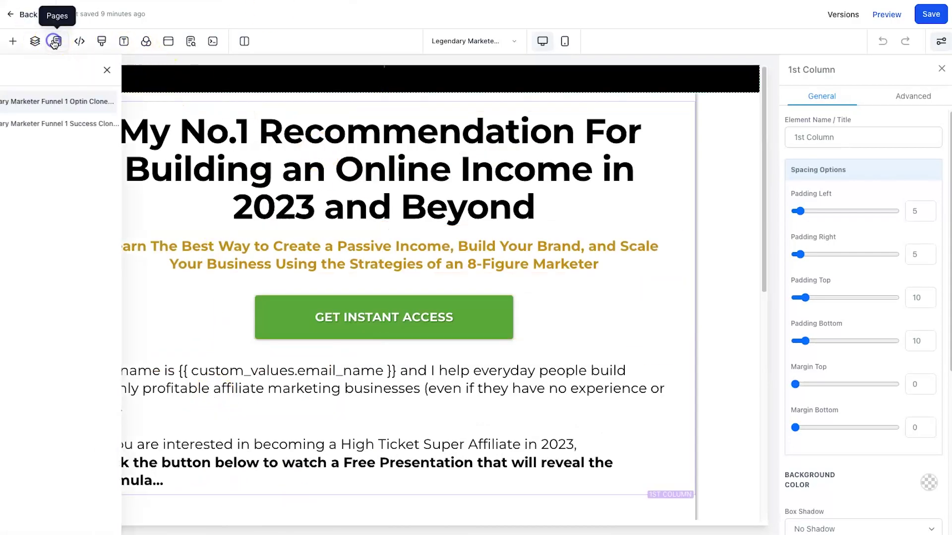
click(56, 125)
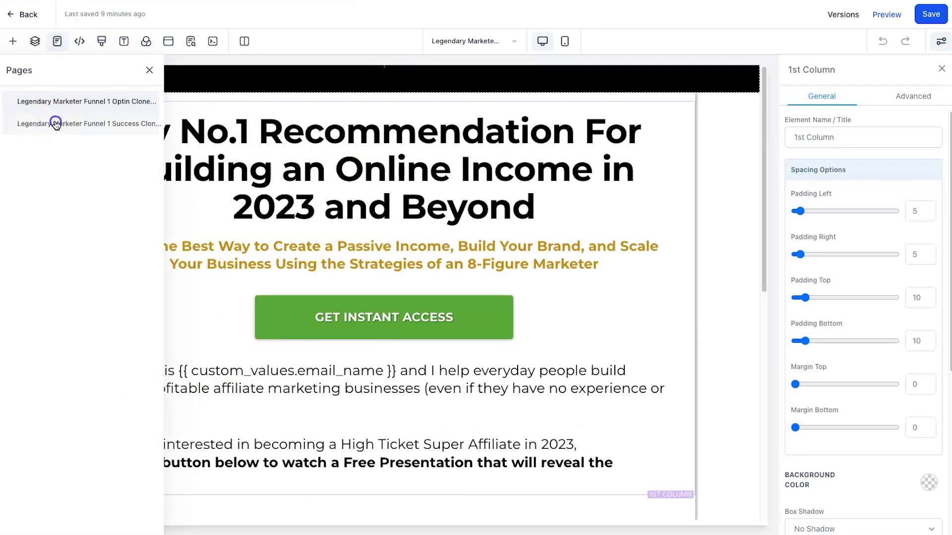
scroll(347, 321, down, 2)
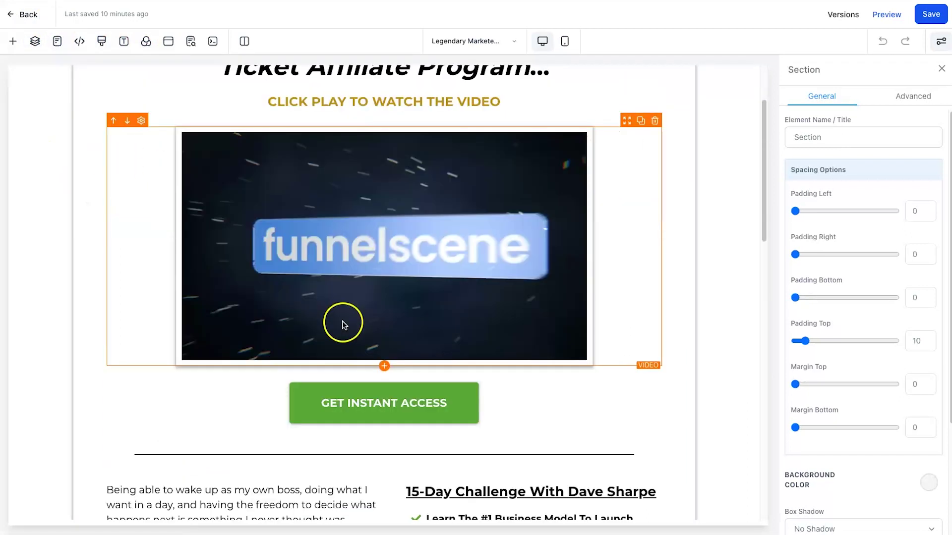
scroll(342, 322, down, 15)
scroll(342, 325, up, 15)
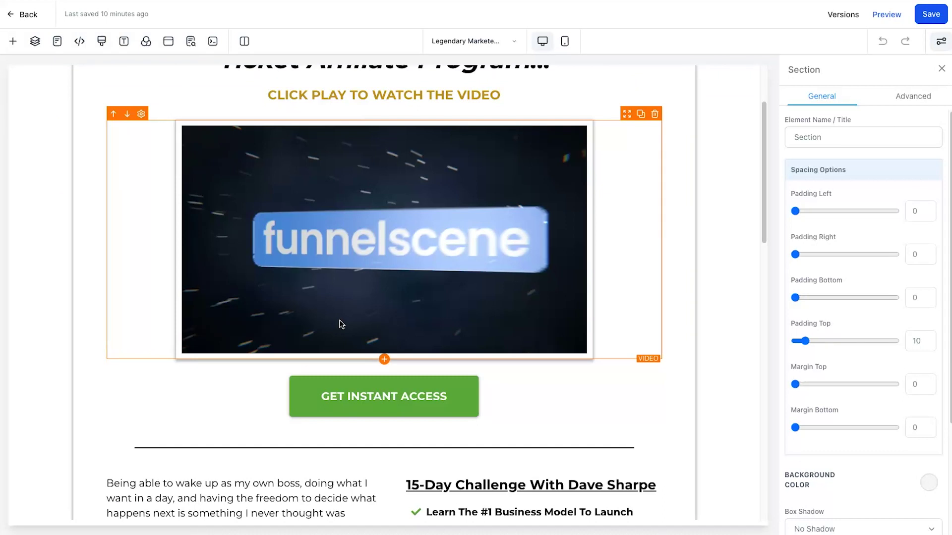
scroll(270, 221, up, 3)
scroll(291, 308, down, 1)
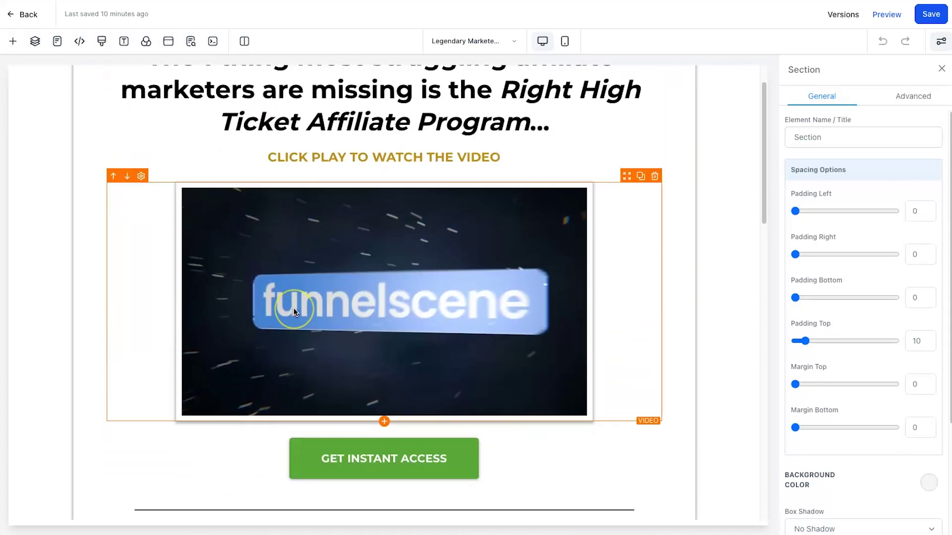
scroll(293, 311, down, 3)
scroll(319, 338, down, 1)
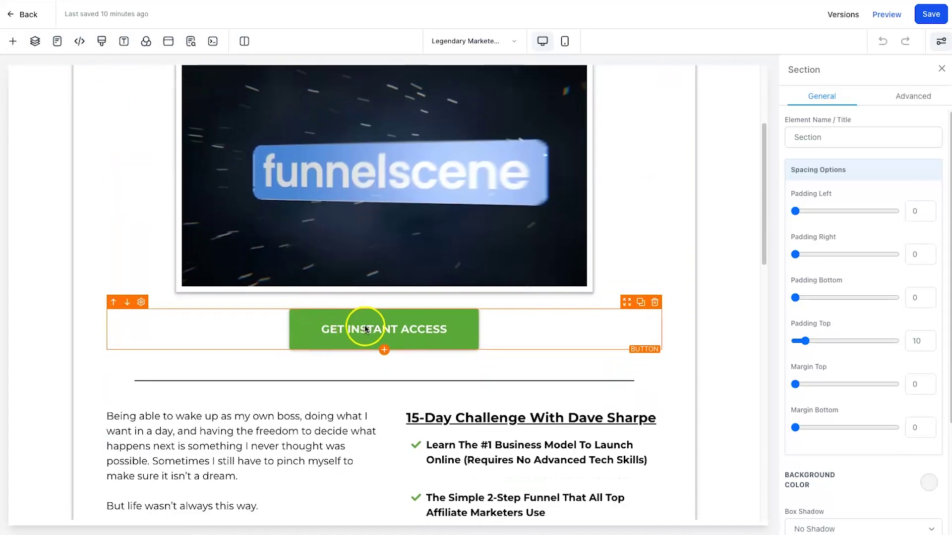
Verify the first GET INSTANT ACCESS button's website is {{custom_values.affiliate_link}}.
click(365, 328)
scroll(857, 399, down, 5)
scroll(859, 402, down, 10)
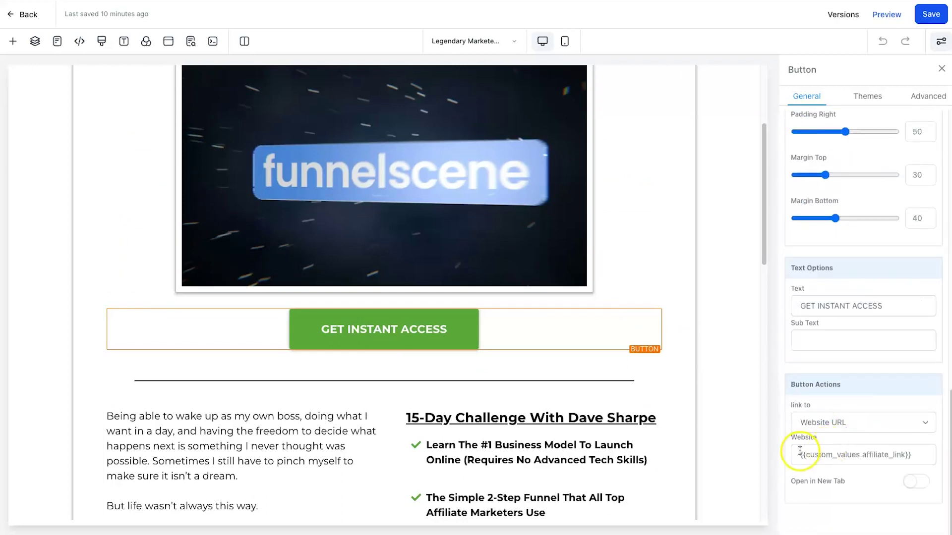
drag(801, 452, 893, 453)
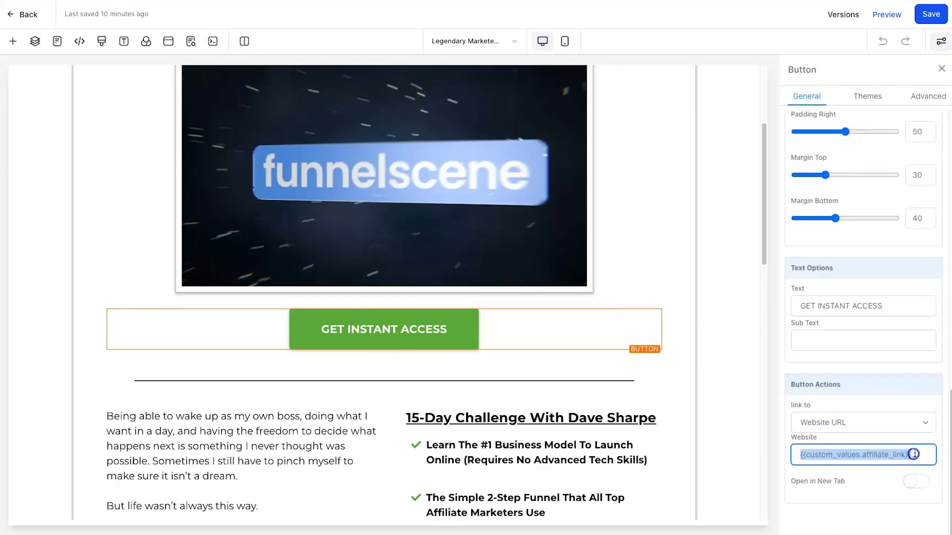
click(915, 453)
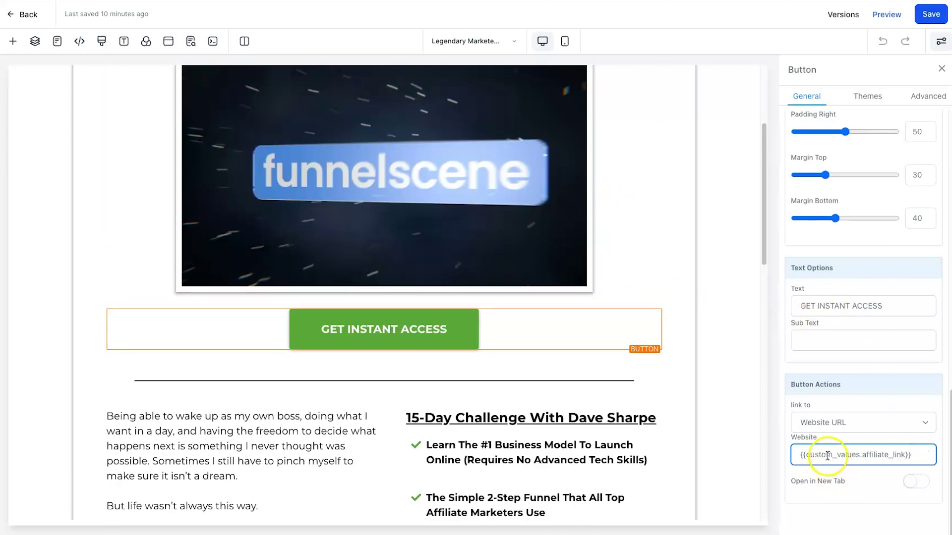
drag(805, 449, 919, 455)
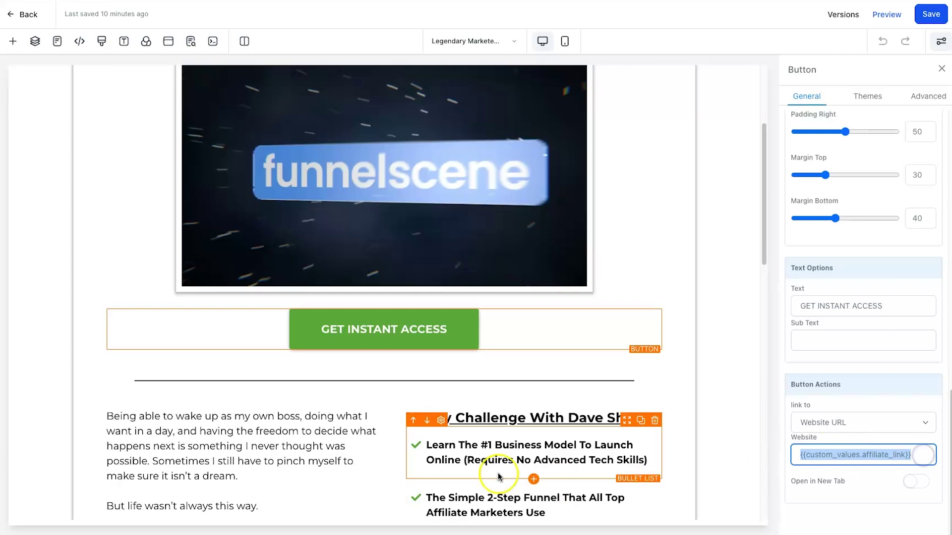
Select the second GET INSTANT ACCESS button to check its affiliate_link website value.
scroll(498, 472, down, 10)
scroll(462, 438, down, 5)
click(493, 196)
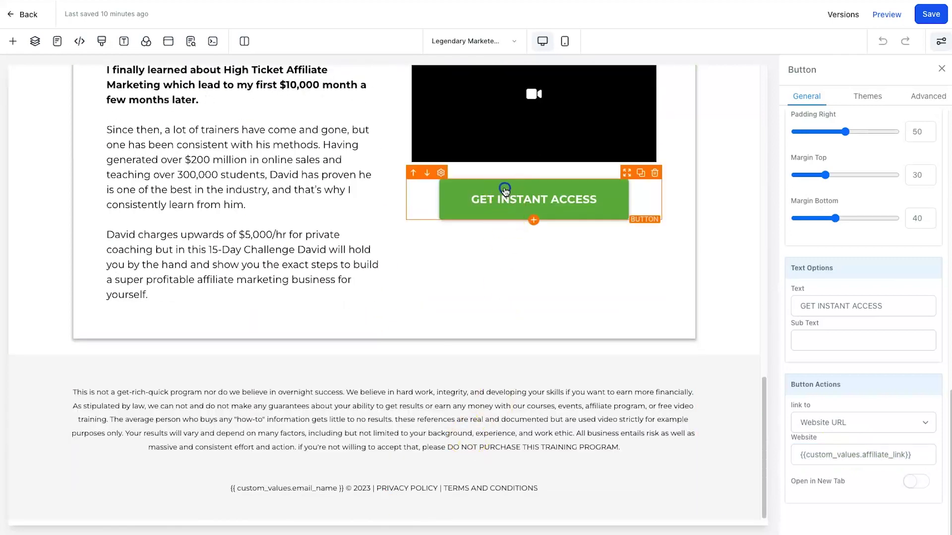
scroll(493, 196, up, 8)
Preview the page and scroll through its video, stories and Get Instant Access buttons.
click(897, 15)
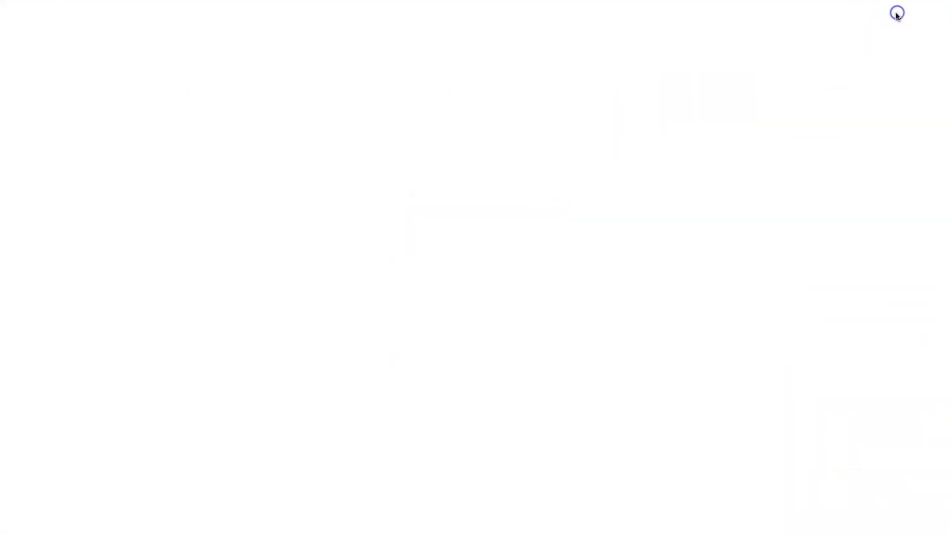
scroll(447, 278, down, 3)
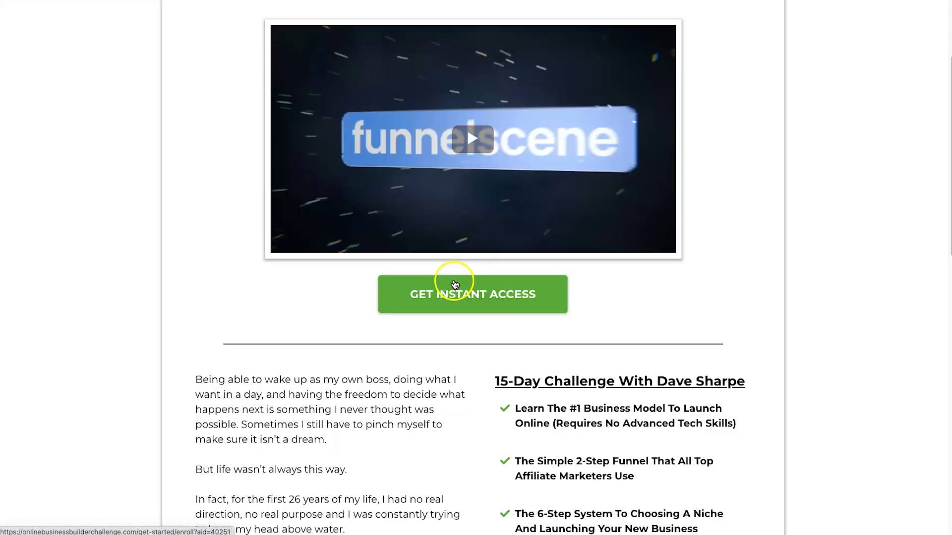
scroll(441, 312, up, 3)
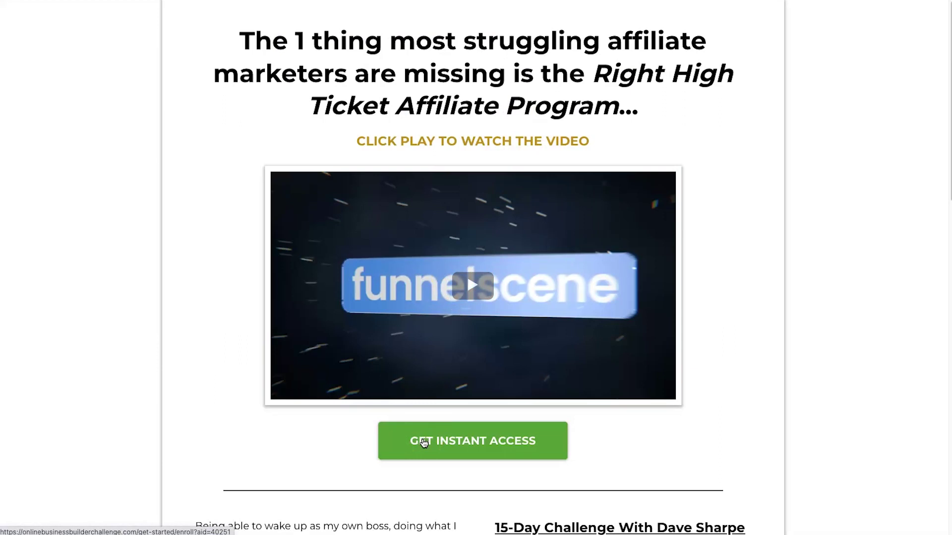
scroll(423, 443, down, 14)
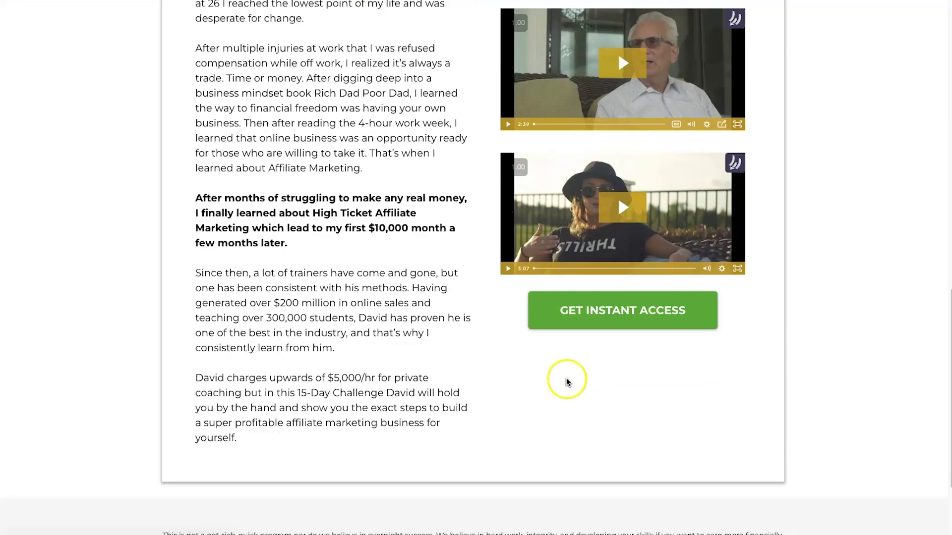
scroll(467, 196, up, 8)
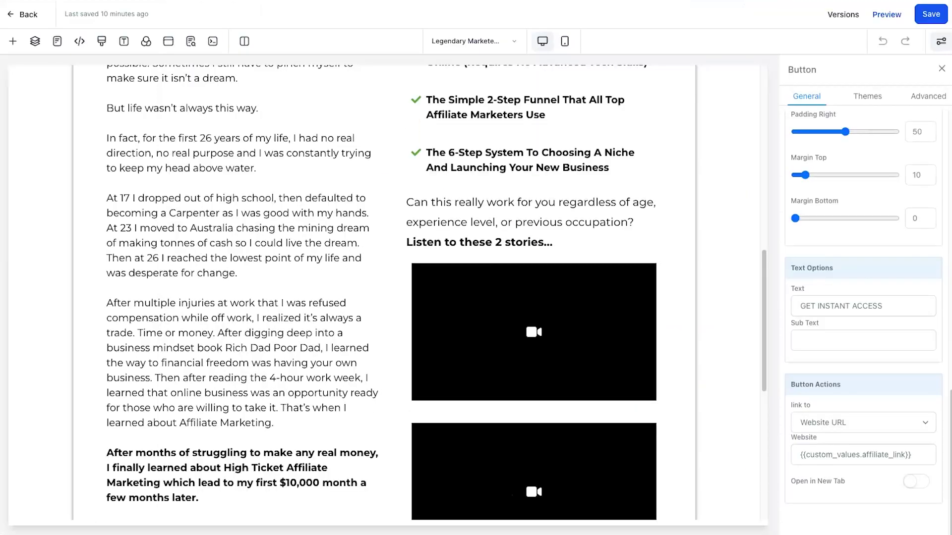
scroll(270, 265, up, 10)
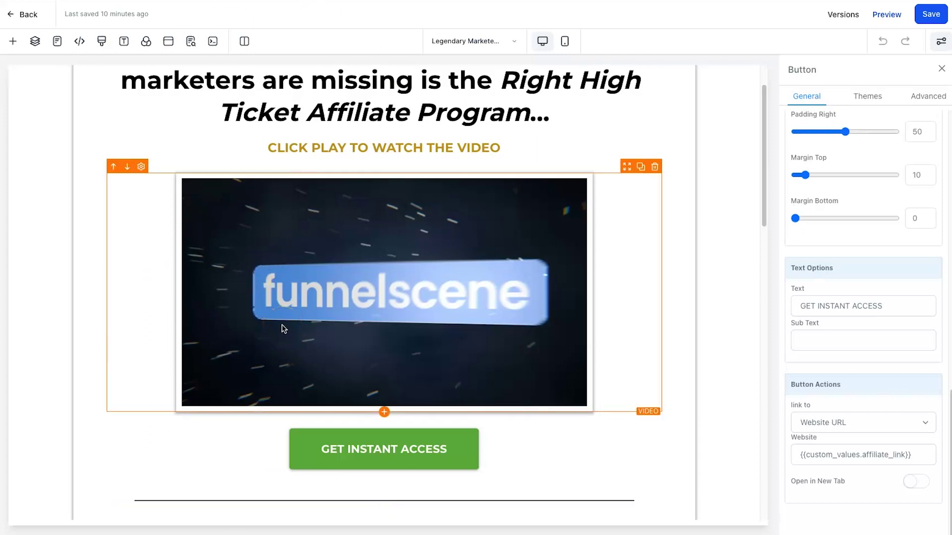
scroll(336, 293, down, 1)
scroll(319, 285, down, 10)
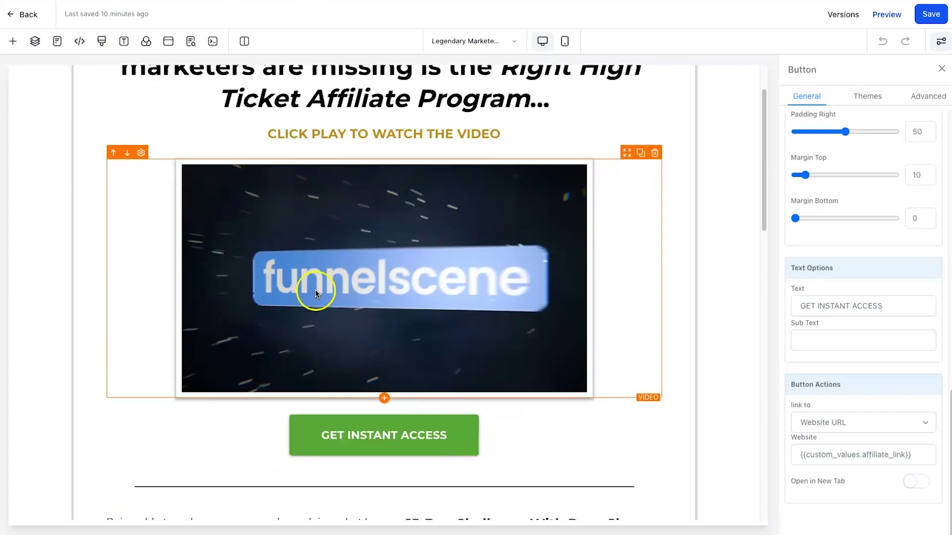
scroll(195, 313, down, 3)
scroll(212, 361, down, 4)
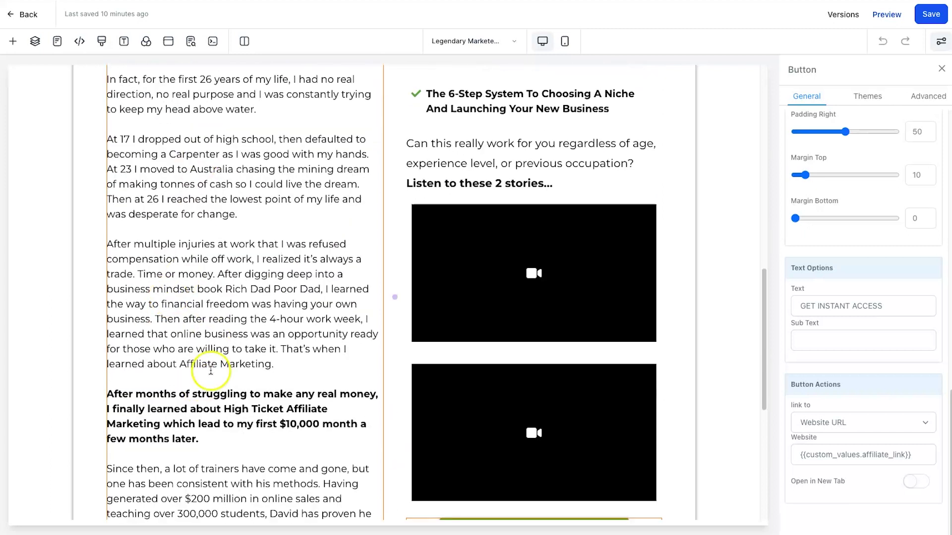
scroll(220, 422, up, 5)
scroll(218, 417, down, 2)
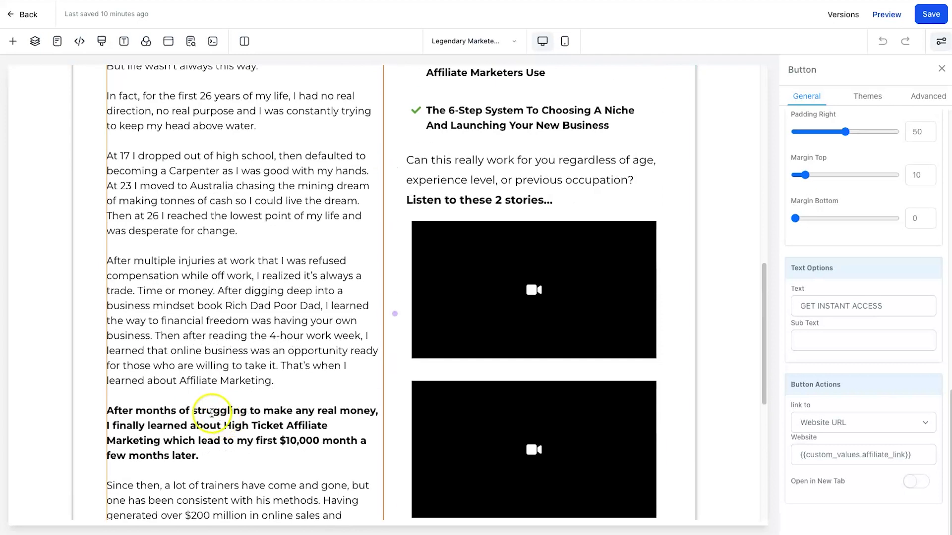
scroll(211, 459, up, 3)
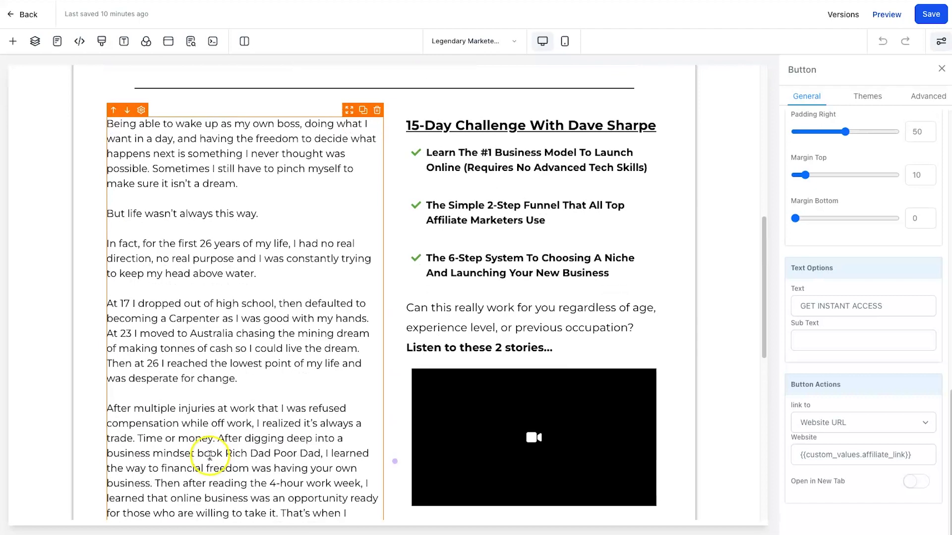
scroll(207, 453, down, 3)
drag(203, 477, 88, 389)
scroll(154, 349, down, 5)
scroll(155, 347, down, 1)
click(154, 346)
scroll(154, 307, down, 2)
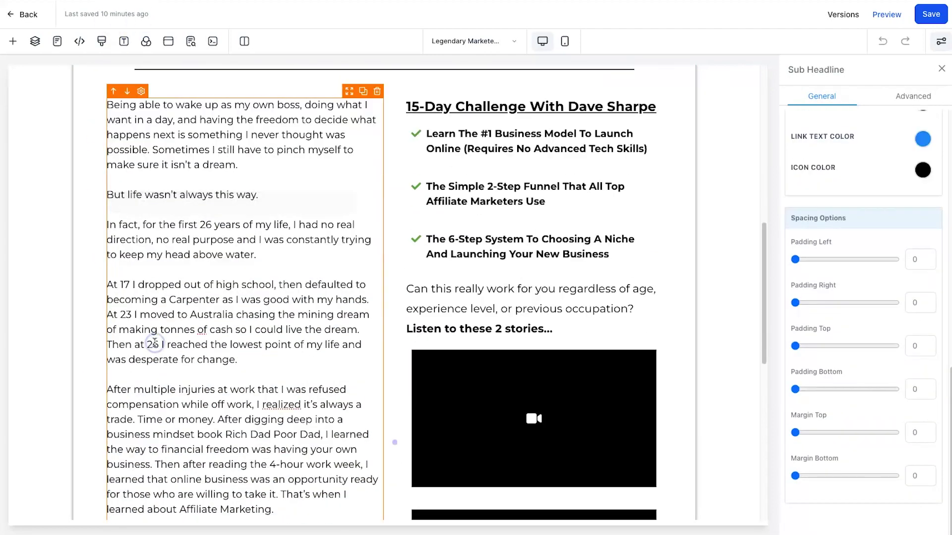
scroll(168, 297, down, 2)
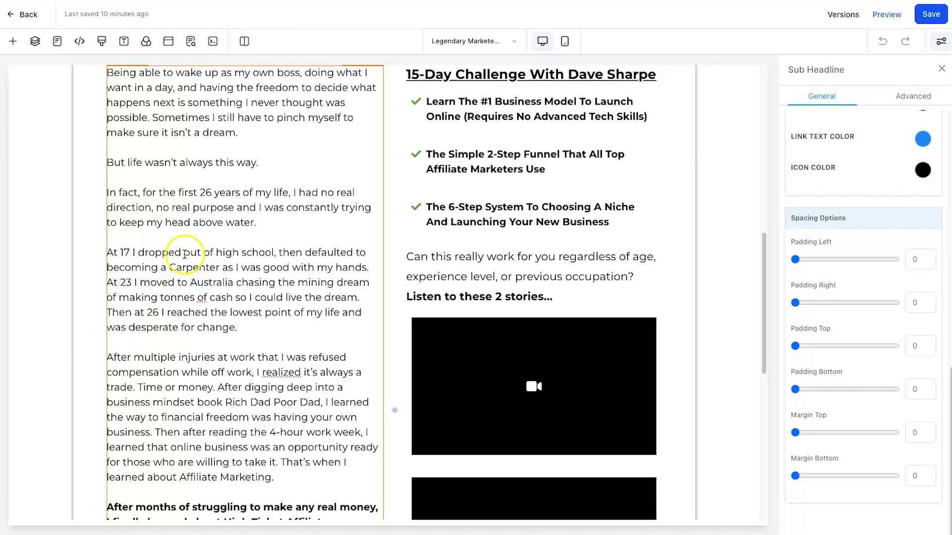
scroll(183, 260, down, 1)
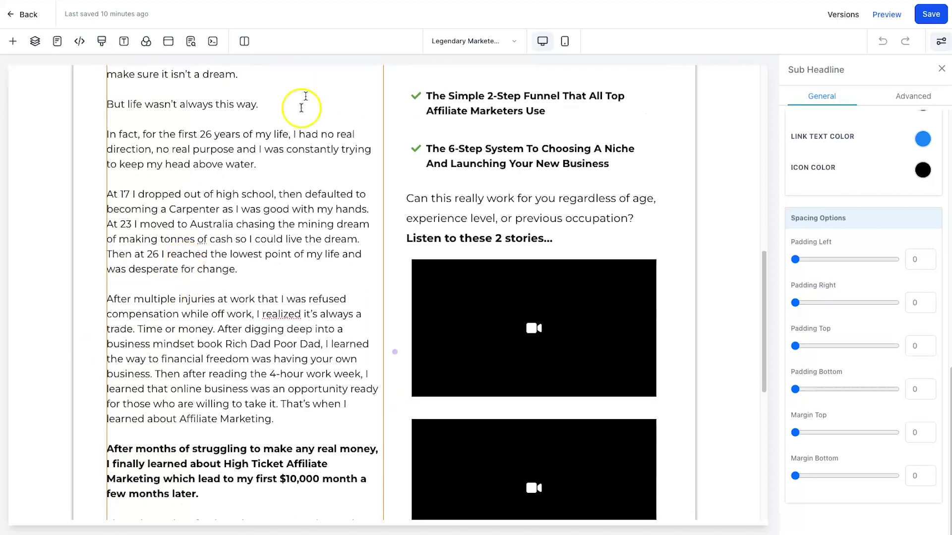
scroll(290, 326, up, 2)
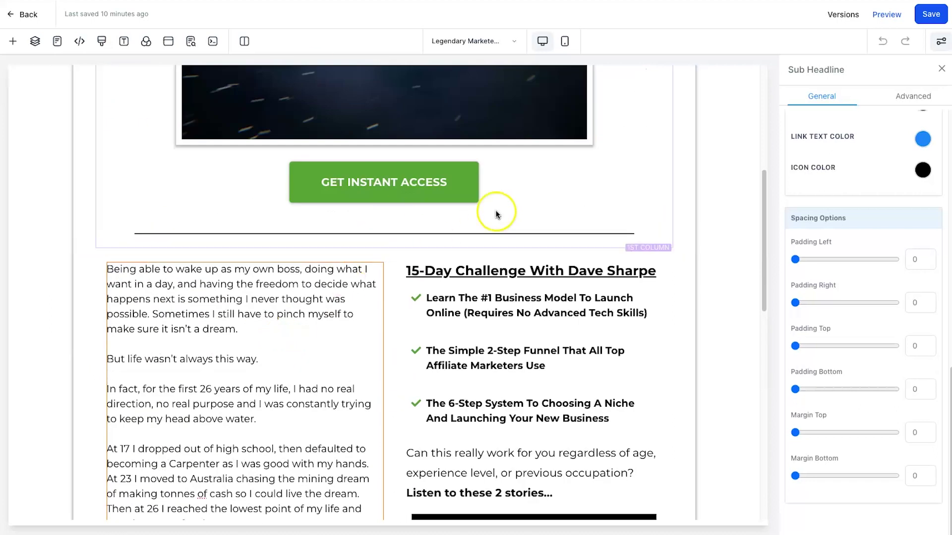
scroll(419, 268, up, 5)
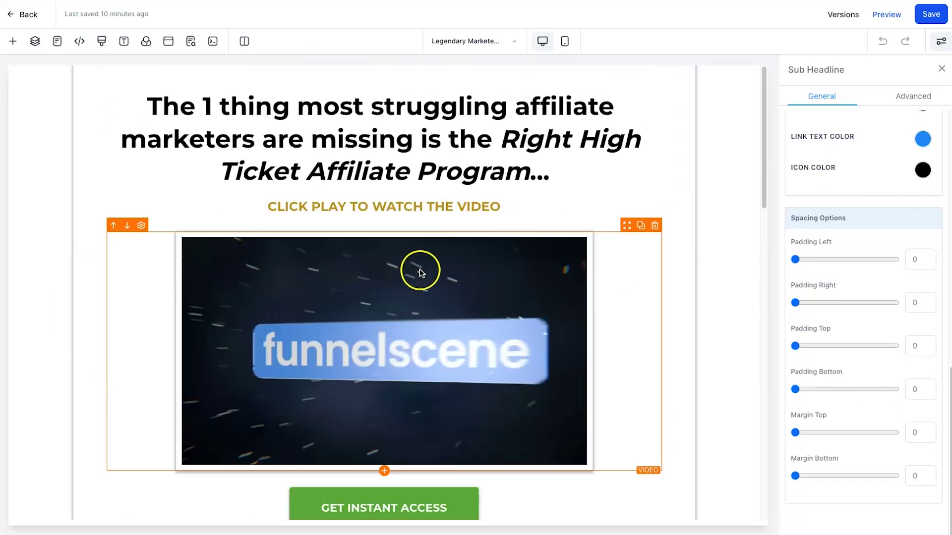
Save the optin page edits and exit the page builder back to the Automation list.
click(925, 13)
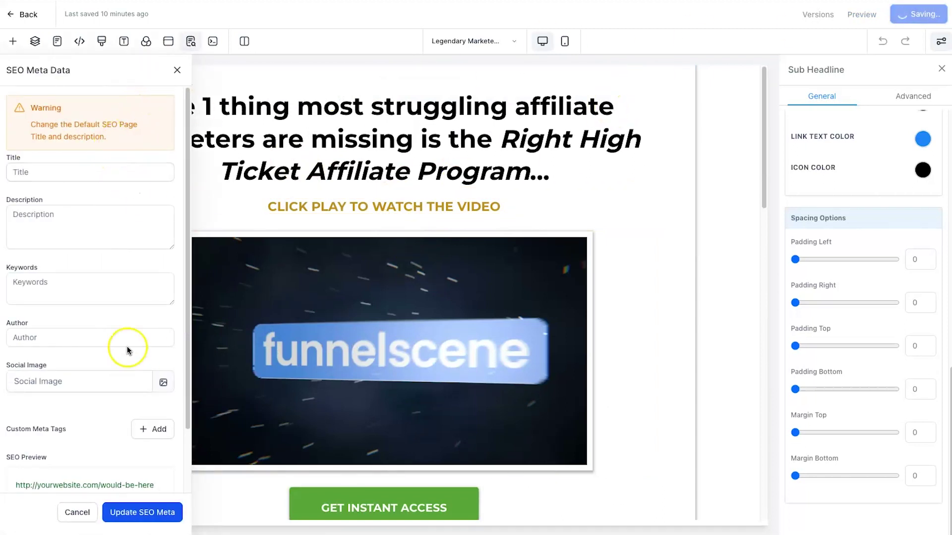
scroll(131, 372, down, 2)
scroll(383, 496, down, 6)
scroll(277, 347, up, 5)
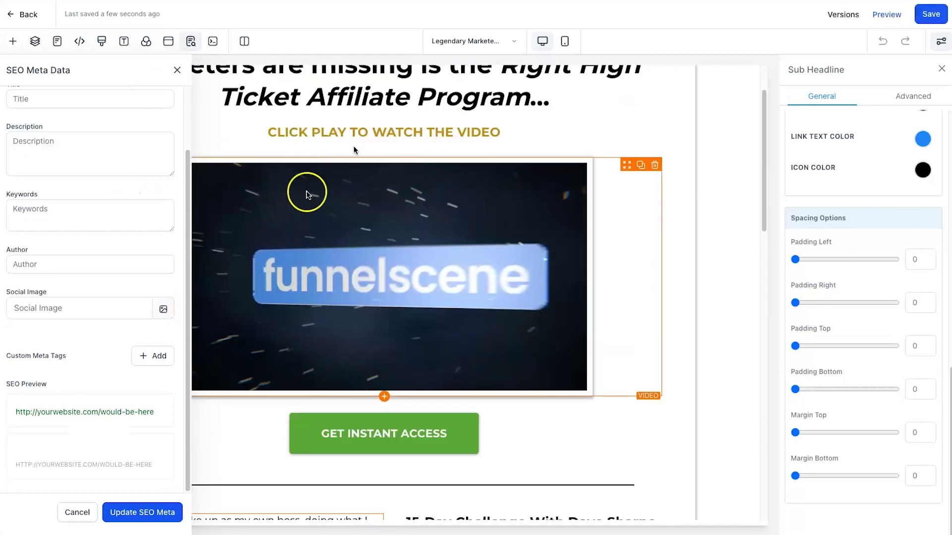
click(470, 96)
scroll(277, 149, up, 2)
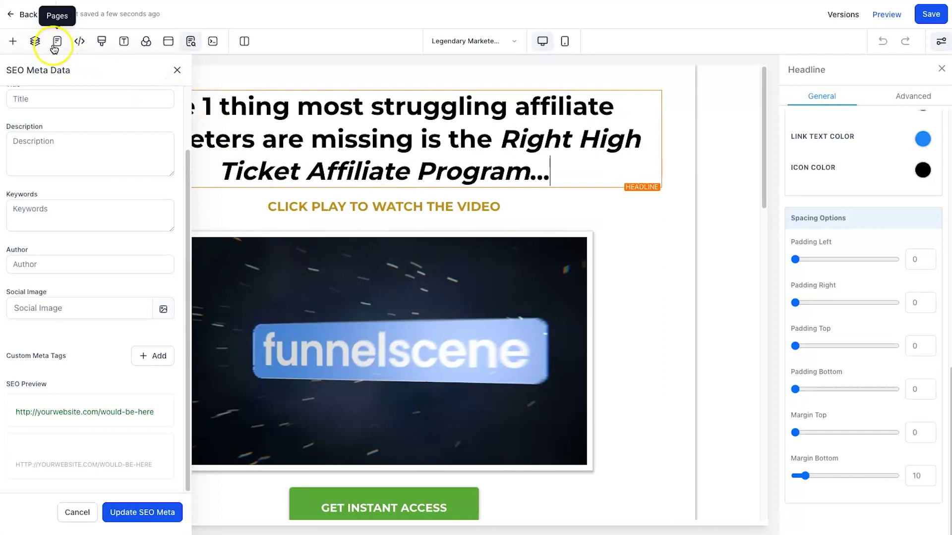
click(33, 16)
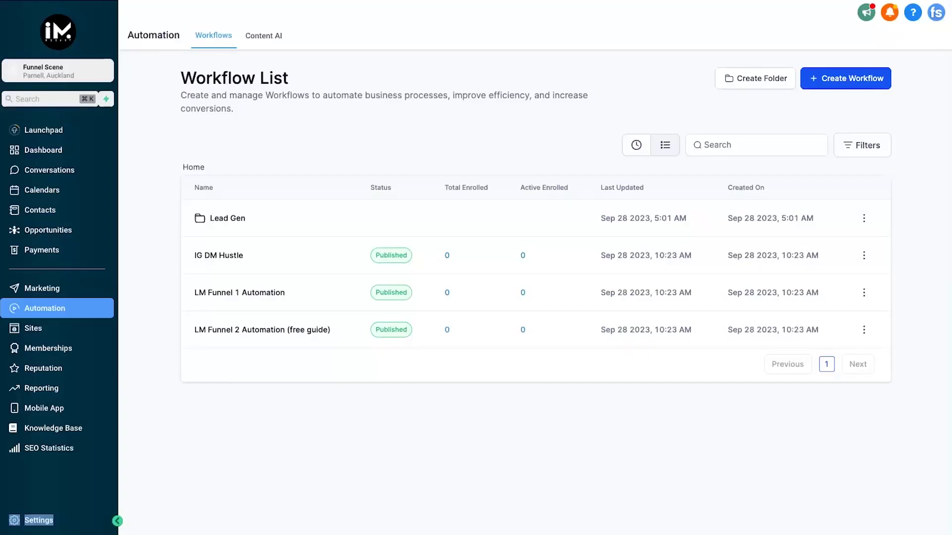
Go to Settings > Domains and open the actions menu for noway9to5.com.
click(42, 519)
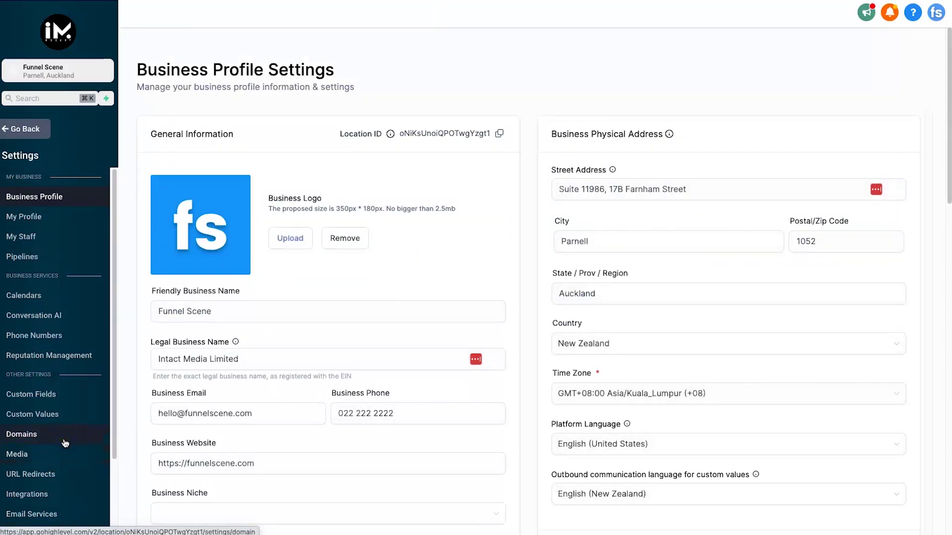
click(64, 442)
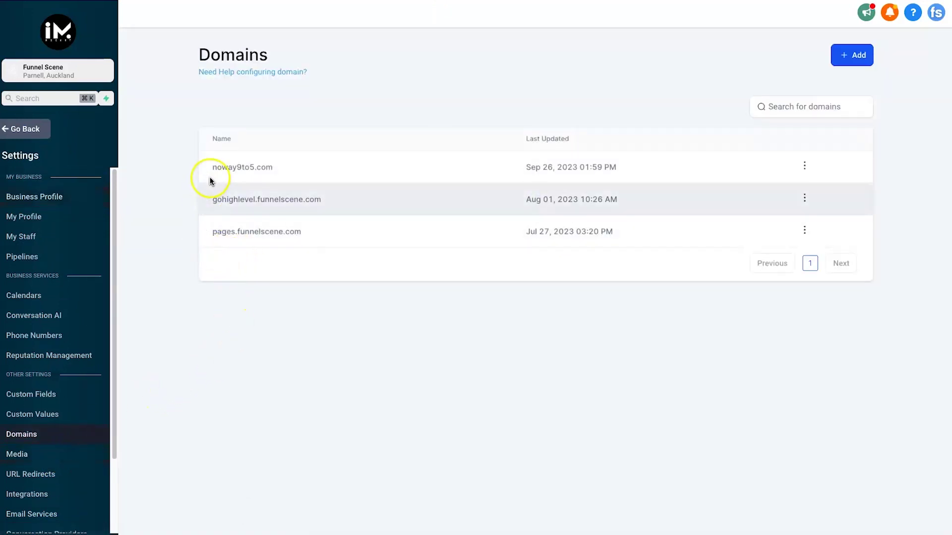
drag(212, 171, 330, 166)
click(329, 165)
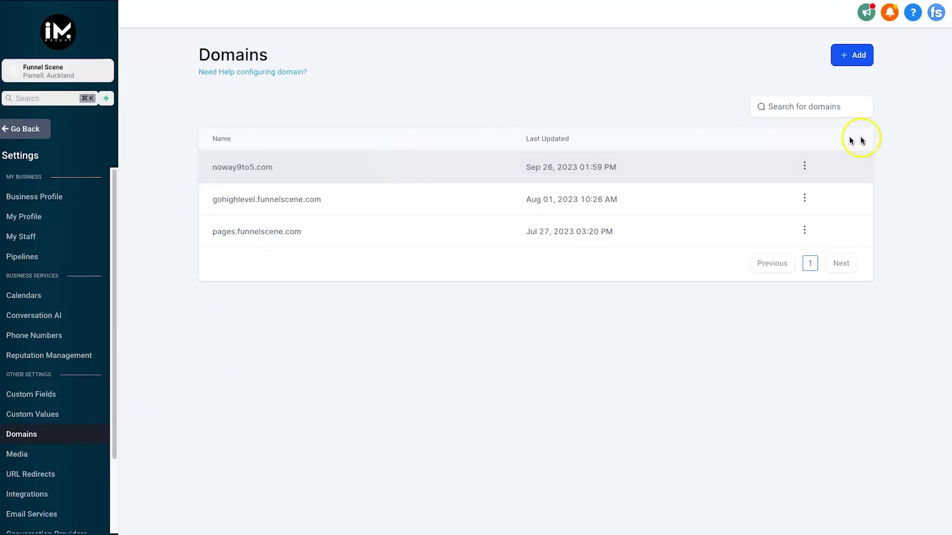
click(804, 165)
Set noway9to5.com's default page to Legendary Marketer Funnel 1 Optin, save, and reload the browser page.
click(794, 204)
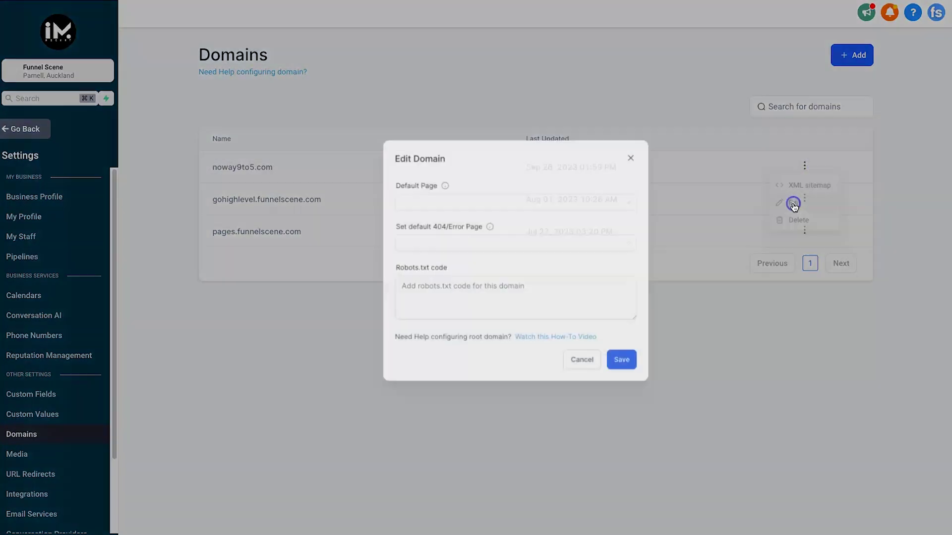
click(414, 205)
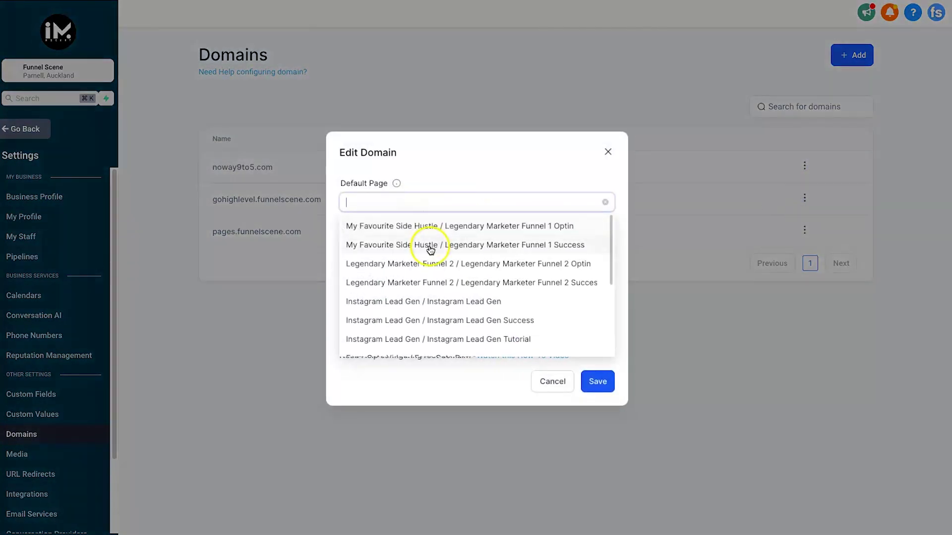
scroll(426, 314, down, 1)
scroll(431, 277, up, 1)
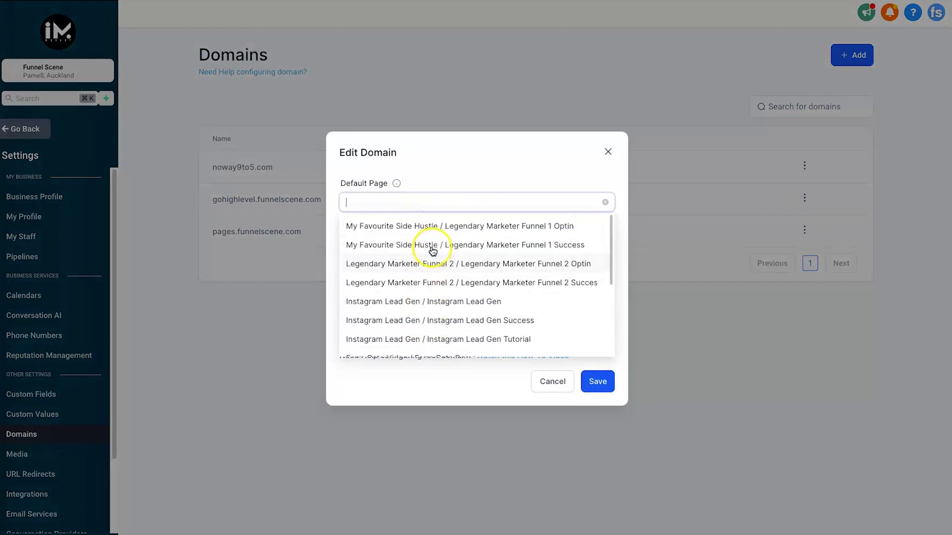
click(438, 227)
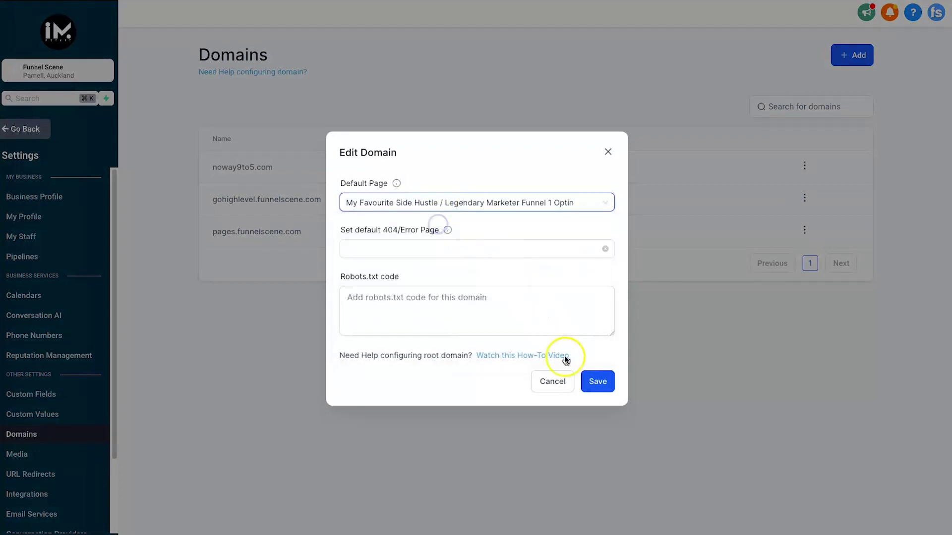
click(597, 380)
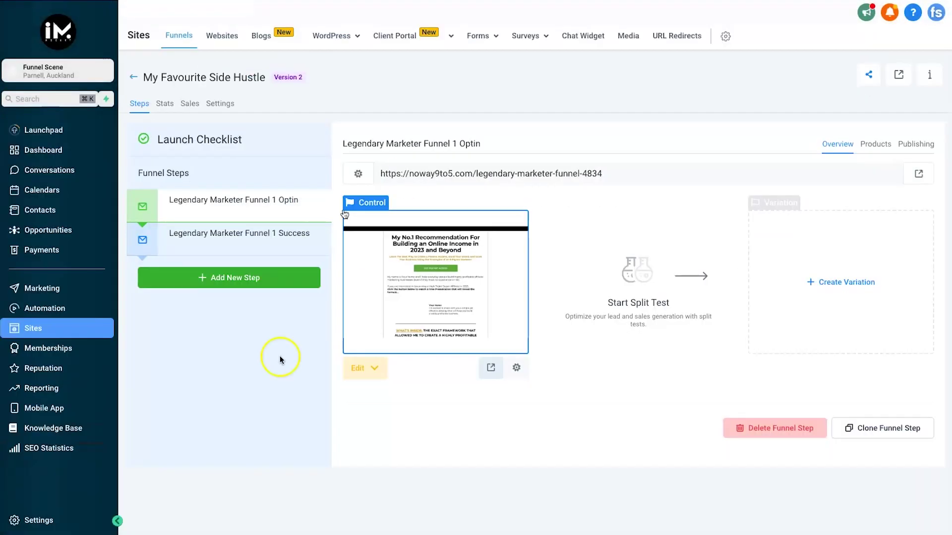
right_click(449, 113)
click(478, 148)
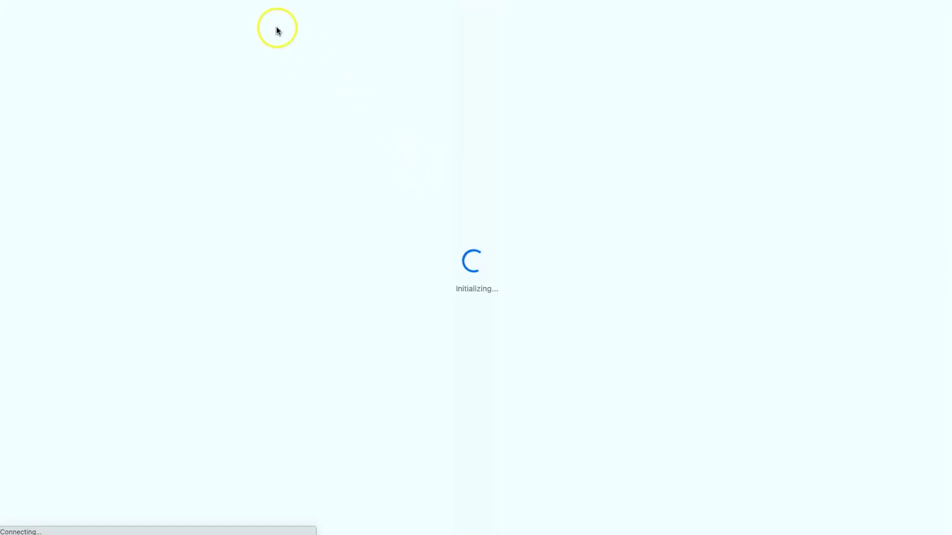
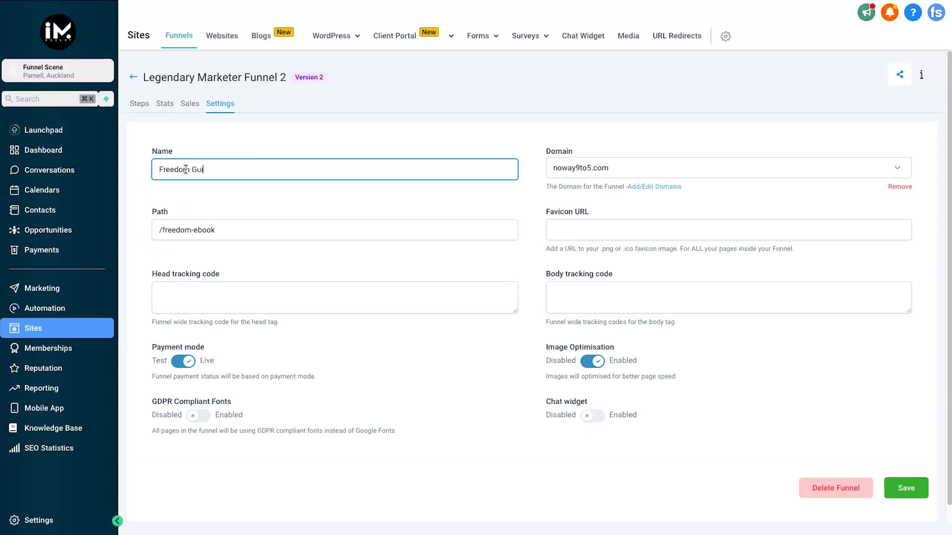
Set the funnel path to /freedom-guide and save the Freedom Guide funnel.
click(206, 223)
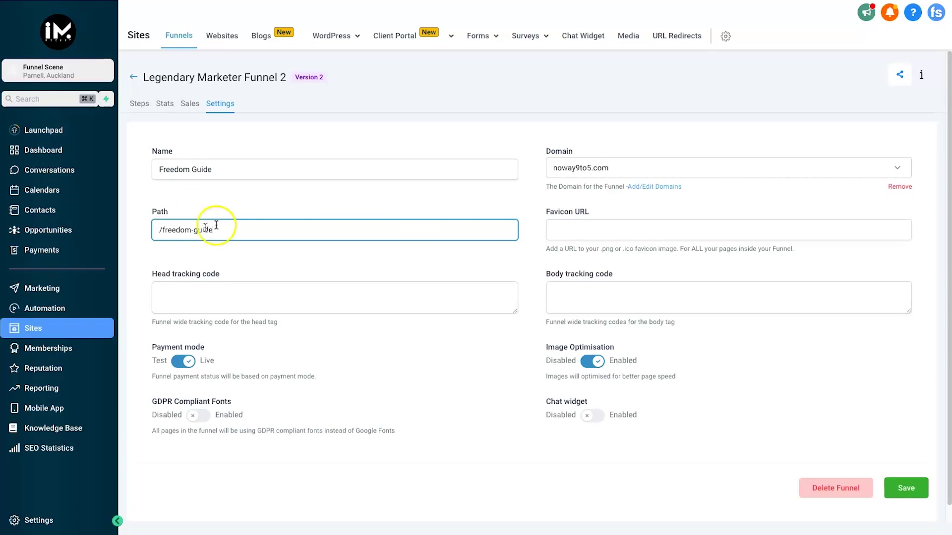
click(899, 486)
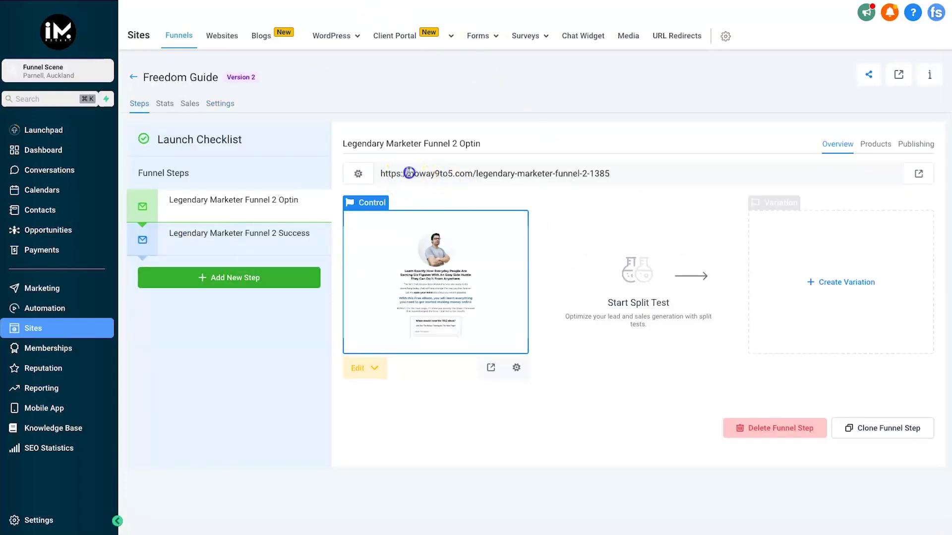
drag(405, 173, 477, 172)
Review the Step Path in the optin step's publishing settings.
click(917, 143)
click(573, 246)
drag(627, 243, 502, 246)
click(387, 223)
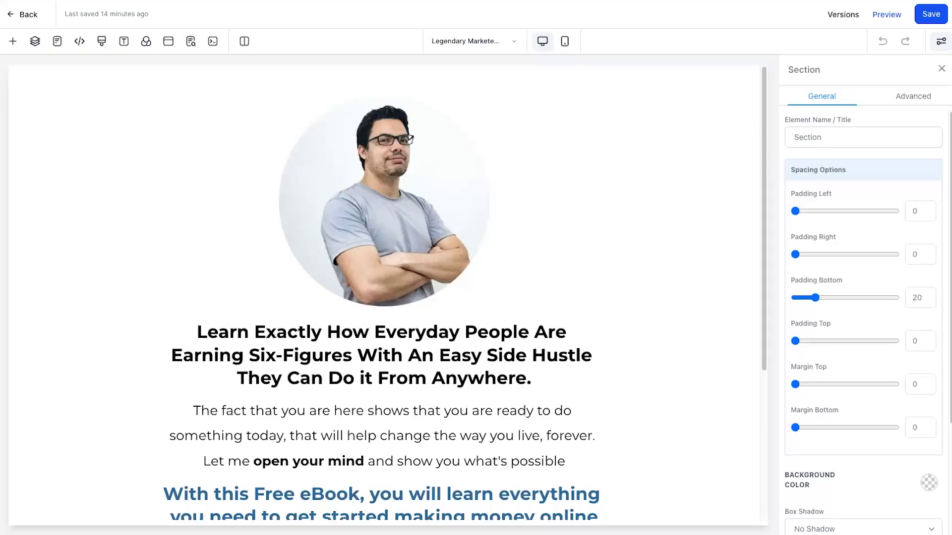
Load Legendary Marketer Funnel 2 FORM into the optin page's empty form block and save.
scroll(392, 276, down, 3)
scroll(333, 287, up, 3)
scroll(364, 347, down, 3)
scroll(363, 347, down, 1)
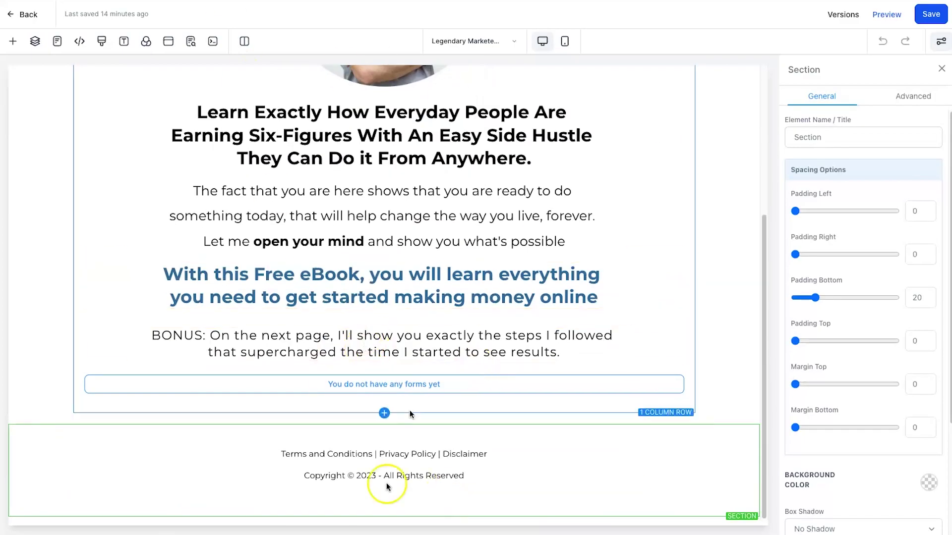
scroll(314, 479, up, 4)
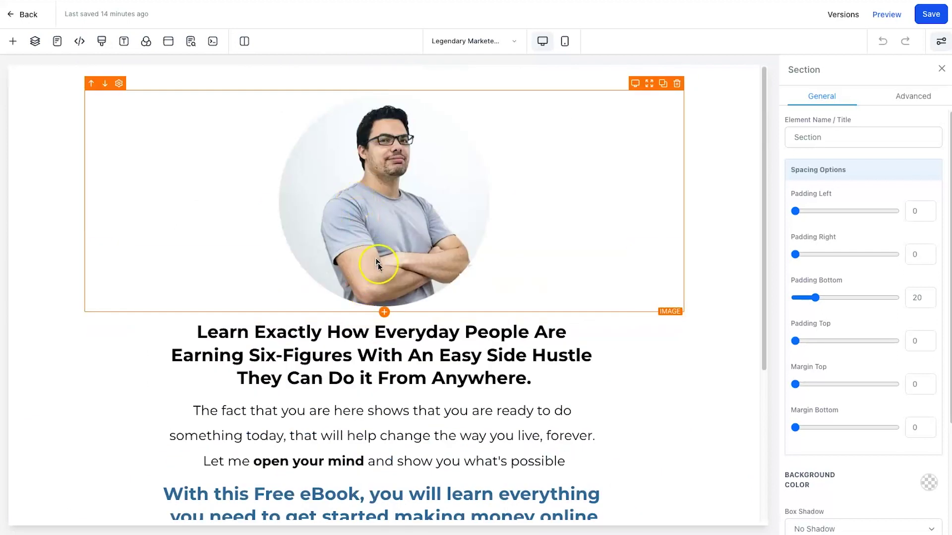
scroll(377, 265, down, 4)
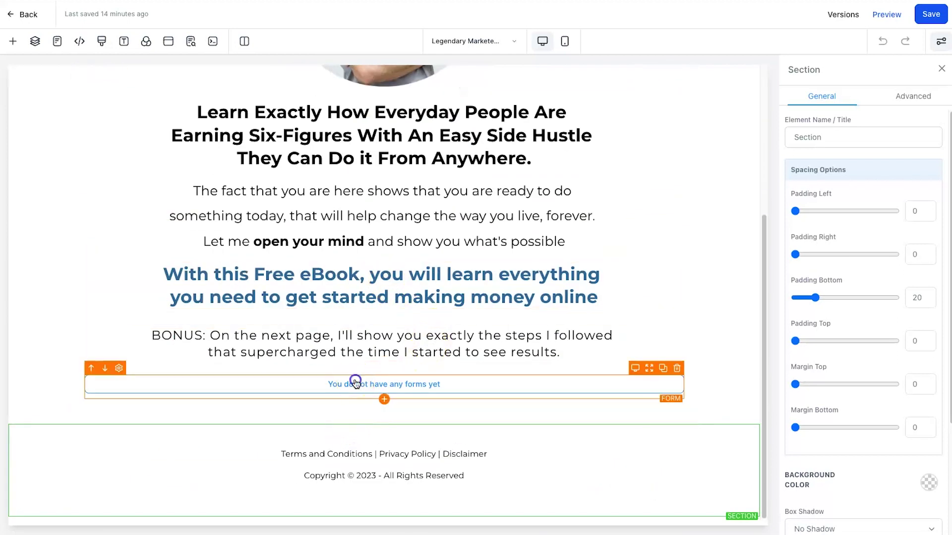
click(355, 383)
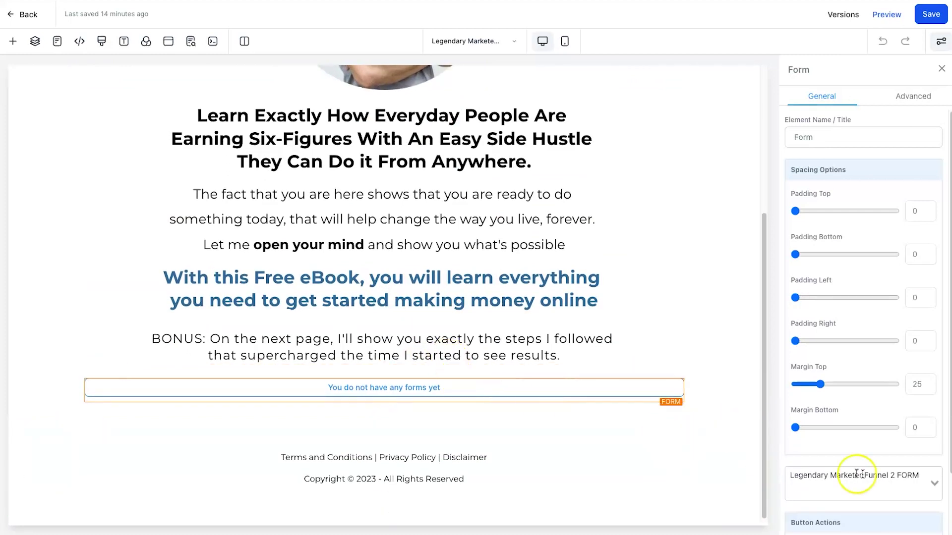
click(876, 481)
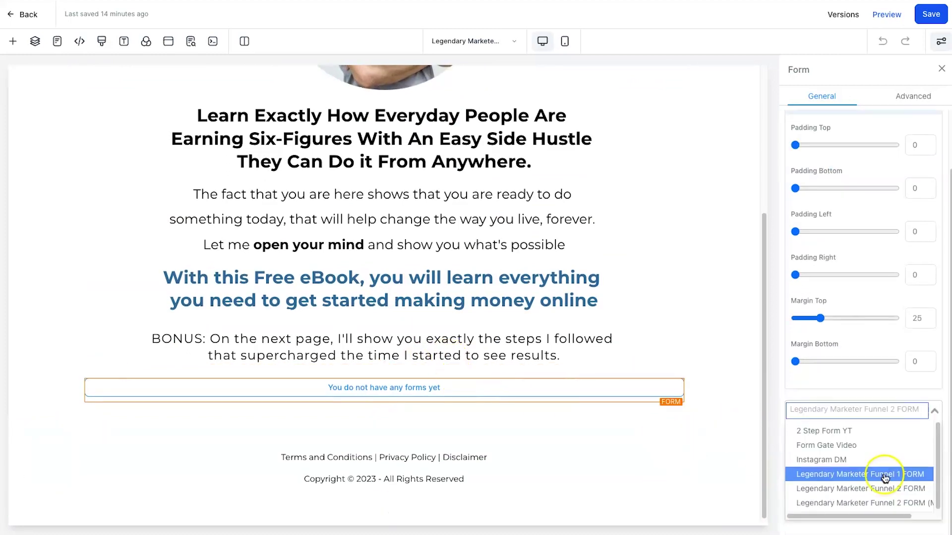
click(880, 488)
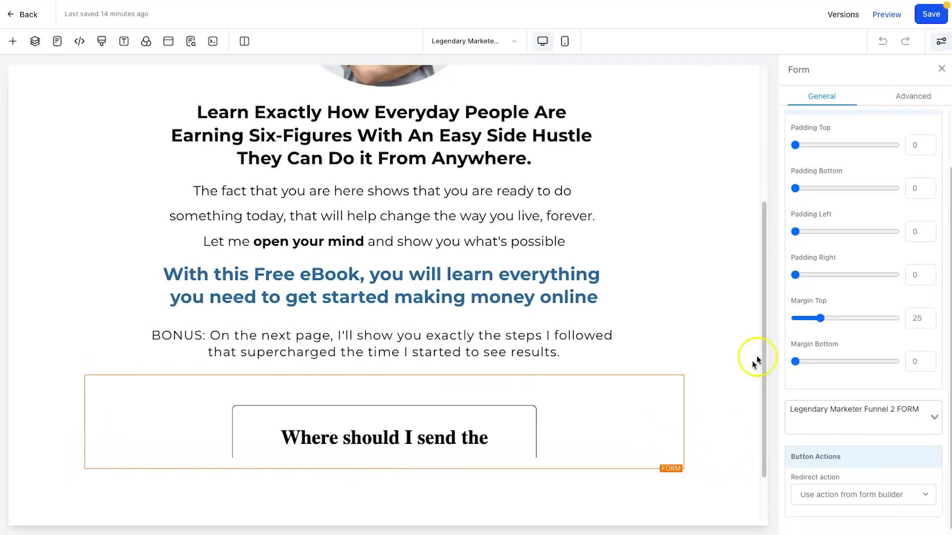
scroll(416, 297, down, 5)
scroll(907, 159, down, 1)
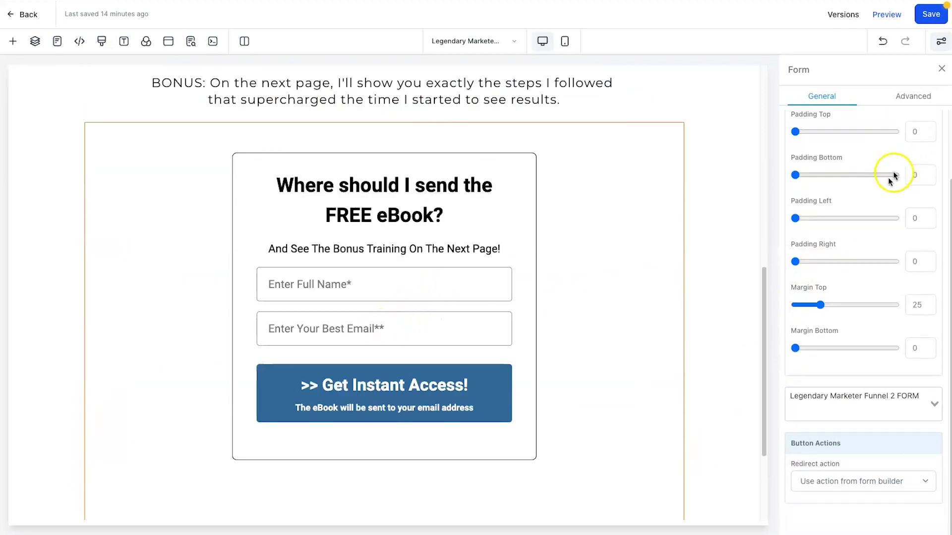
click(926, 15)
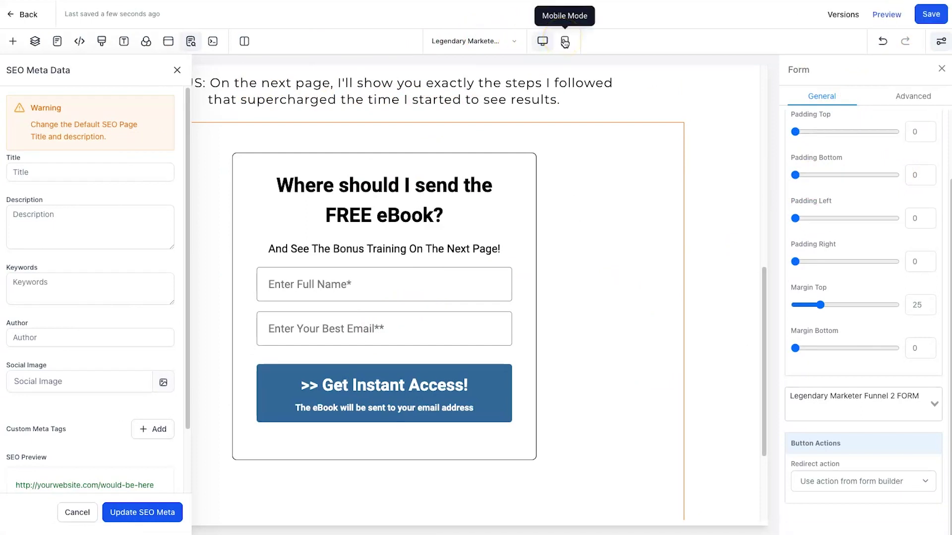
In mobile view, set the form to Legendary Marketer Funnel 2 FORM (Mobile) and save.
click(564, 42)
click(425, 415)
scroll(908, 438, down, 1)
click(881, 406)
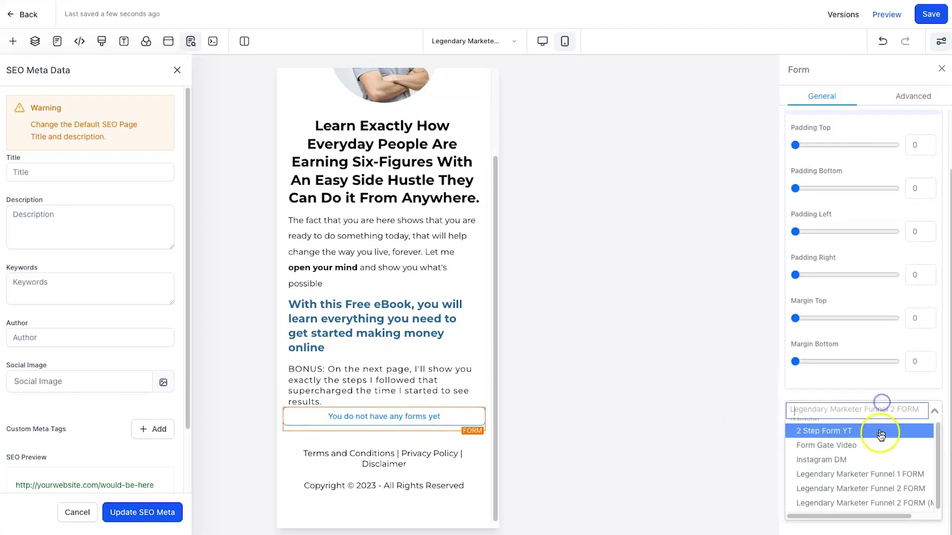
click(887, 503)
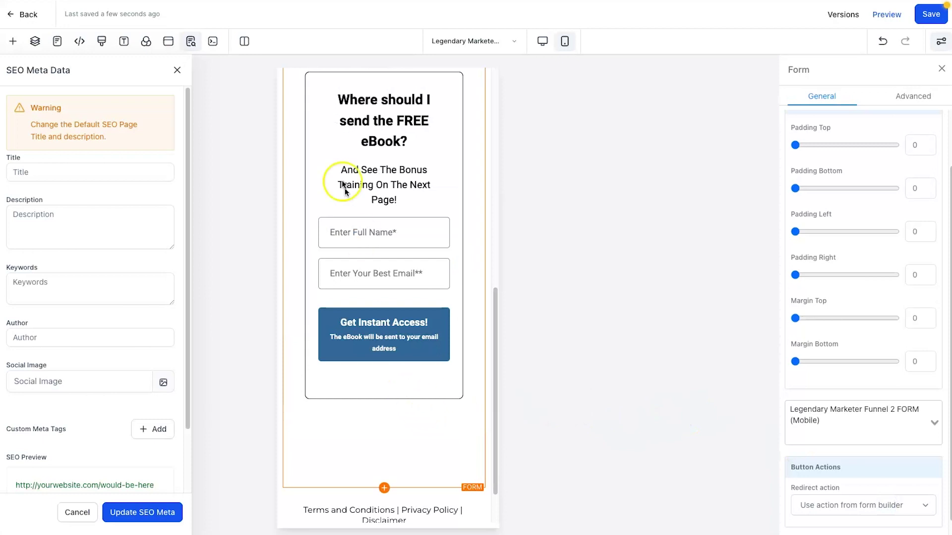
scroll(435, 132, up, 4)
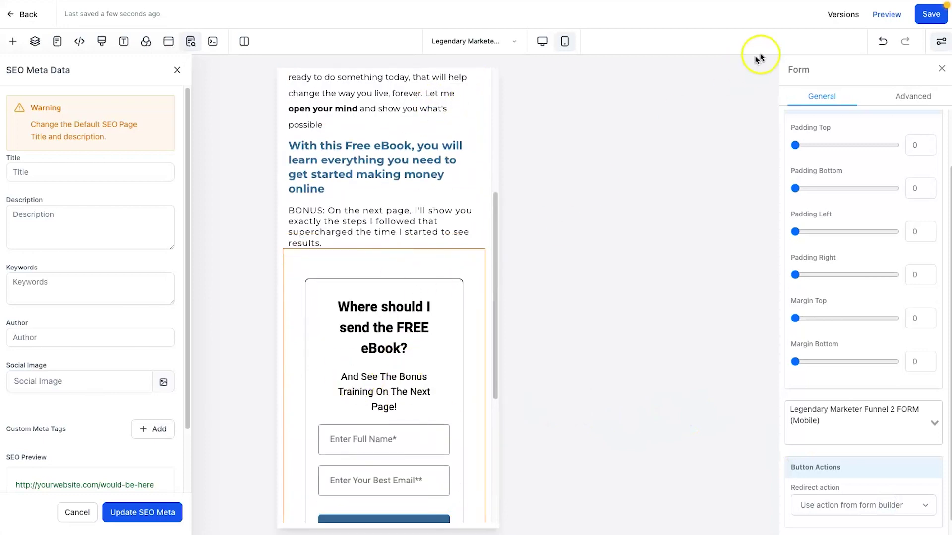
click(931, 14)
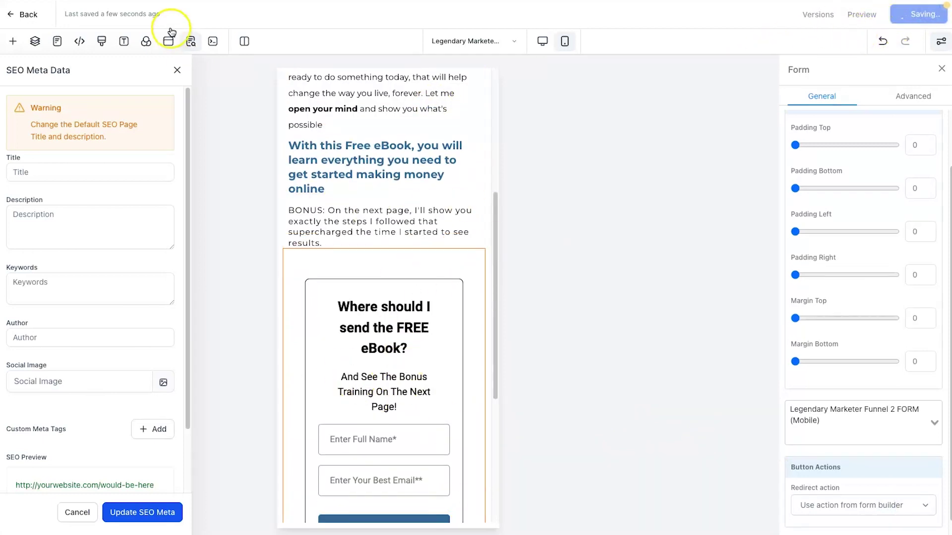
click(177, 70)
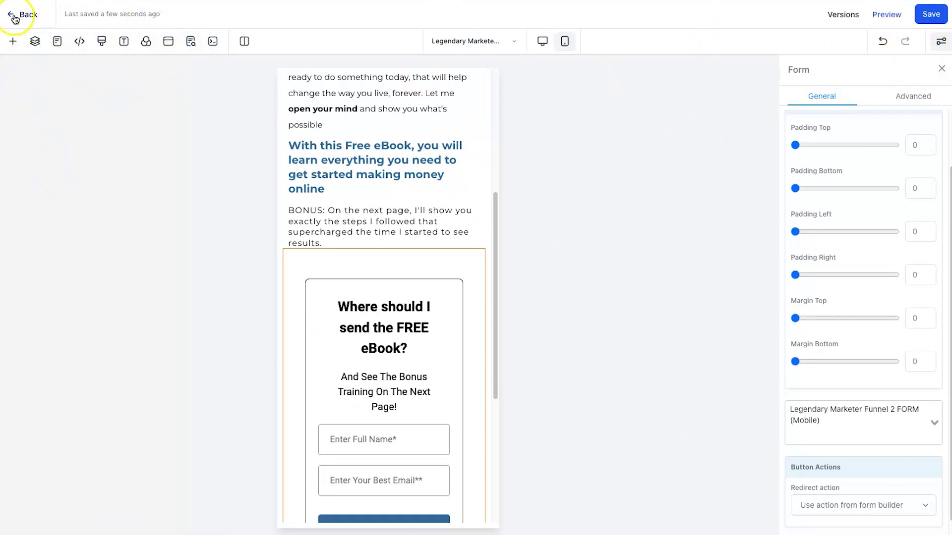
click(57, 41)
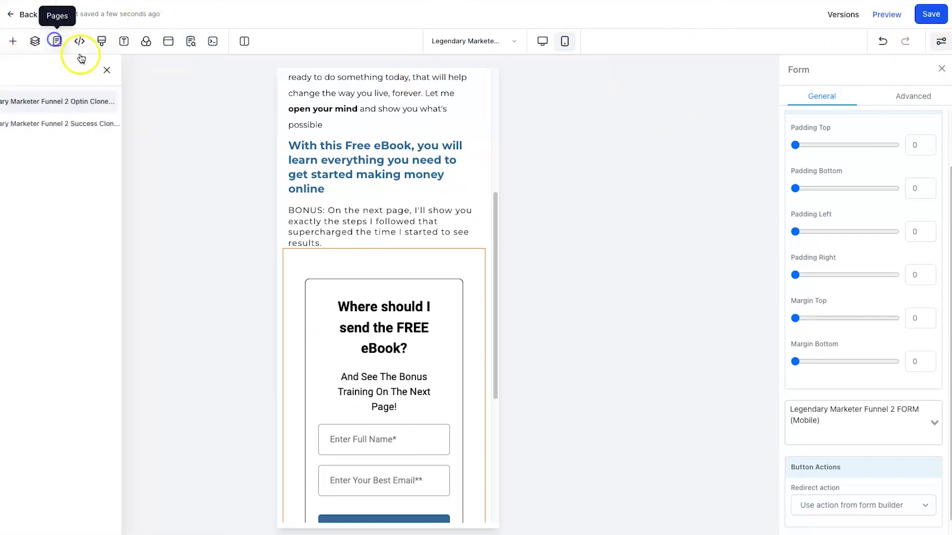
On the Success page, check the button below the video links to affiliate_link.
click(84, 124)
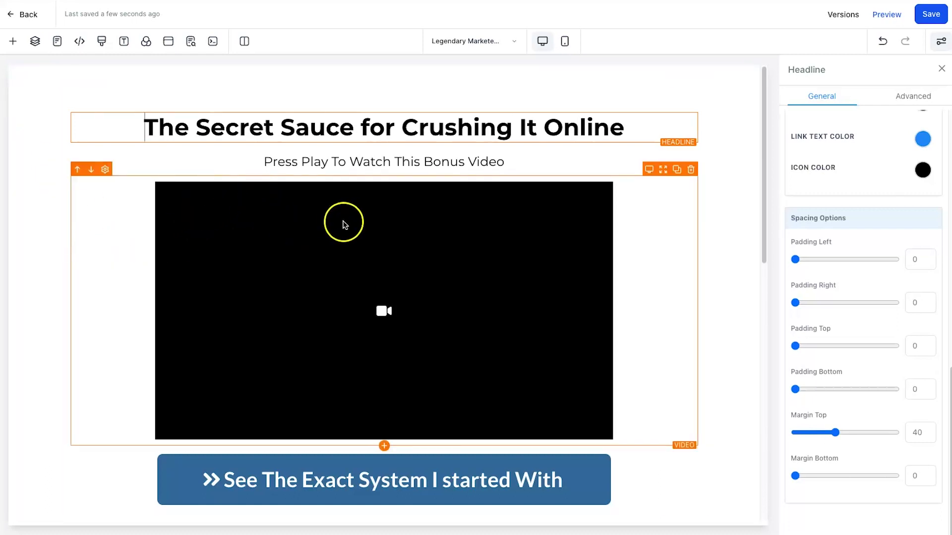
scroll(600, 318, down, 1)
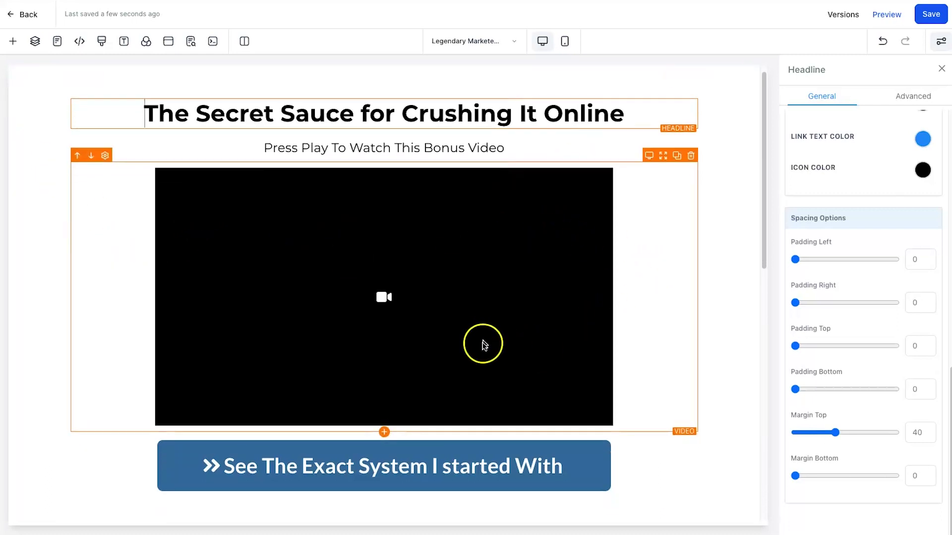
click(410, 456)
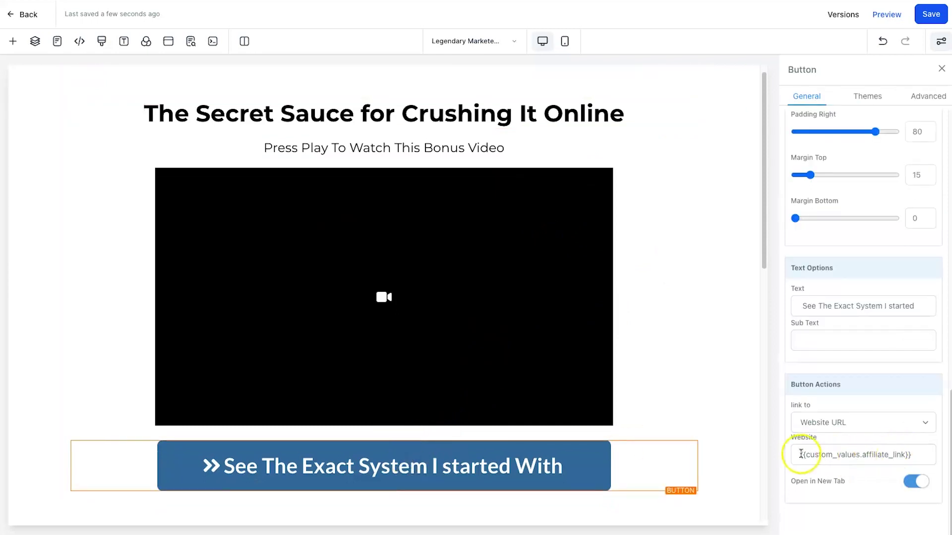
drag(801, 455, 948, 454)
click(888, 452)
Check the lower See The Exact System button also links to affiliate_link.
scroll(570, 410, down, 6)
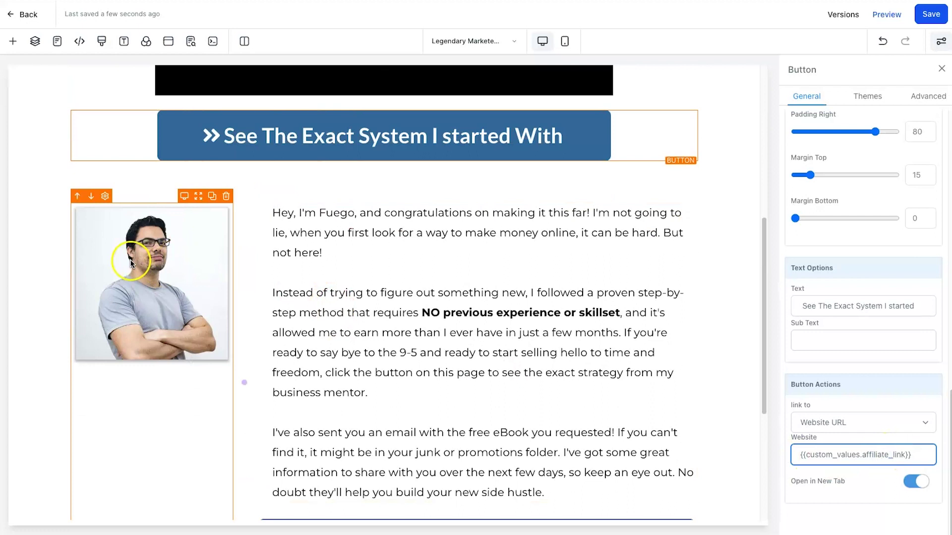
drag(318, 213, 352, 215)
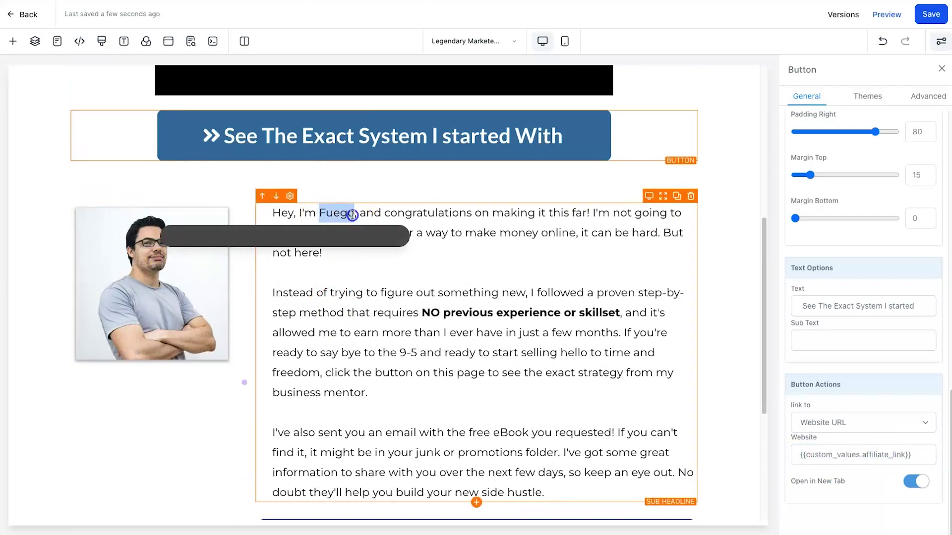
scroll(505, 287, down, 1)
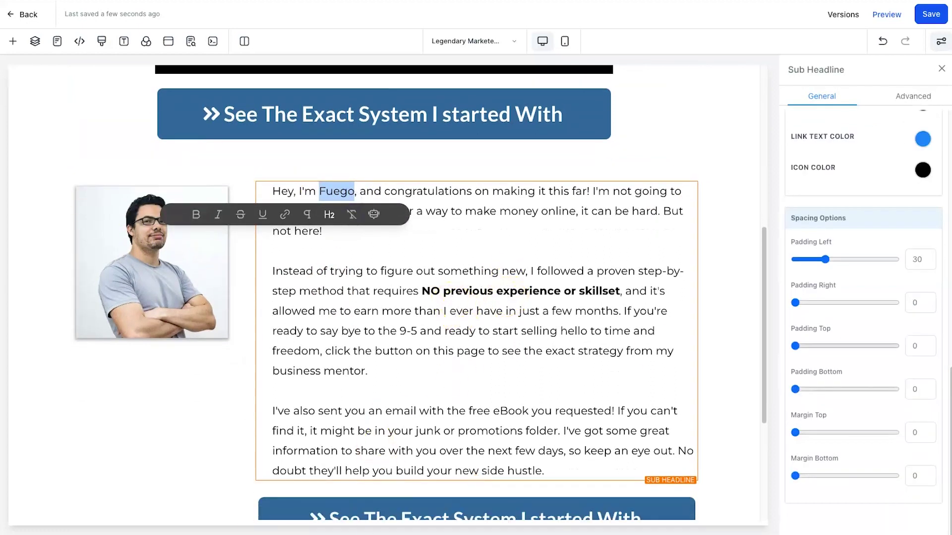
scroll(510, 486, down, 4)
click(461, 321)
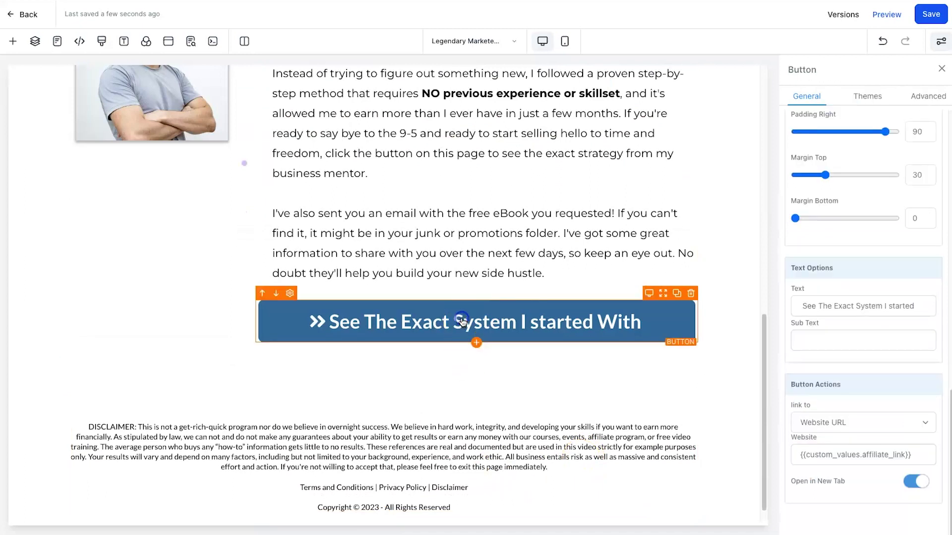
drag(796, 454, 949, 453)
click(889, 452)
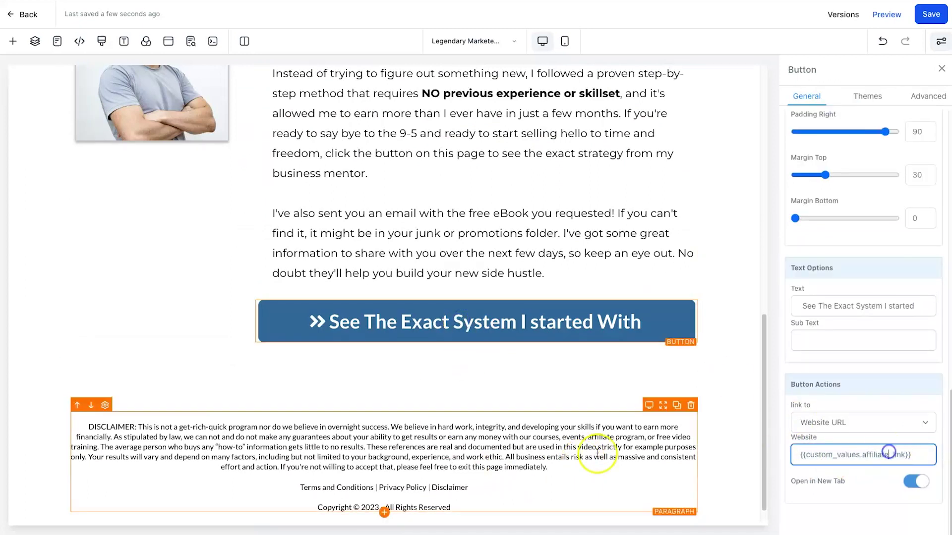
scroll(605, 376, up, 3)
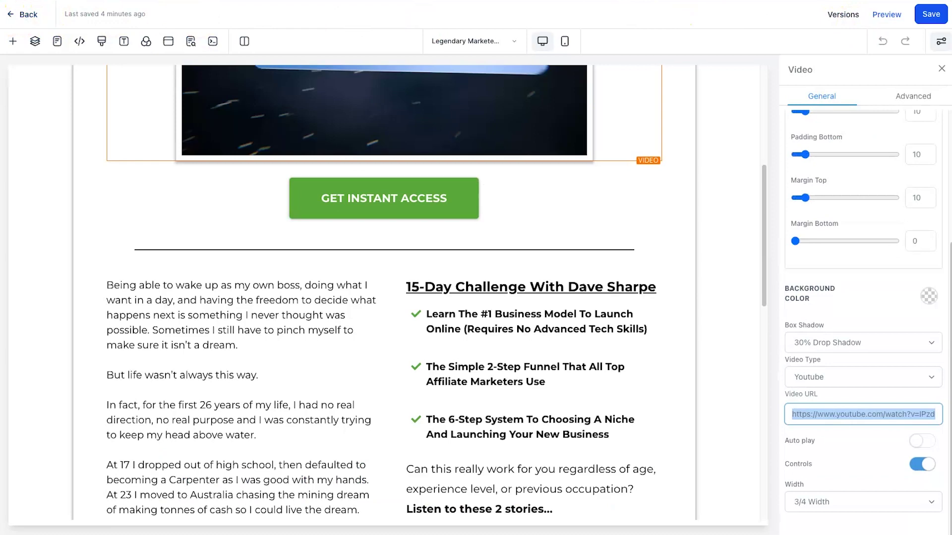
scroll(261, 206, up, 5)
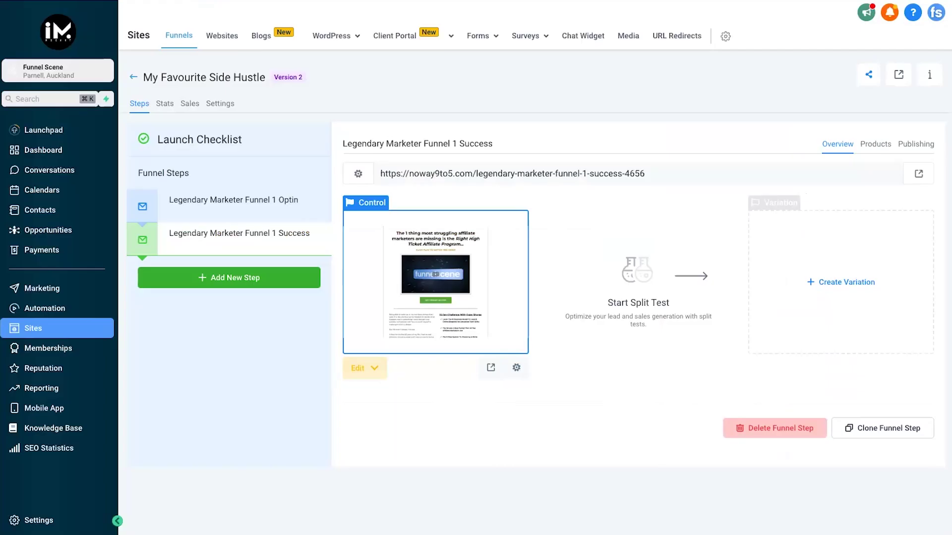
Open LM Funnel 1 Automation and inspect its trigger and Add Tag steps.
click(67, 309)
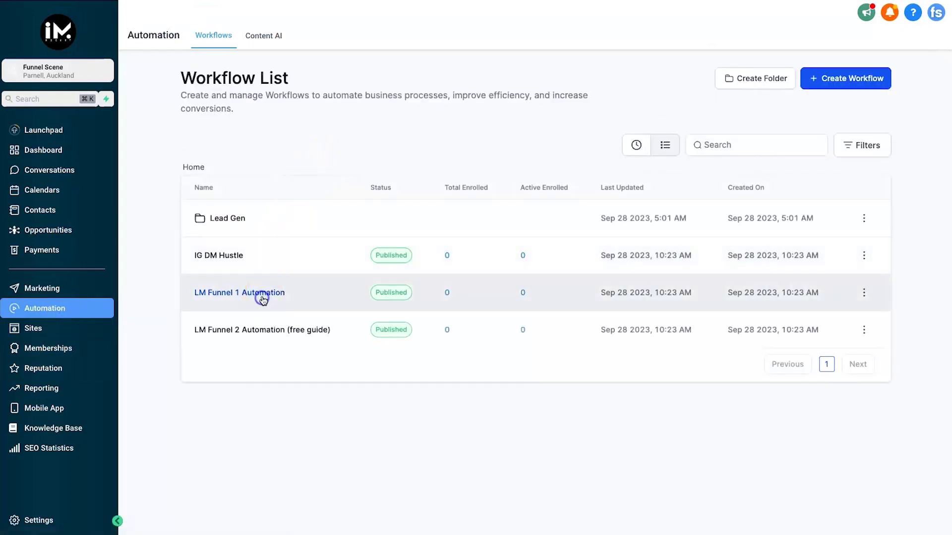
click(264, 294)
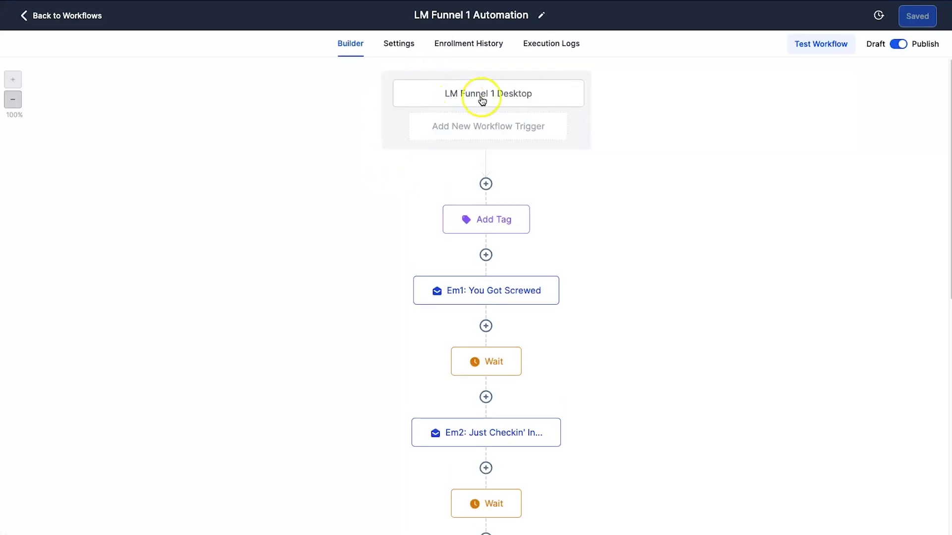
click(476, 94)
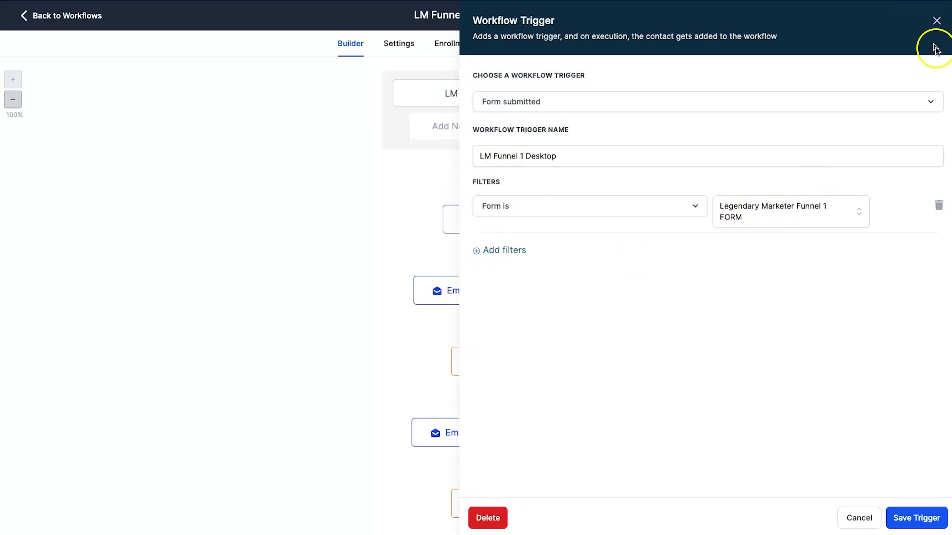
click(936, 21)
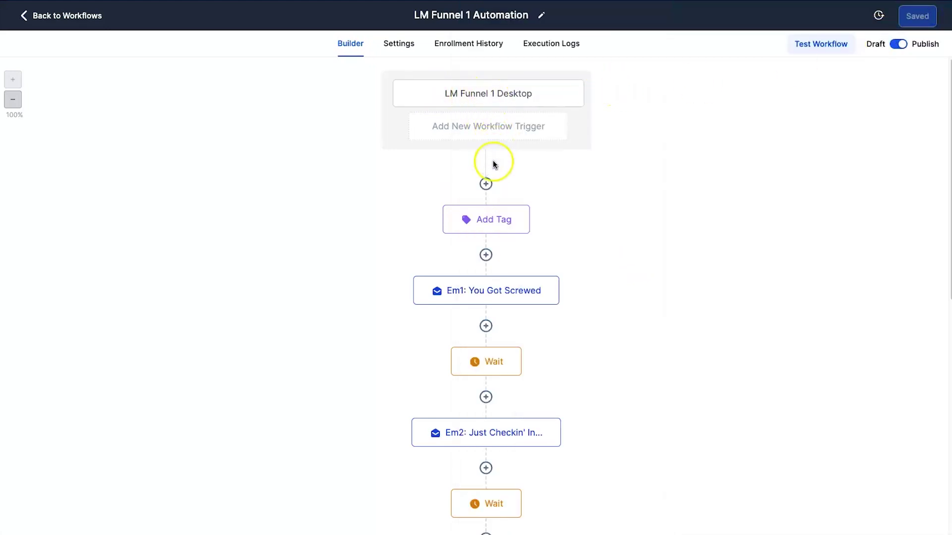
click(476, 212)
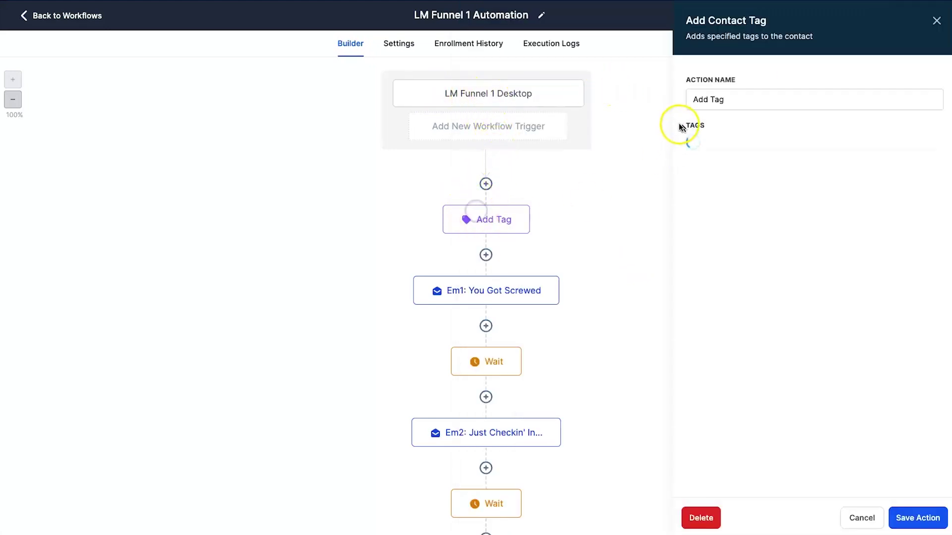
click(935, 21)
In the Em1: You Got Screwed email, check the sender name and email custom values and subject.
click(516, 292)
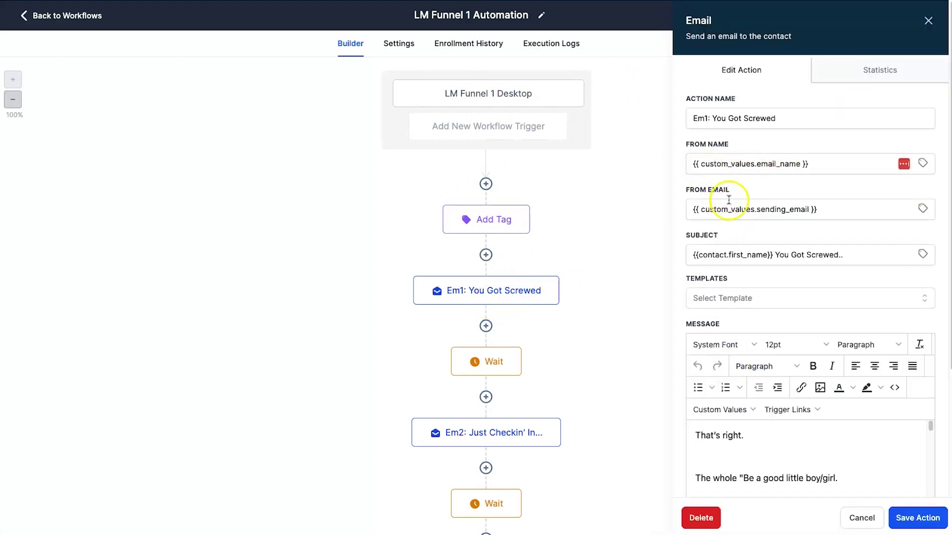
click(697, 151)
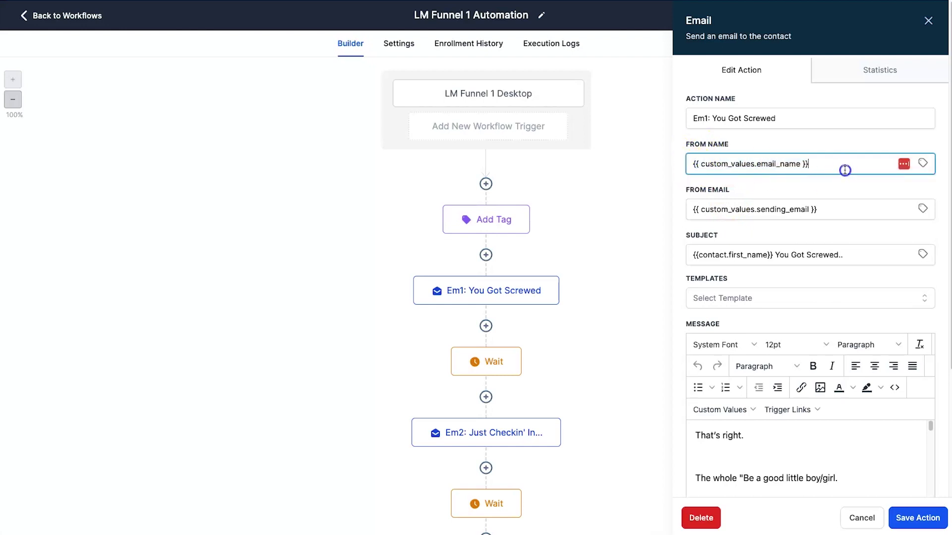
click(754, 162)
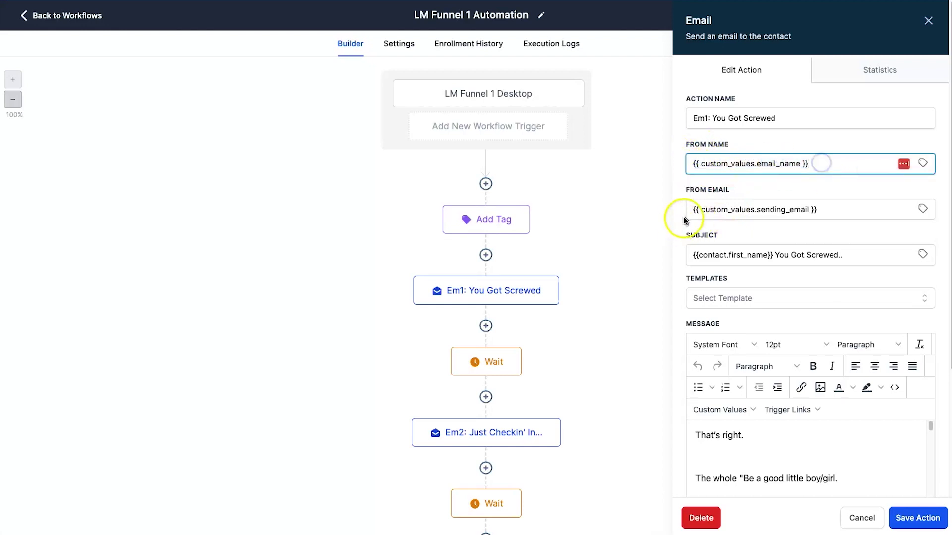
click(842, 208)
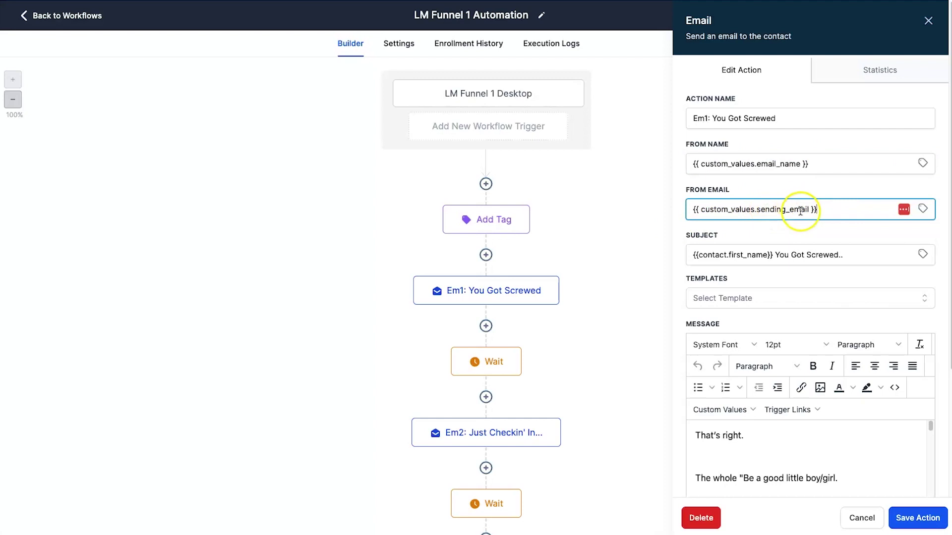
scroll(786, 230, down, 1)
drag(697, 221, 768, 216)
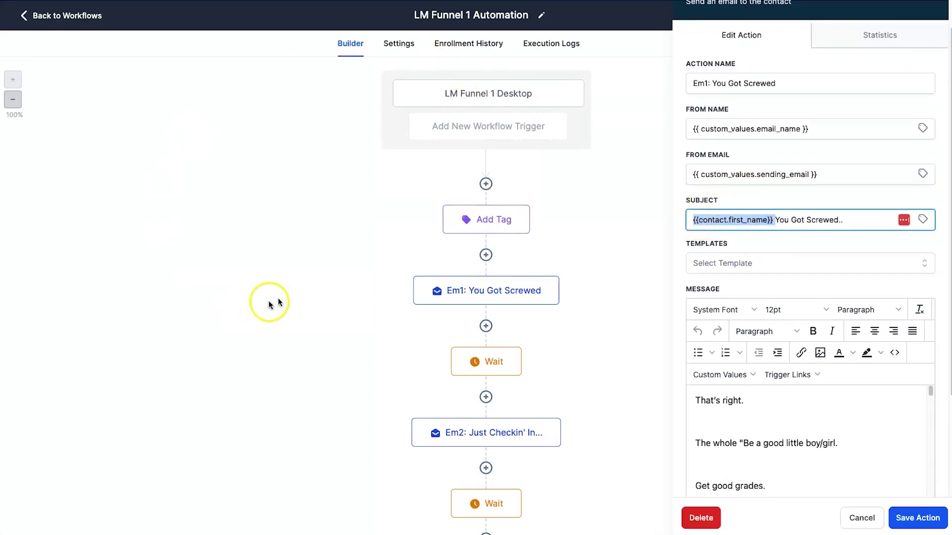
drag(773, 219, 827, 218)
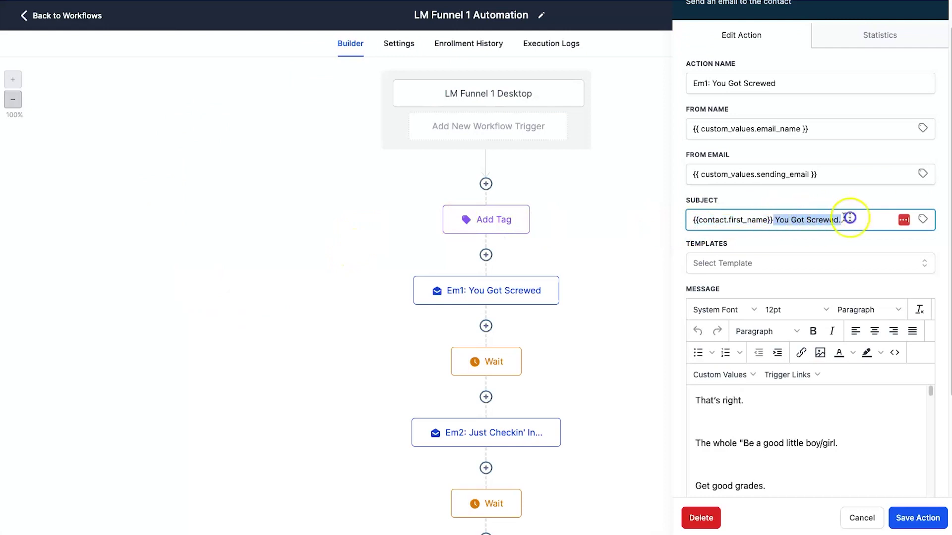
Confirm Em1's call-to-action link points to the affiliate_link custom value.
scroll(743, 406, down, 10)
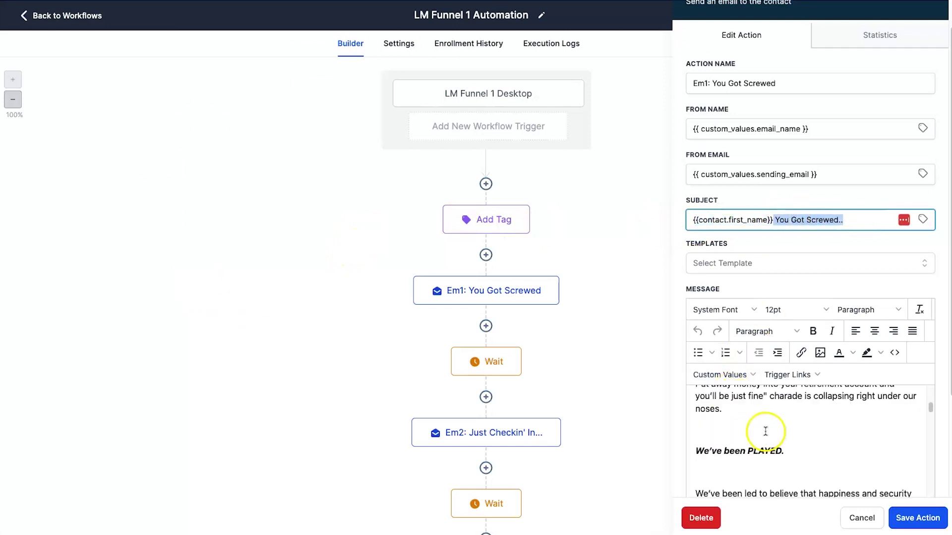
scroll(754, 419, down, 5)
scroll(845, 119, down, 3)
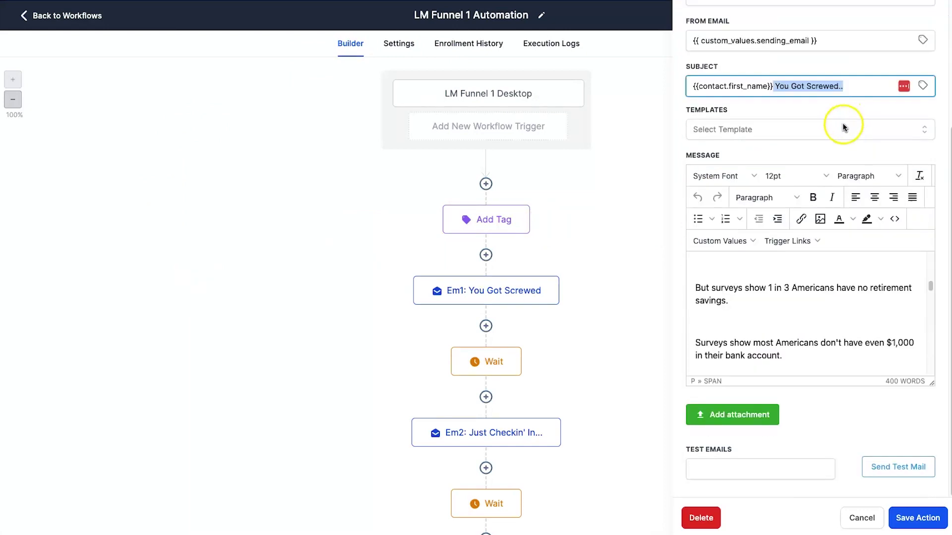
scroll(780, 275, down, 10)
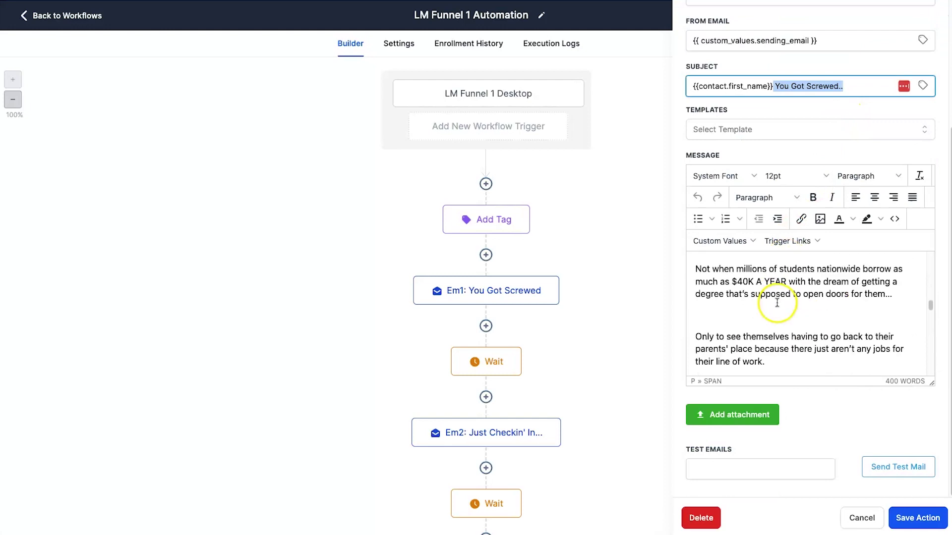
scroll(776, 302, down, 10)
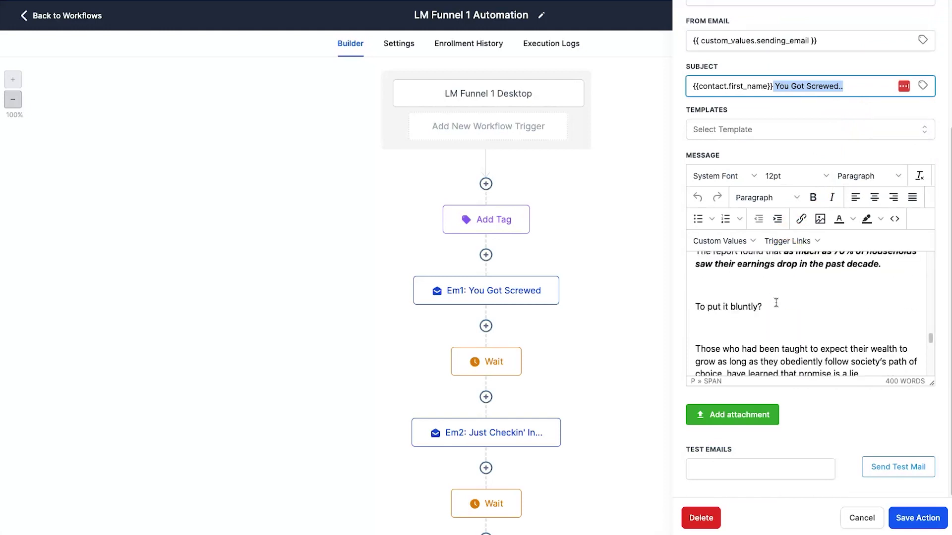
scroll(776, 302, down, 10)
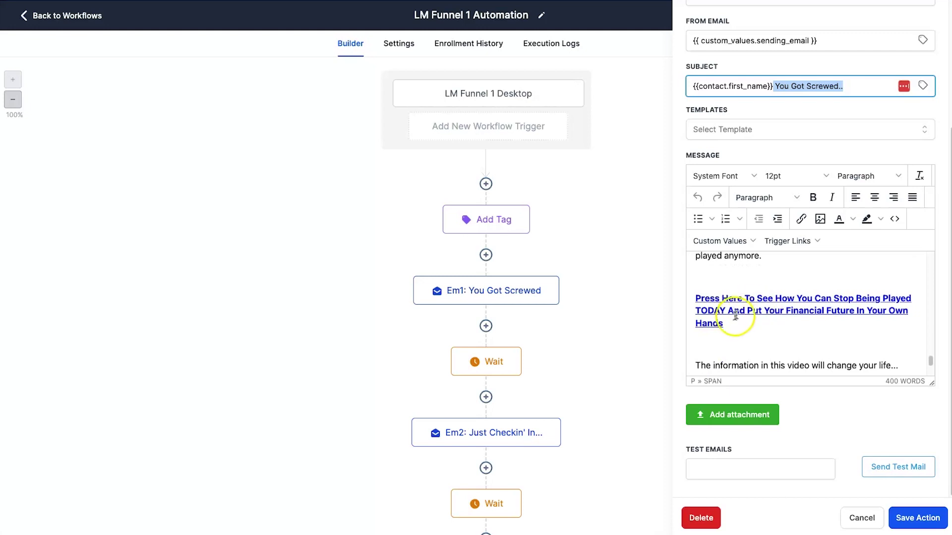
triple_click(699, 313)
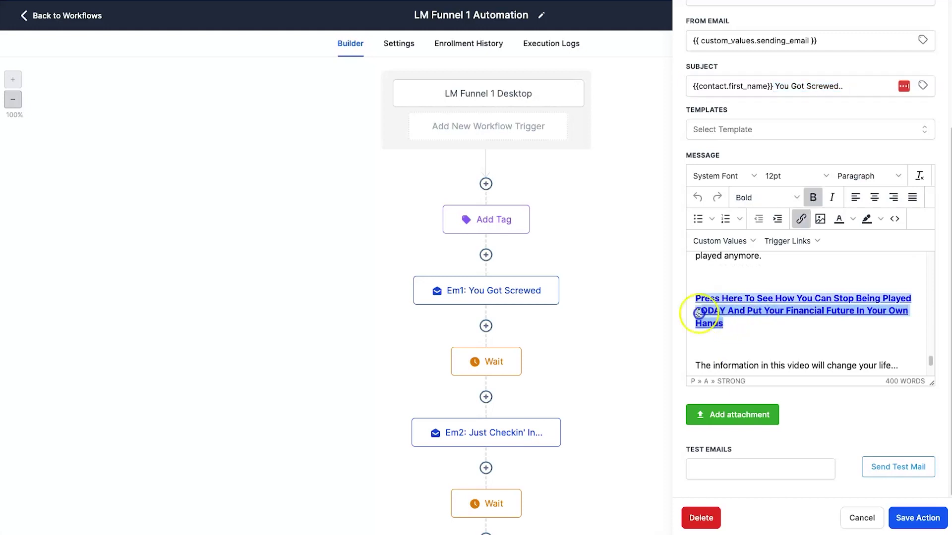
click(794, 224)
click(442, 223)
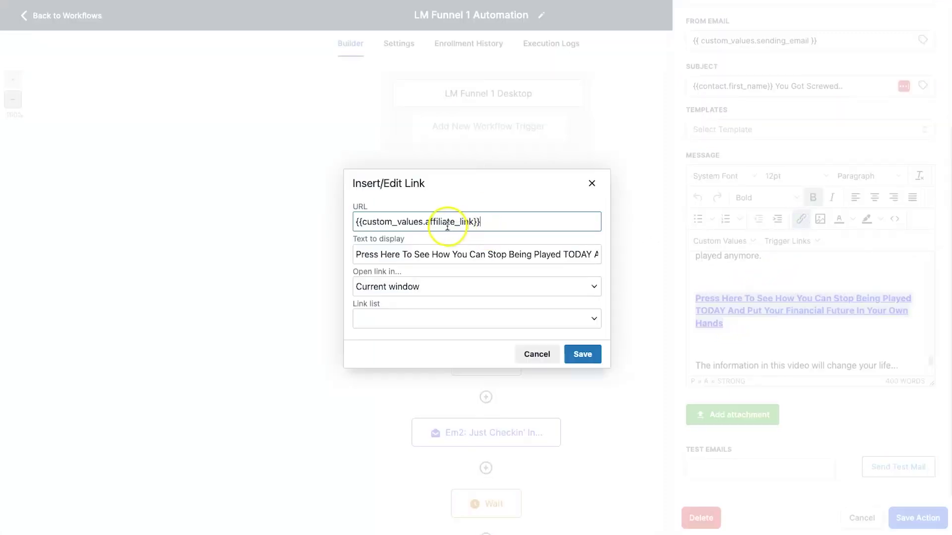
click(590, 183)
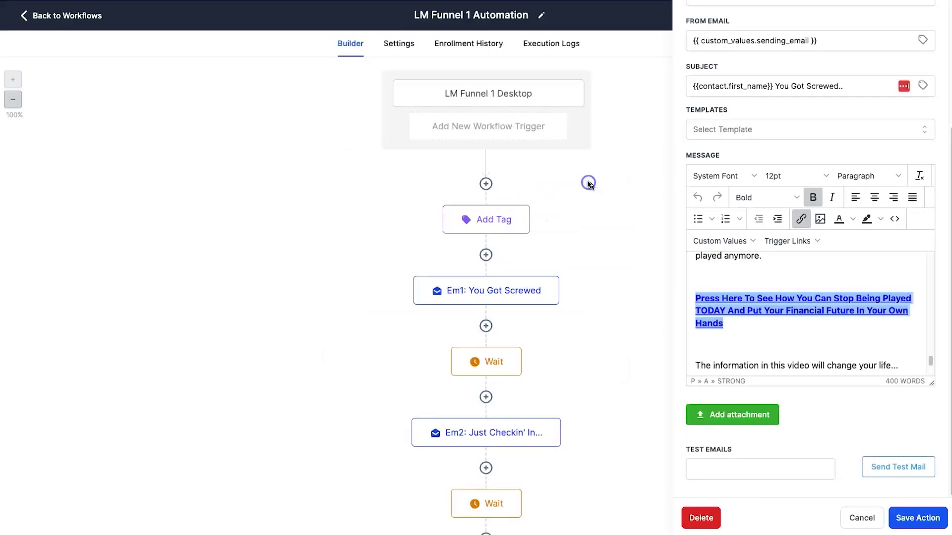
click(758, 324)
Check Em1's email_name signature line and close the email without saving.
scroll(757, 330, down, 5)
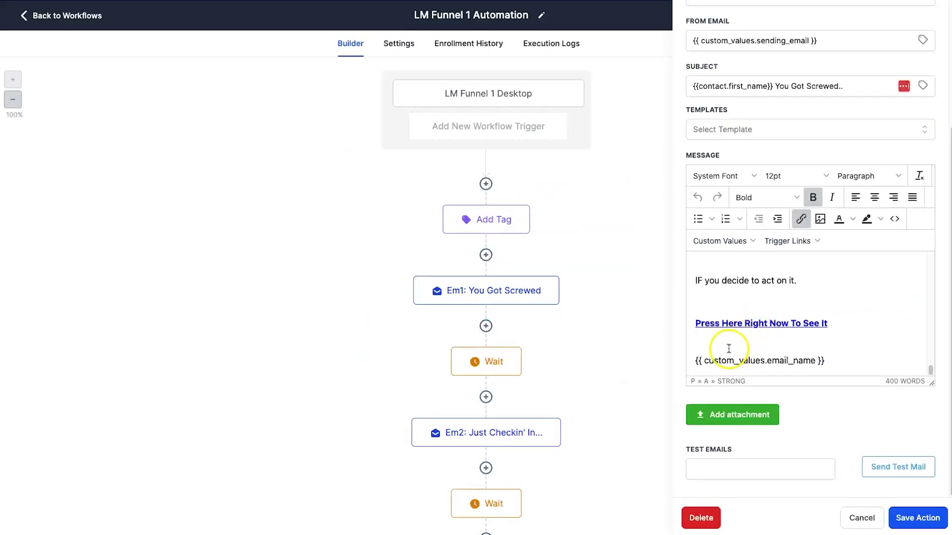
click(691, 358)
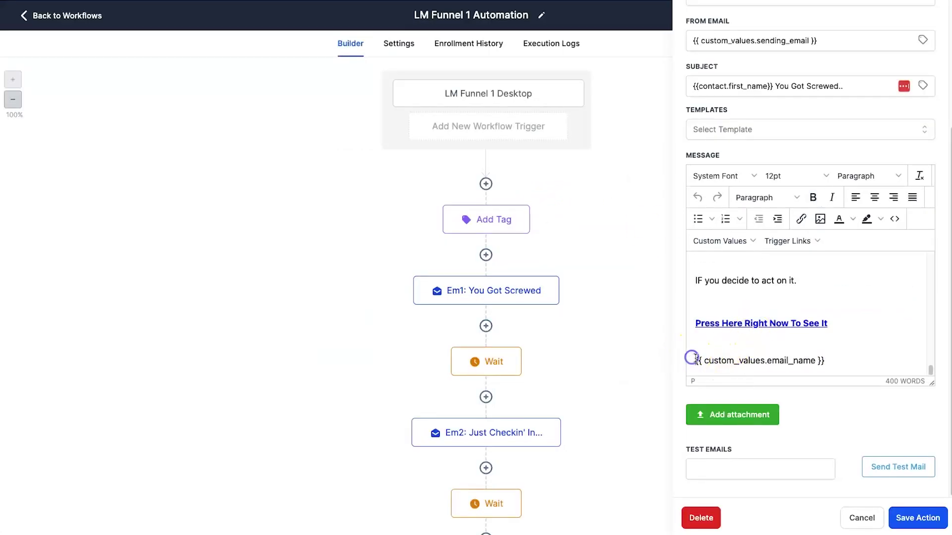
shift+click(831, 362)
click(797, 353)
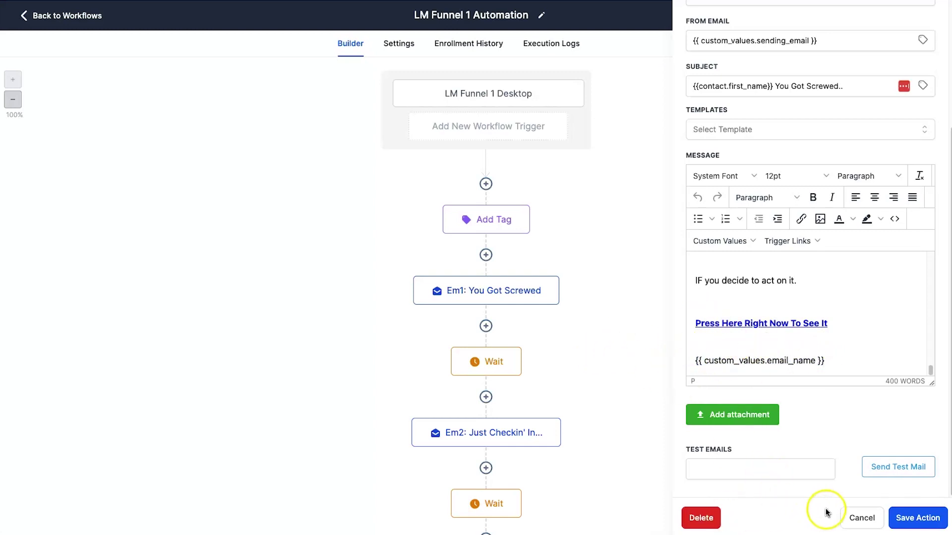
click(845, 517)
Review the Em2 email, close it unsaved, and return to the workflow list.
scroll(626, 381, down, 4)
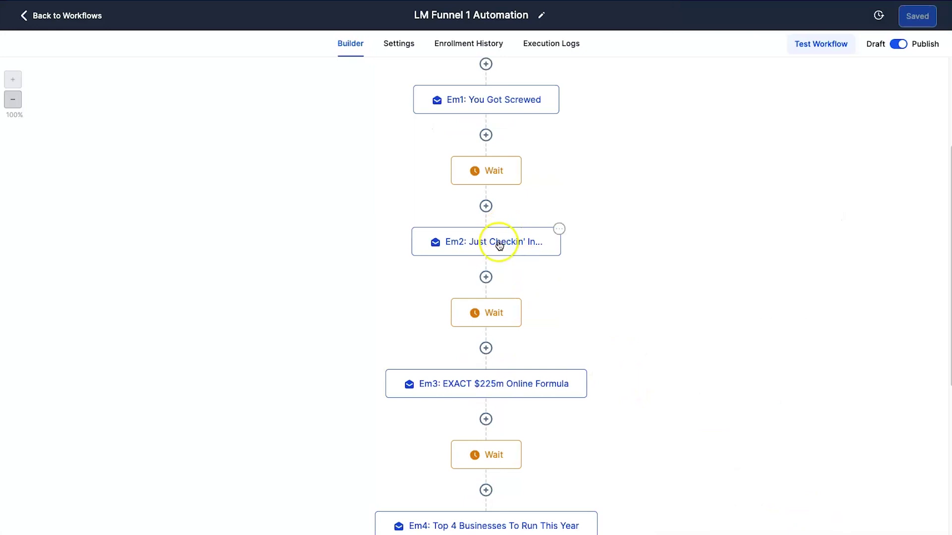
click(519, 246)
scroll(711, 435, down, 5)
click(861, 518)
scroll(656, 387, down, 4)
scroll(496, 357, down, 5)
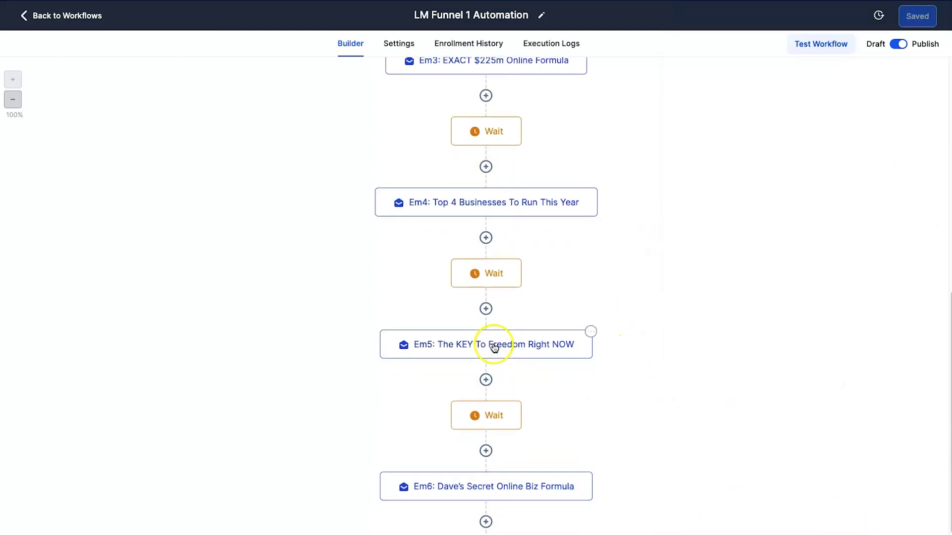
scroll(509, 340, up, 12)
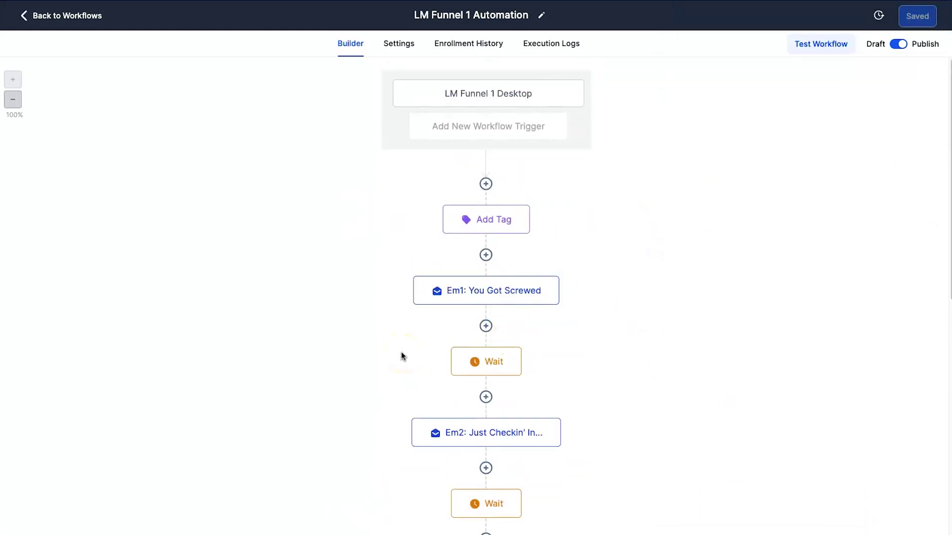
scroll(480, 414, down, 8)
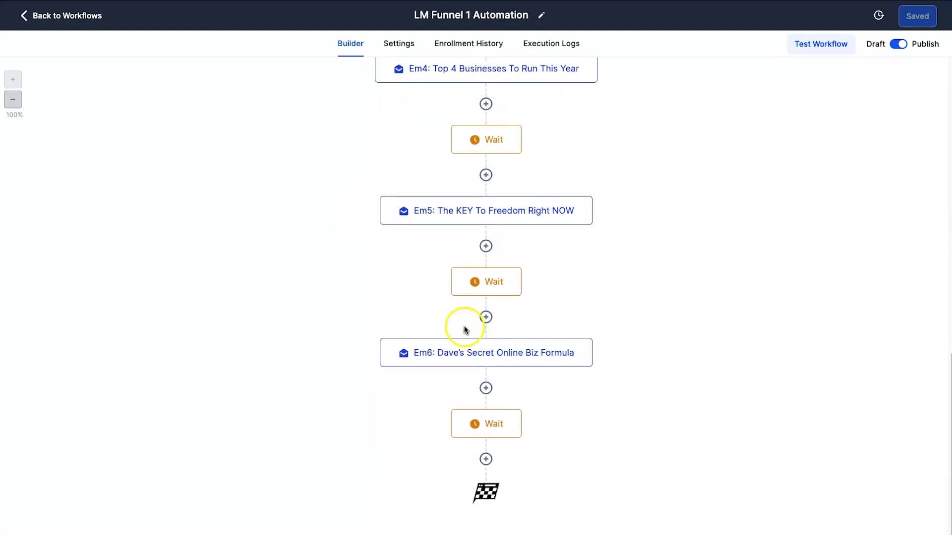
scroll(466, 329, up, 8)
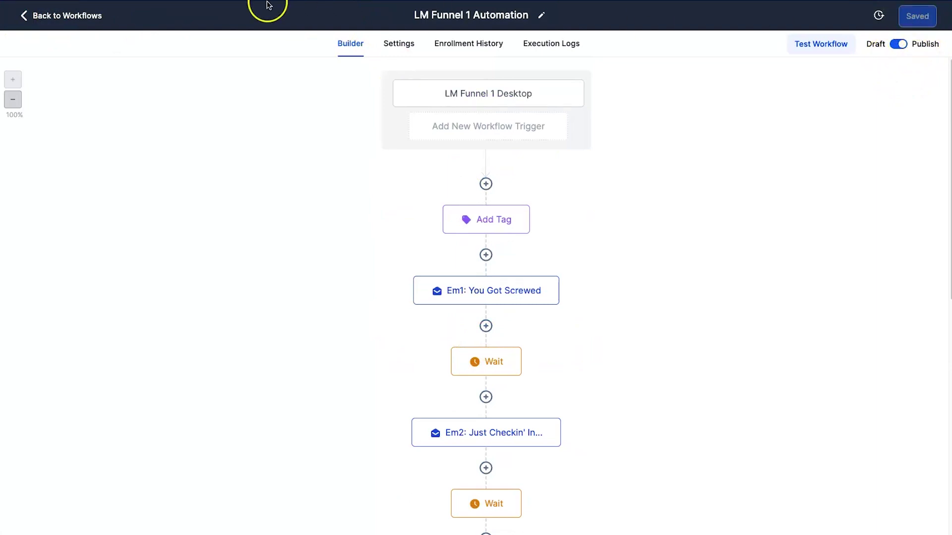
click(89, 7)
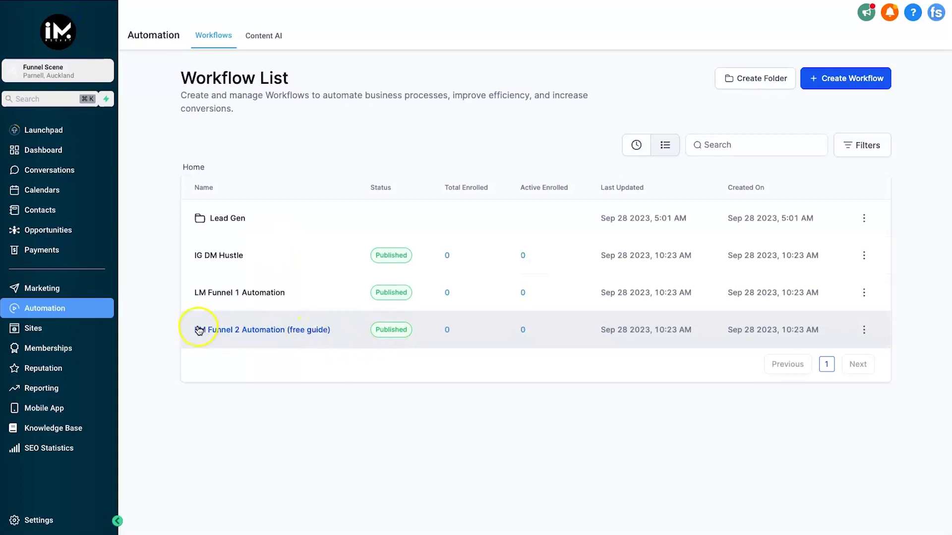
Open LM Funnel 2 Automation (free guide) and view the Here's Your FREE Guide! email.
click(216, 330)
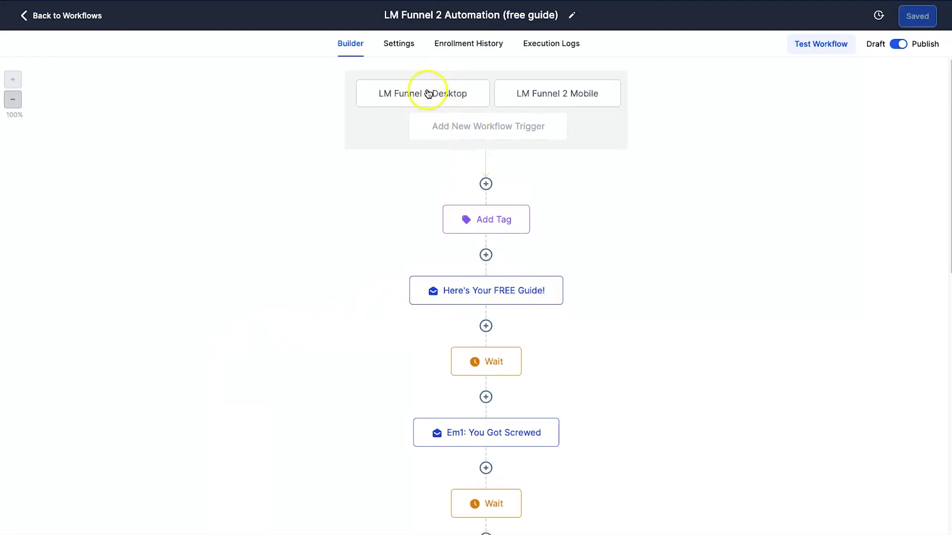
click(486, 291)
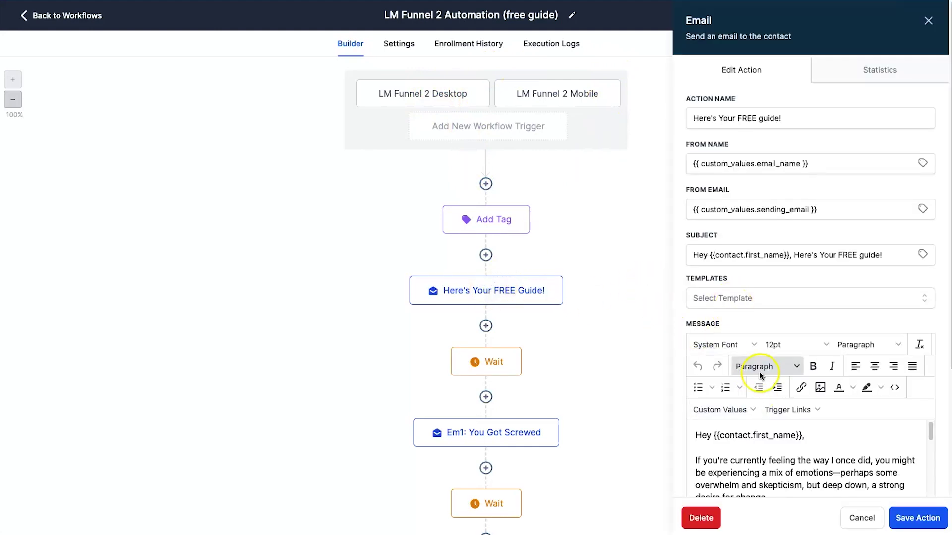
scroll(794, 481, down, 5)
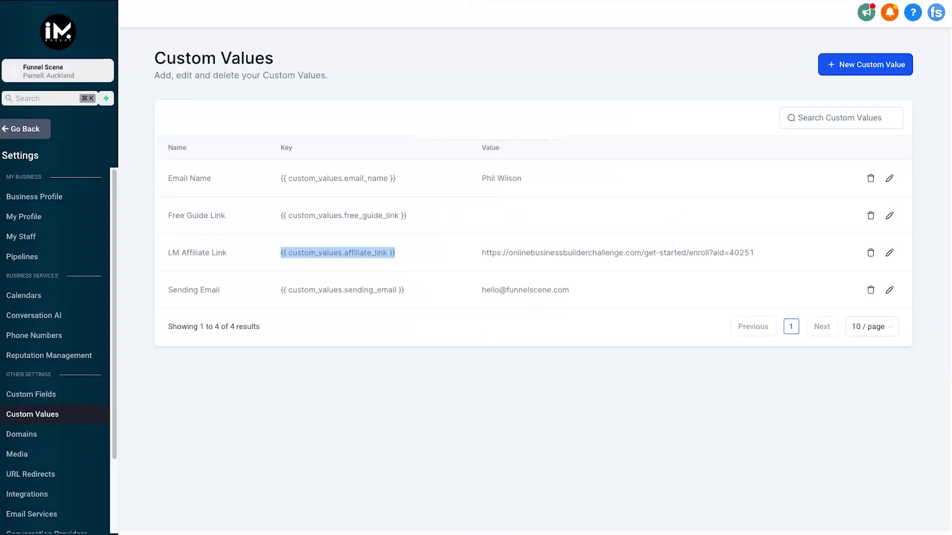
Open the Free Guide Link custom value editor, confirm it's empty, close it, and go back.
click(532, 220)
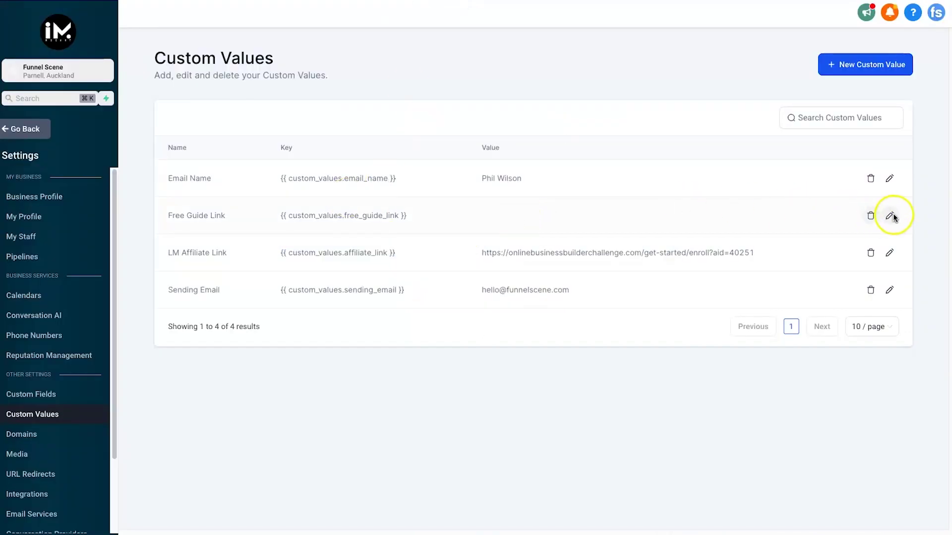
click(890, 215)
click(468, 311)
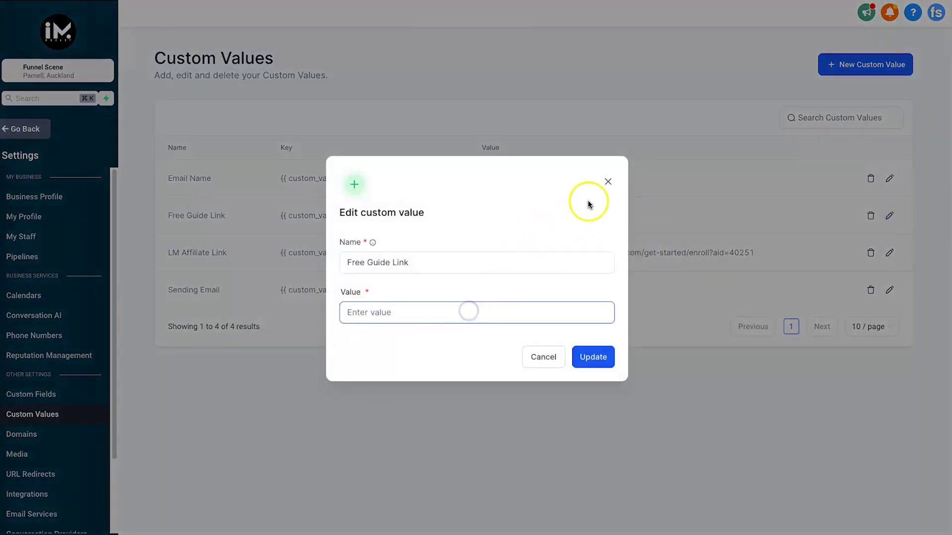
click(609, 183)
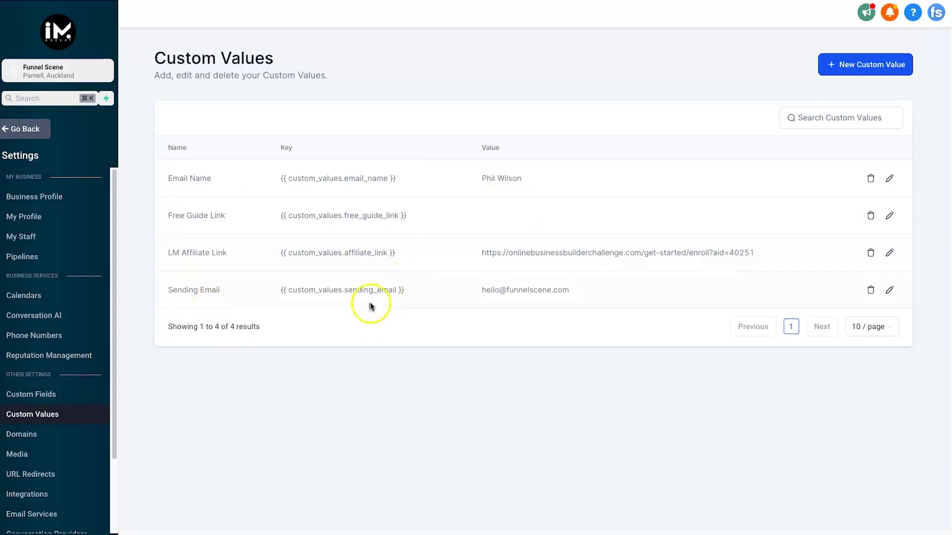
click(28, 126)
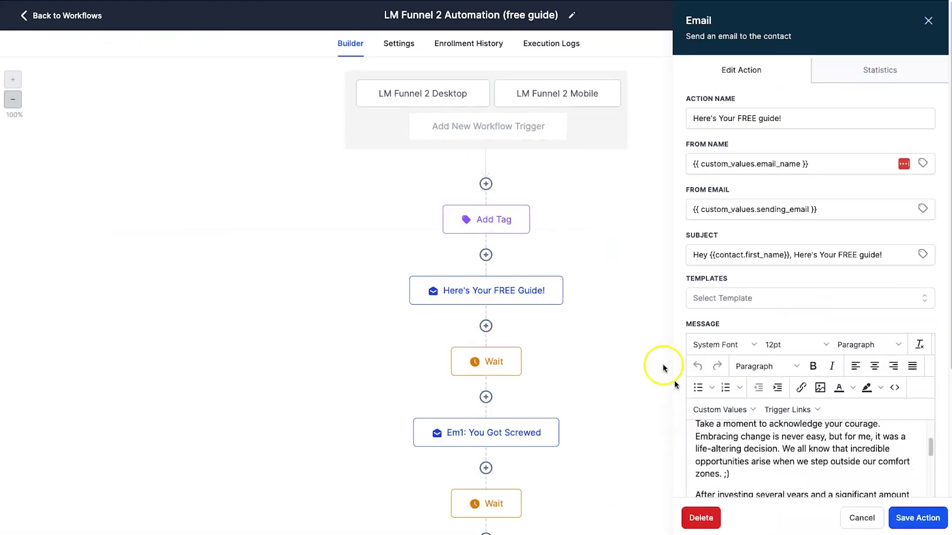
Scroll through the Free Guide email body to find the FREE guide paragraph.
scroll(780, 441, down, 3)
scroll(776, 453, down, 3)
scroll(833, 480, down, 3)
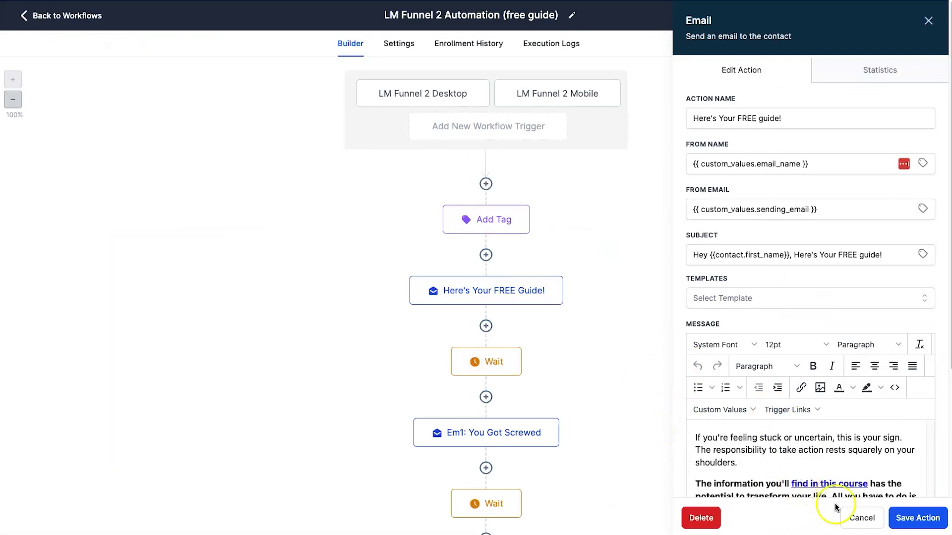
scroll(843, 490, down, 5)
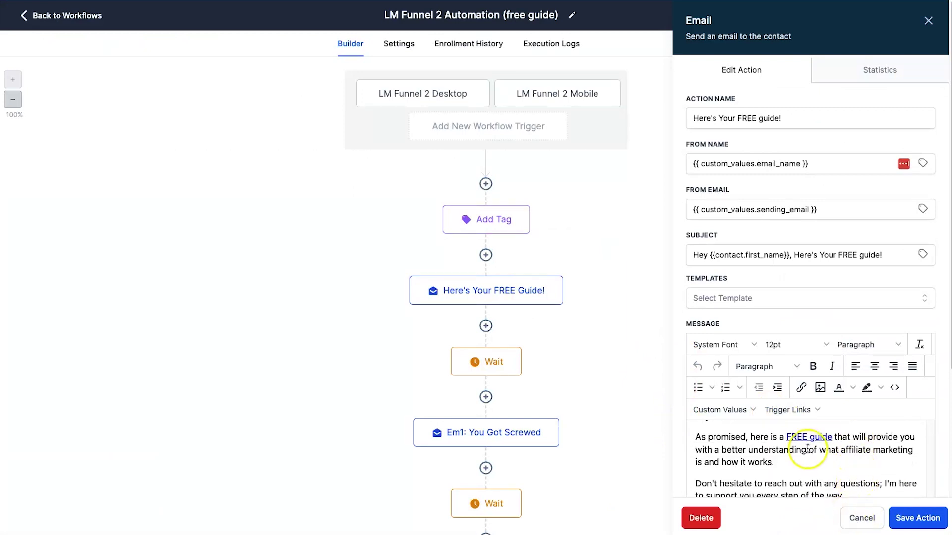
scroll(803, 448, down, 3)
scroll(806, 357, up, 15)
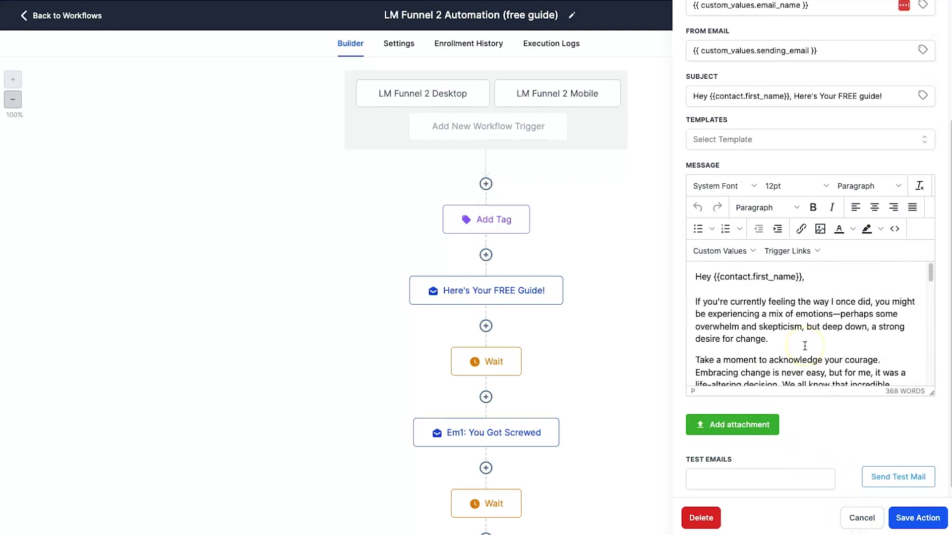
scroll(804, 345, down, 10)
click(809, 364)
drag(792, 374, 835, 374)
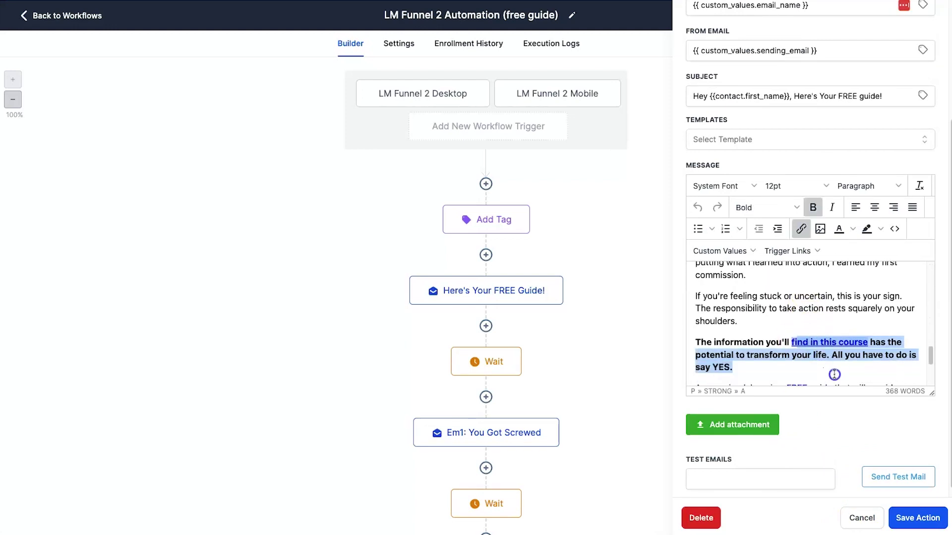
click(825, 346)
Confirm the FREE guide link uses {{custom_values.free_guide_link}}, then return to the Workflow List.
scroll(808, 347, down, 1)
click(791, 369)
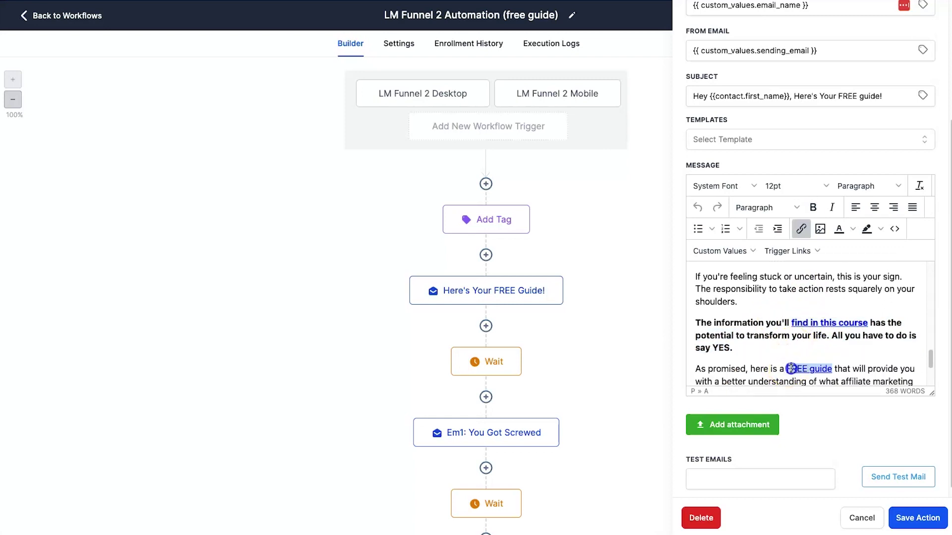
click(808, 224)
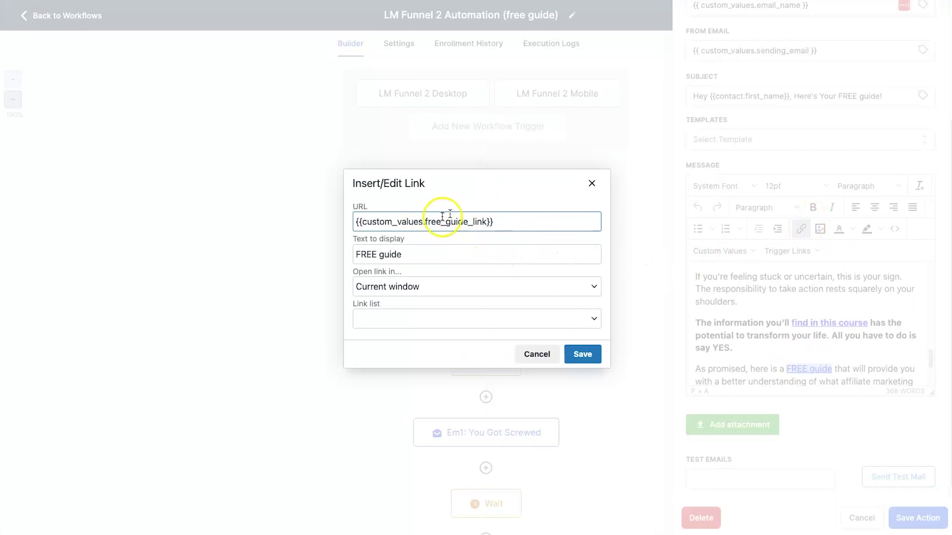
click(591, 183)
click(856, 516)
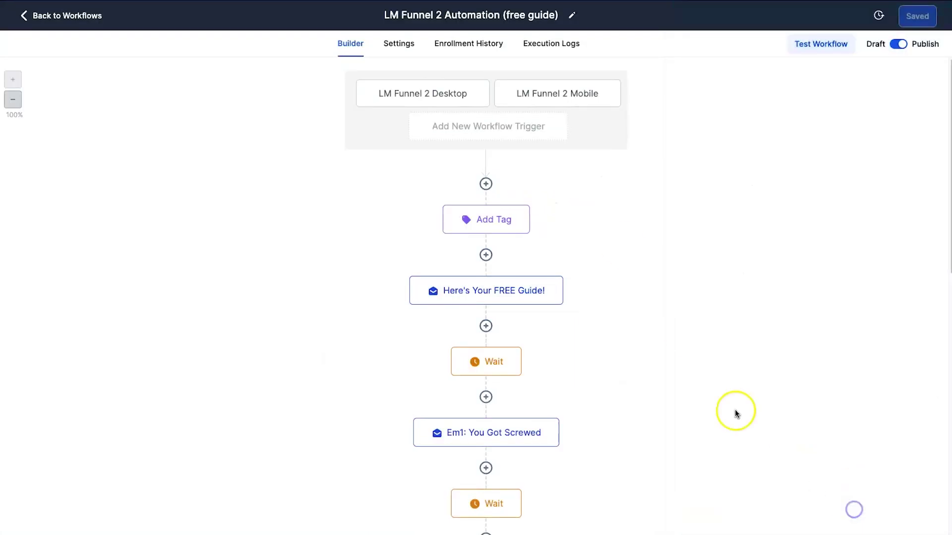
click(64, 19)
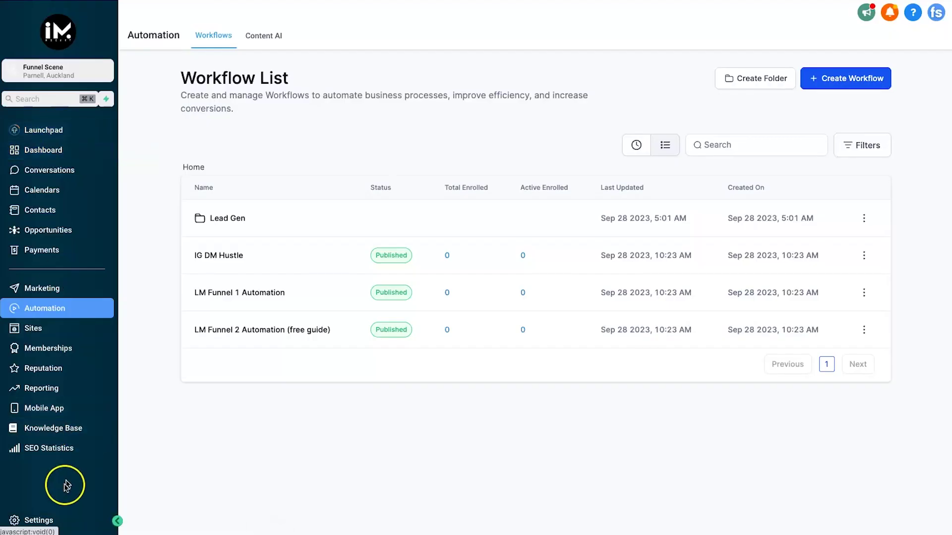
click(60, 520)
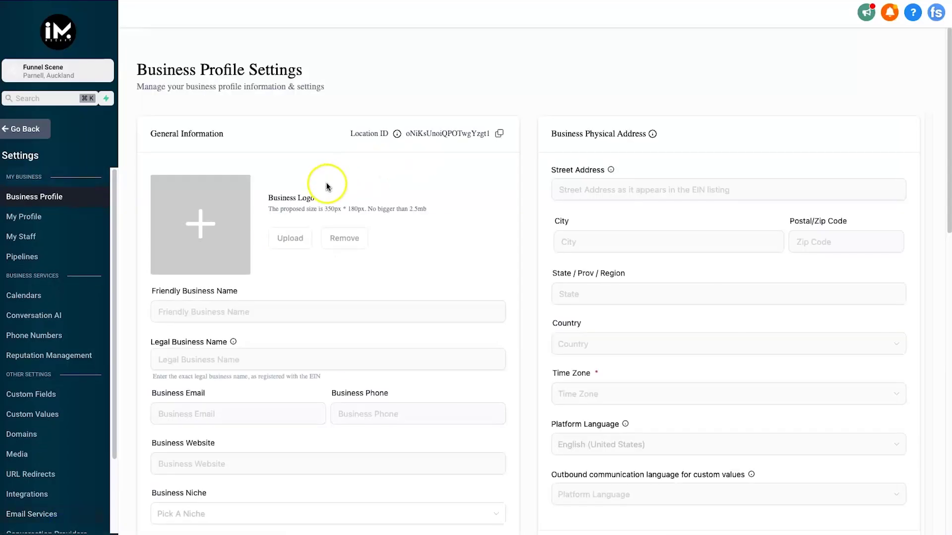
click(37, 503)
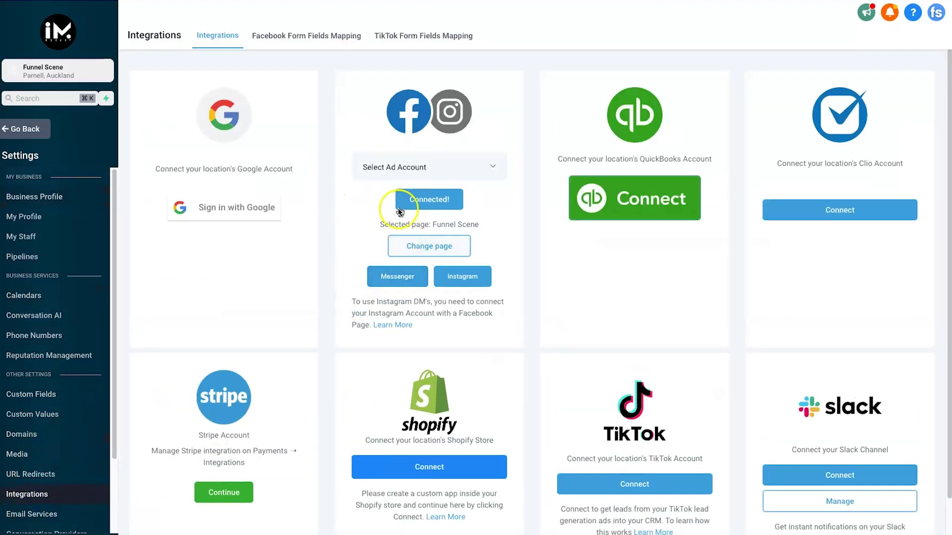
drag(479, 224, 413, 203)
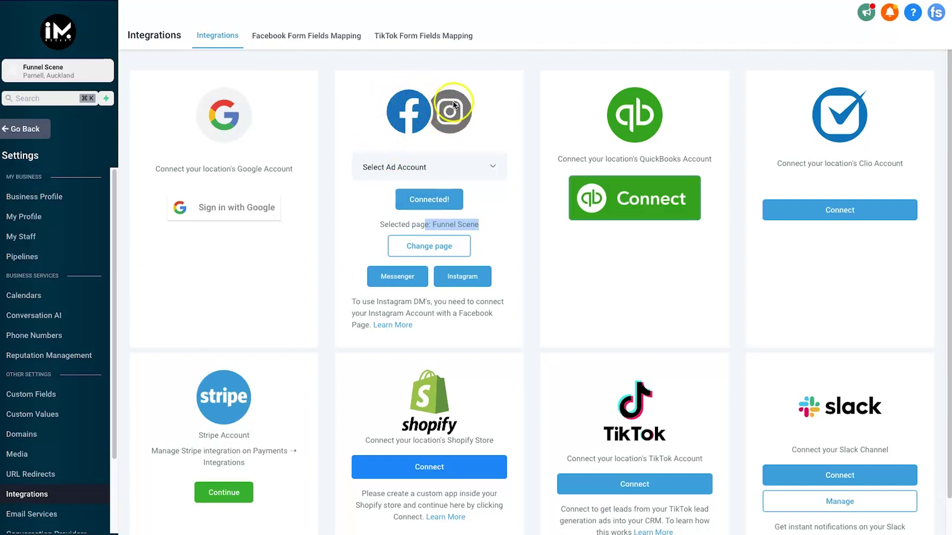
drag(481, 225, 381, 226)
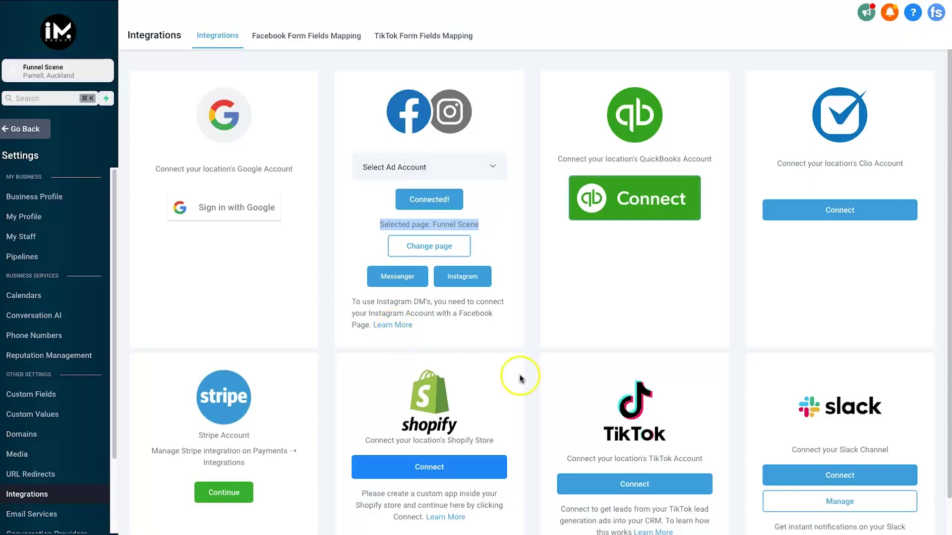
click(11, 129)
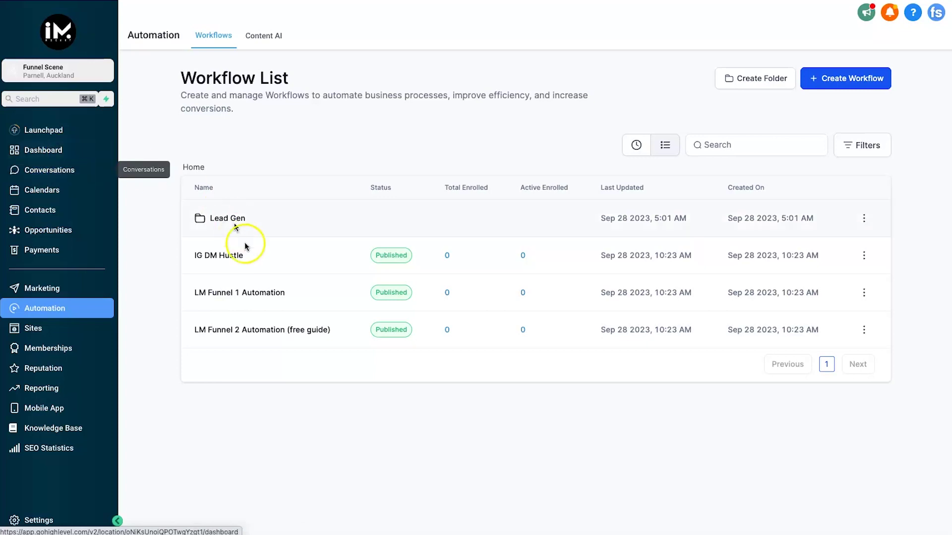
Open the IG DM Hustle workflow's IG-DM "Hustle" trigger and inspect its name and phrase filter.
click(236, 256)
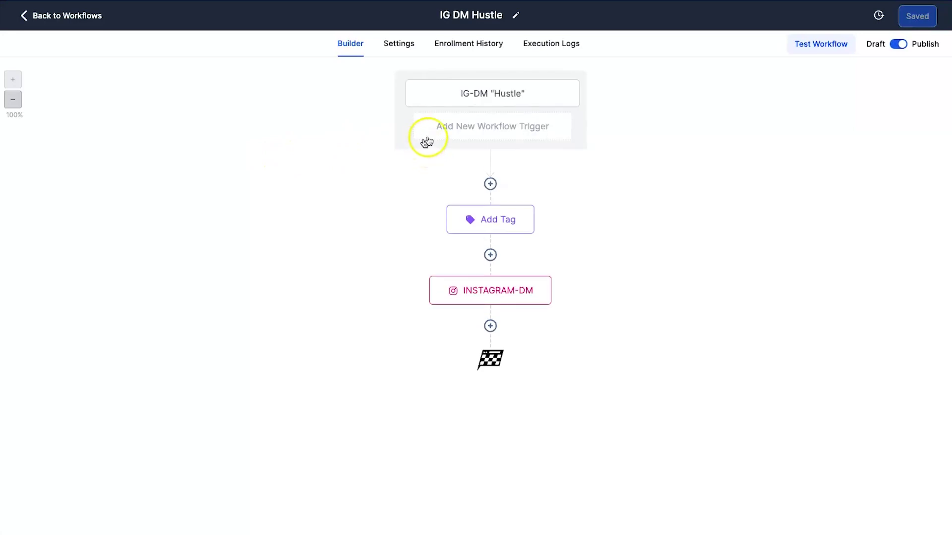
click(457, 90)
drag(484, 155, 580, 154)
click(579, 154)
drag(513, 158, 537, 156)
click(622, 159)
click(736, 238)
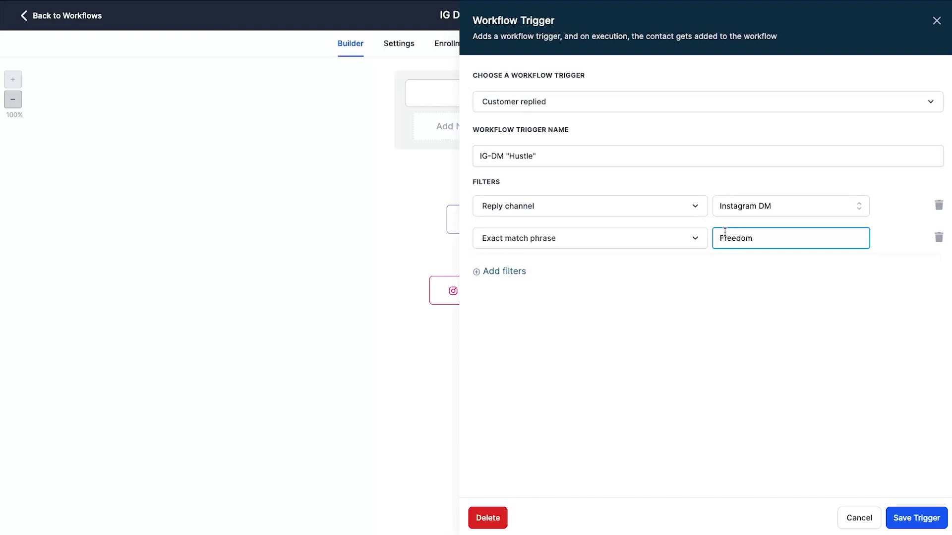
Change the exact match phrase from Freedom to Hustle, keep the name IG-DM "Hustle", and save.
double_click(523, 157)
text(Freedom)
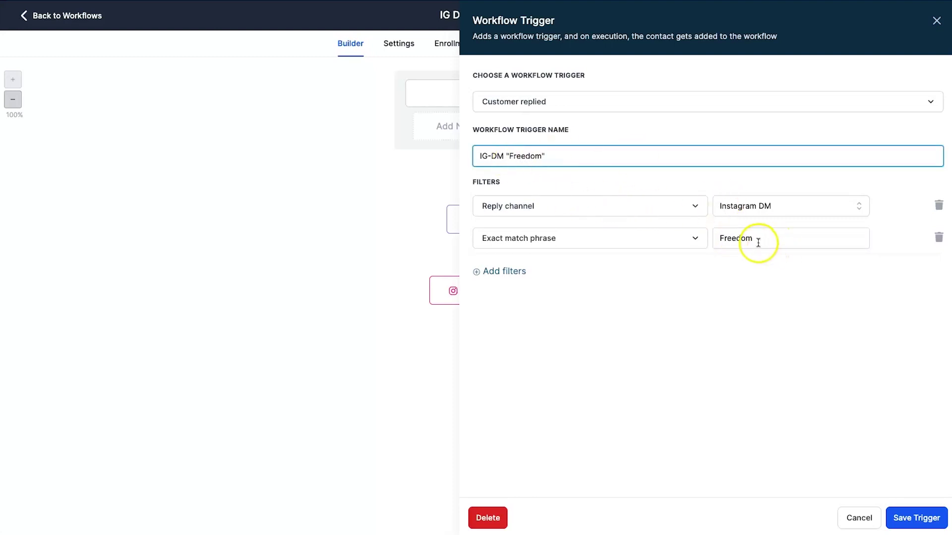
double_click(523, 156)
text(H)
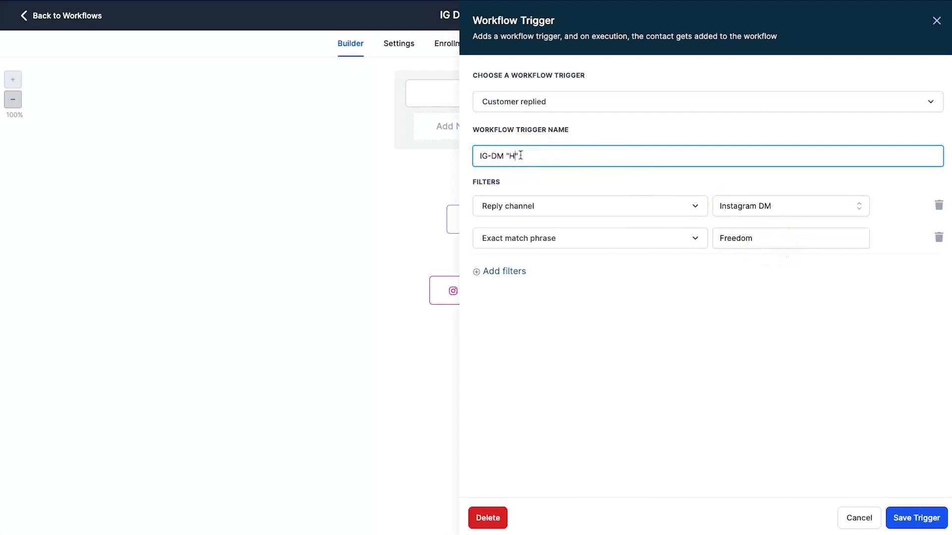
text(ustle)
double_click(755, 239)
text(H)
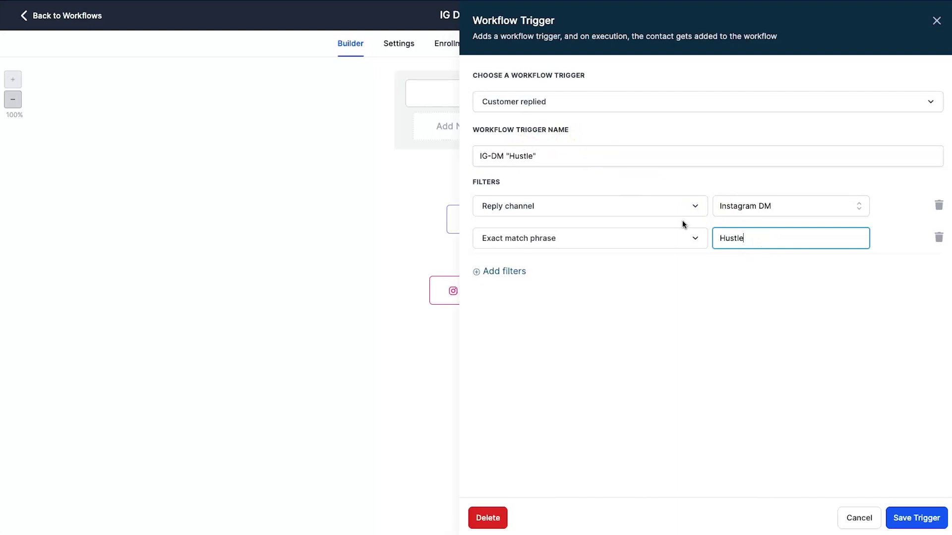
click(902, 515)
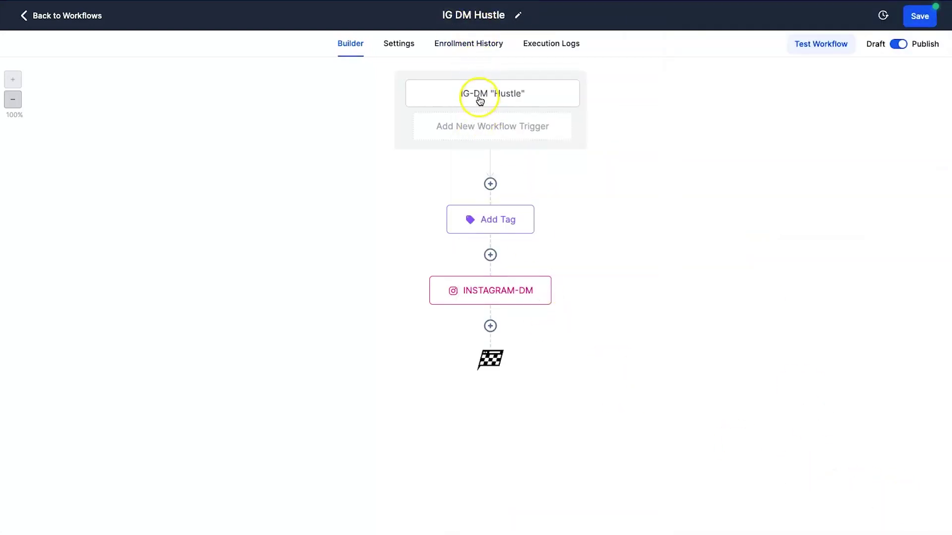
click(518, 220)
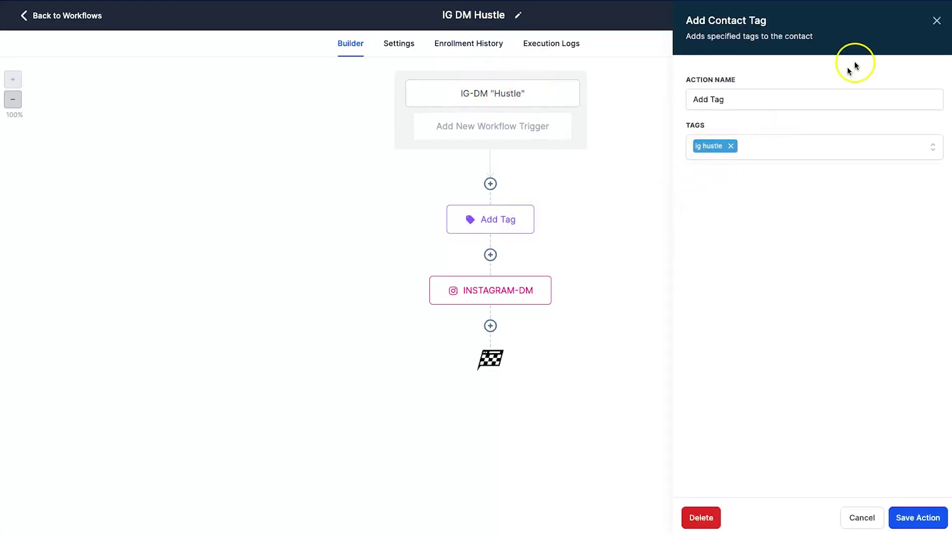
click(936, 21)
click(523, 287)
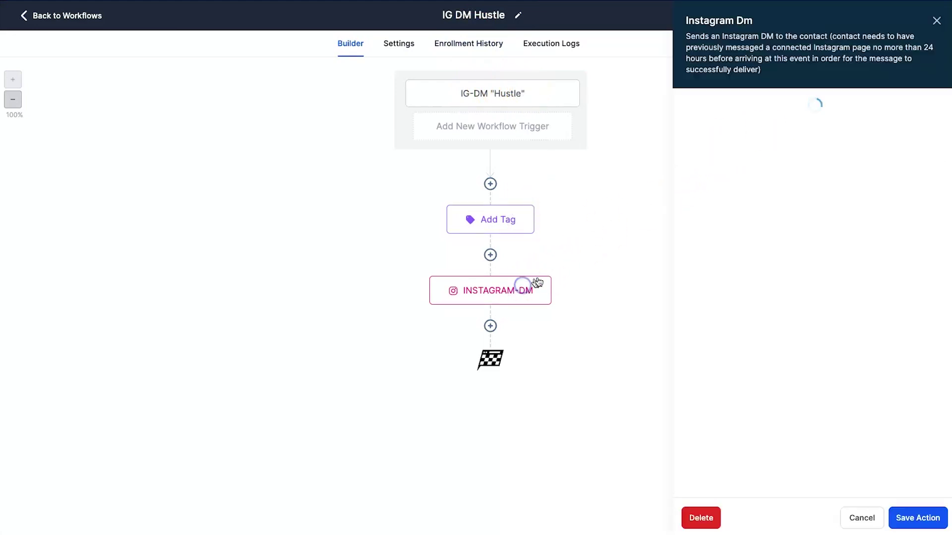
drag(717, 246, 871, 255)
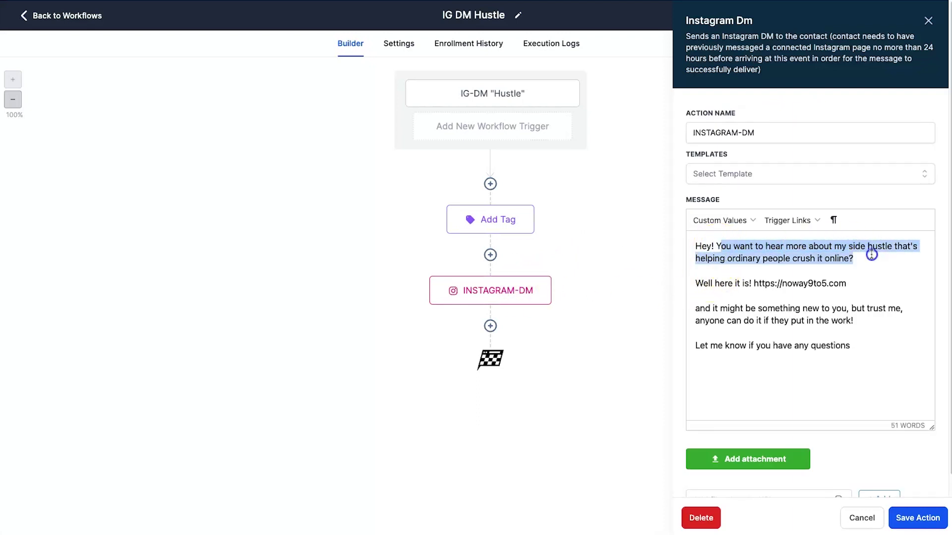
click(871, 255)
drag(707, 283, 829, 283)
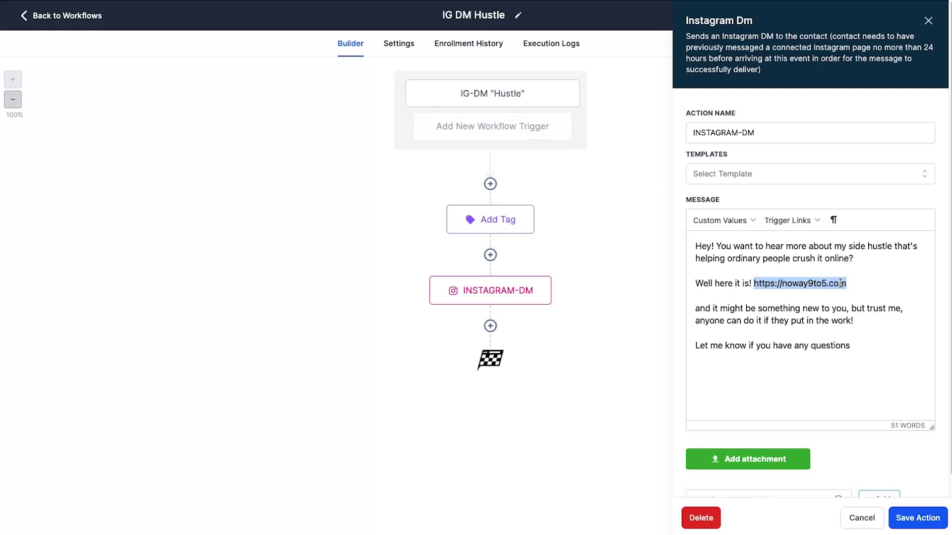
click(755, 282)
drag(754, 282, 851, 282)
drag(697, 309, 855, 320)
click(858, 304)
drag(700, 322, 851, 321)
click(850, 321)
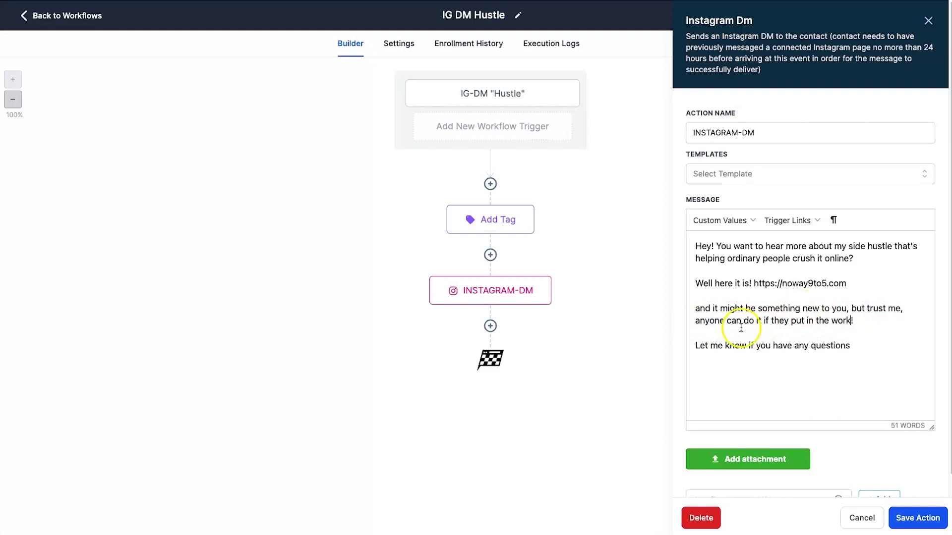
click(859, 341)
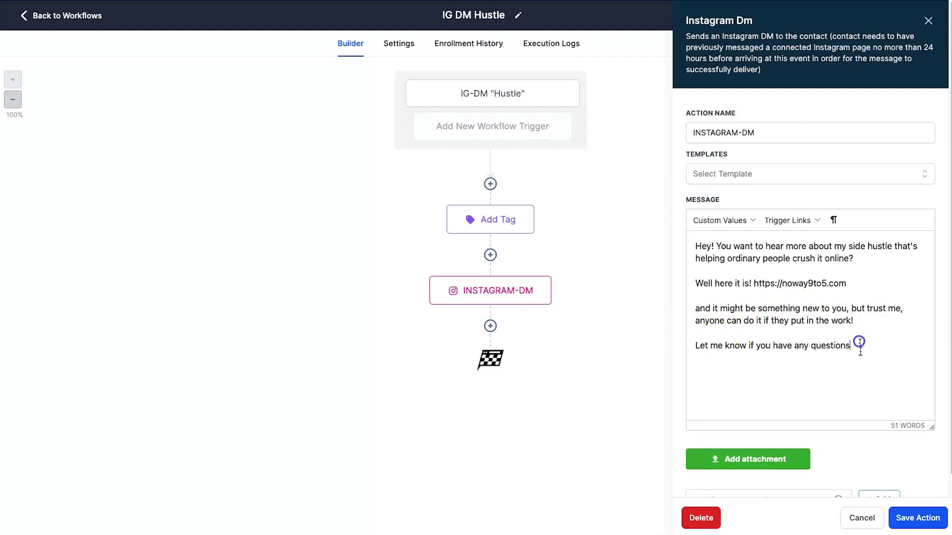
click(918, 518)
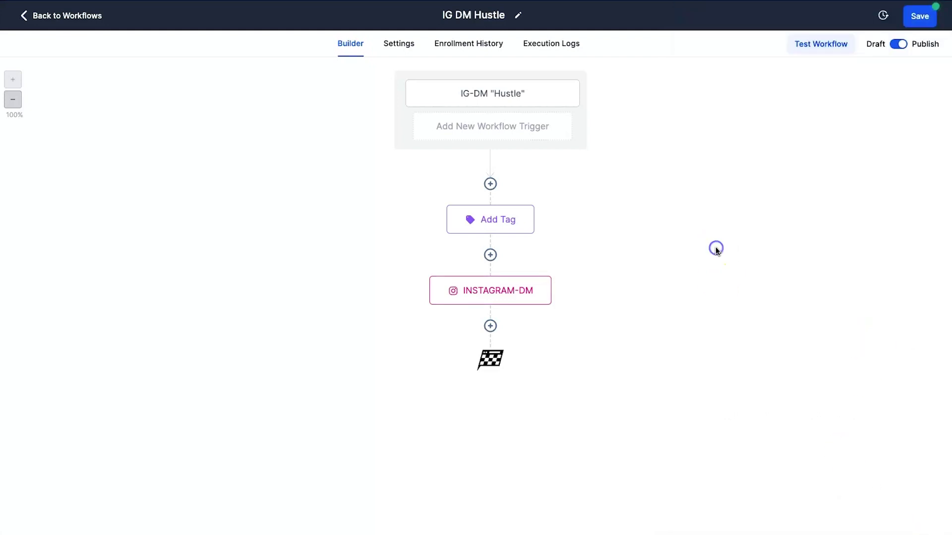